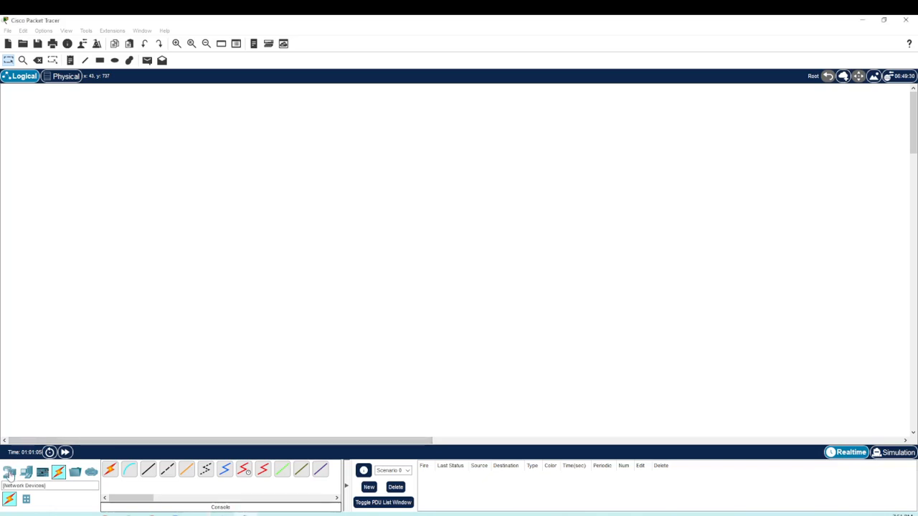
# Step: Place a 2960 switch in the workspace, with a PC below it and a laptop beside it
pyautogui.click(9, 473)
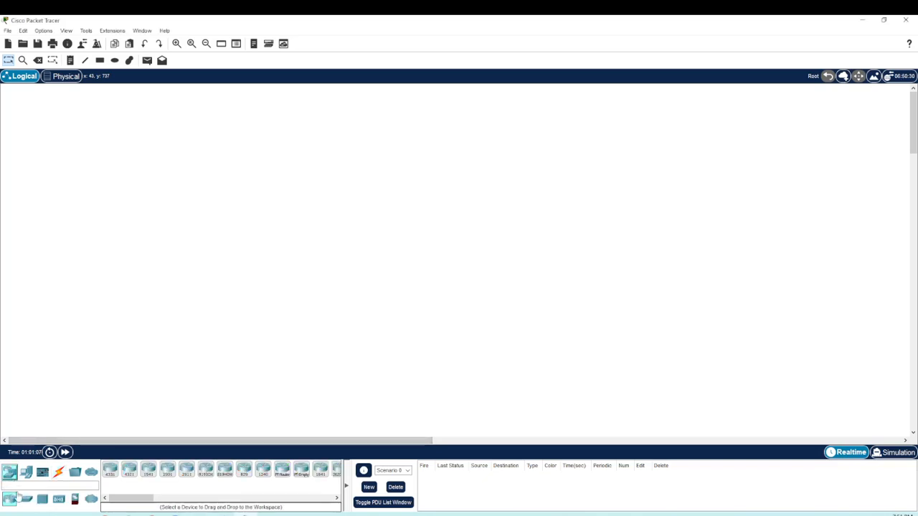
pyautogui.click(25, 500)
pyautogui.moveTo(109, 470); pyautogui.dragTo(366, 244)
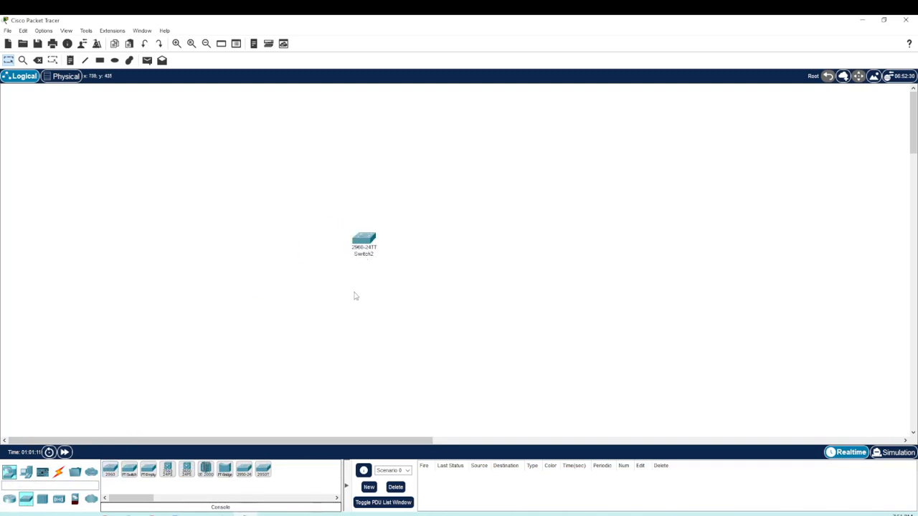
pyautogui.click(26, 471)
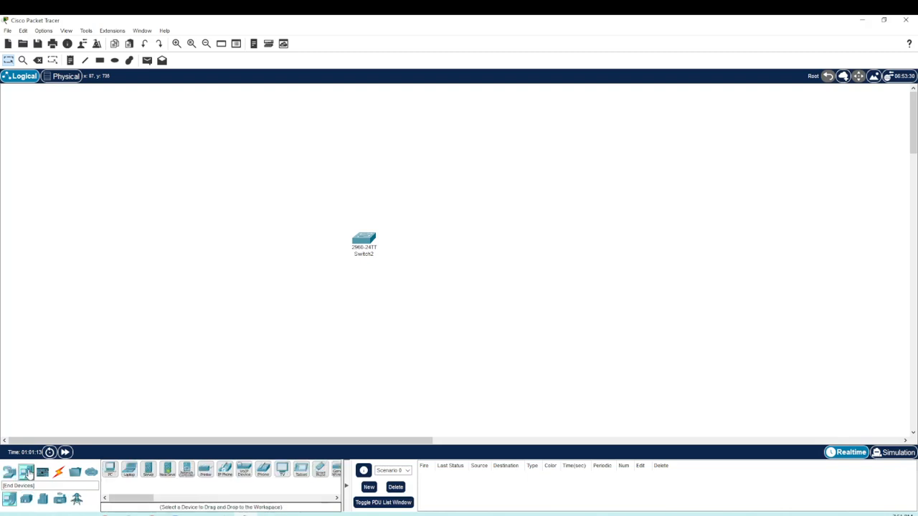
pyautogui.moveTo(112, 469); pyautogui.dragTo(361, 332)
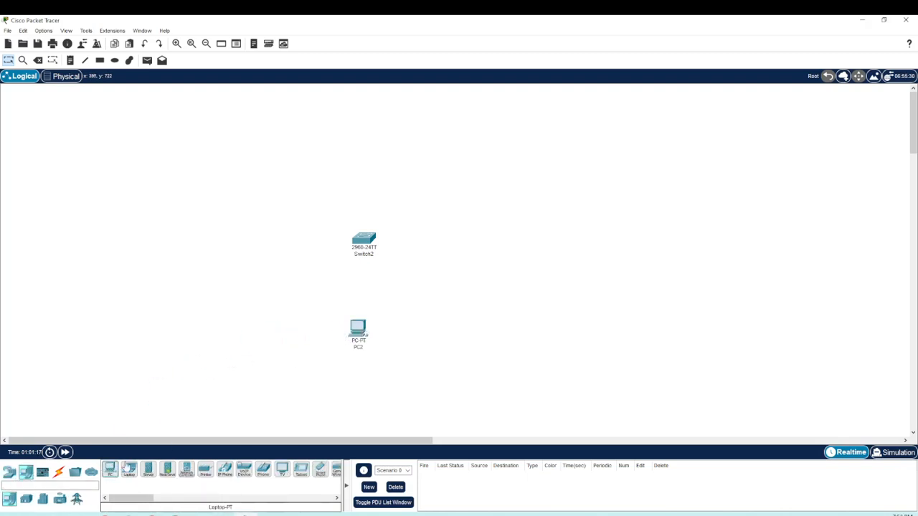
pyautogui.moveTo(129, 471); pyautogui.dragTo(494, 266)
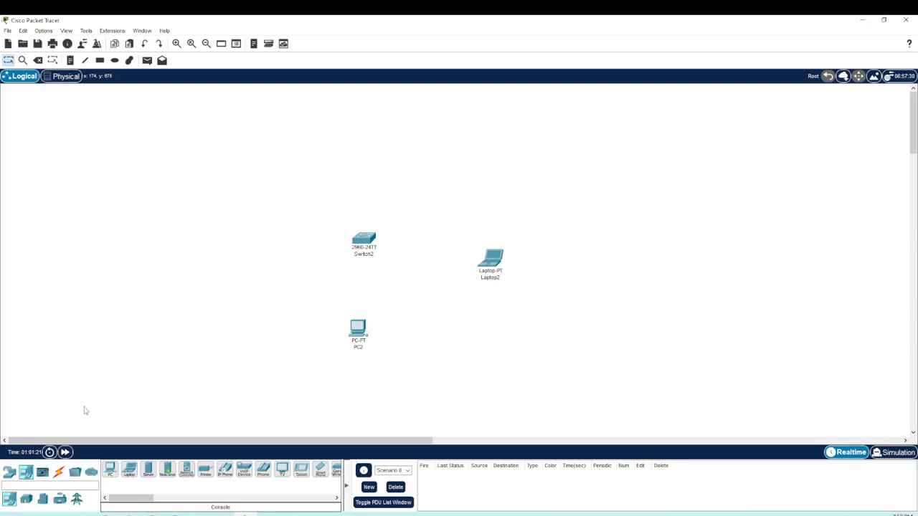
# Step: Connect the PC's FastEthernet0 to the switch's FastEthernet0/1 with a copper straight-through cable, and align the PC and laptop with the switch
pyautogui.click(59, 475)
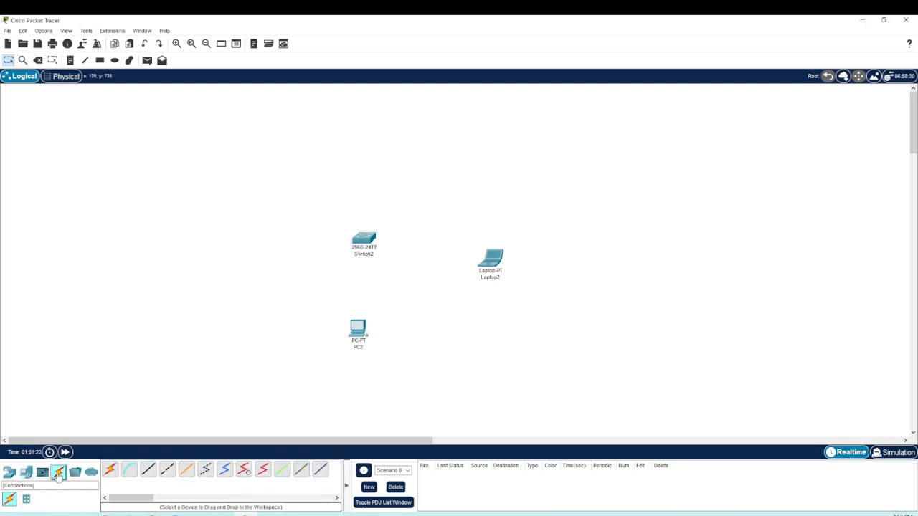
pyautogui.click(150, 474)
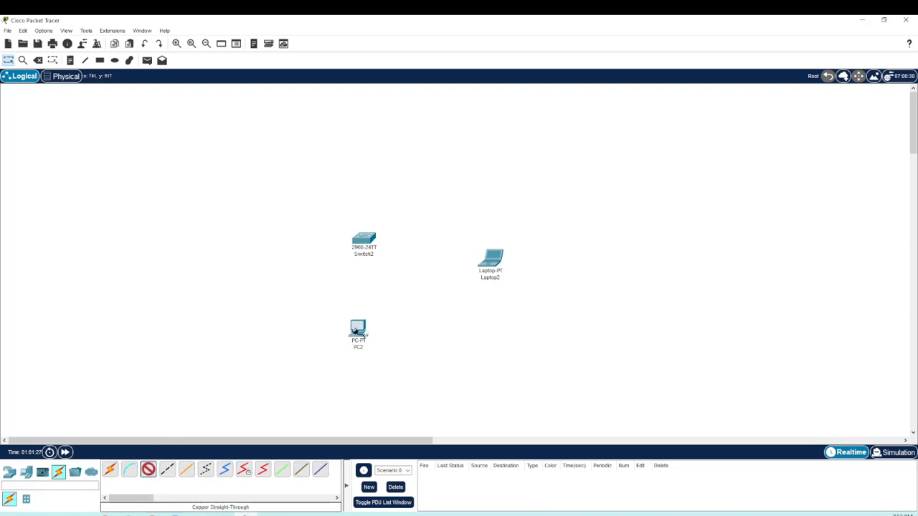
pyautogui.click(359, 332)
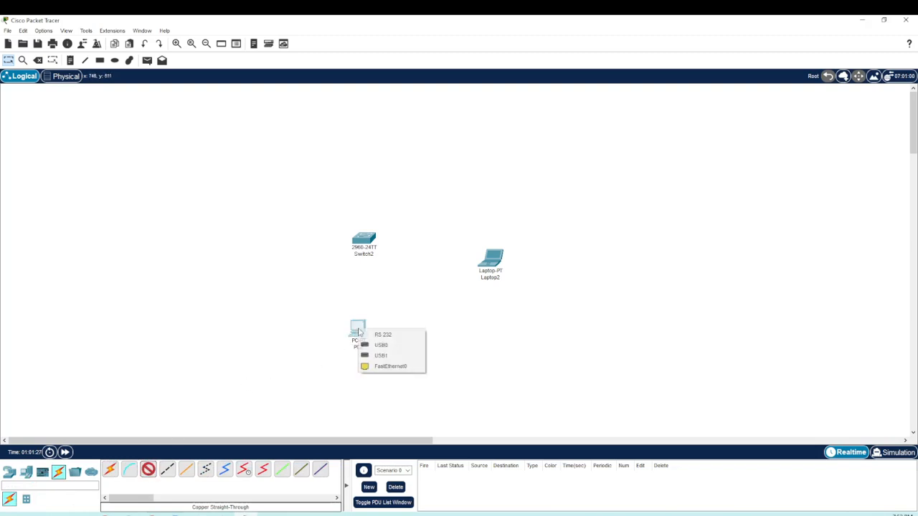
pyautogui.click(388, 367)
pyautogui.click(370, 239)
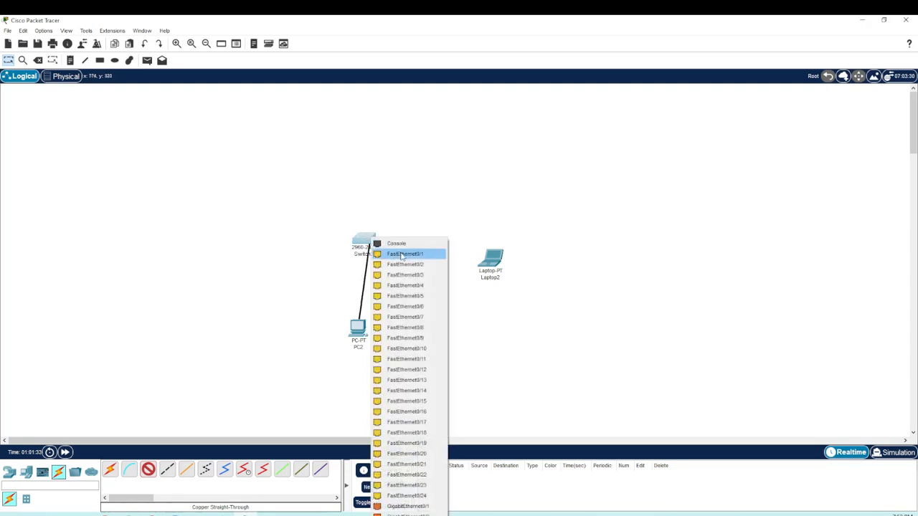
pyautogui.click(402, 255)
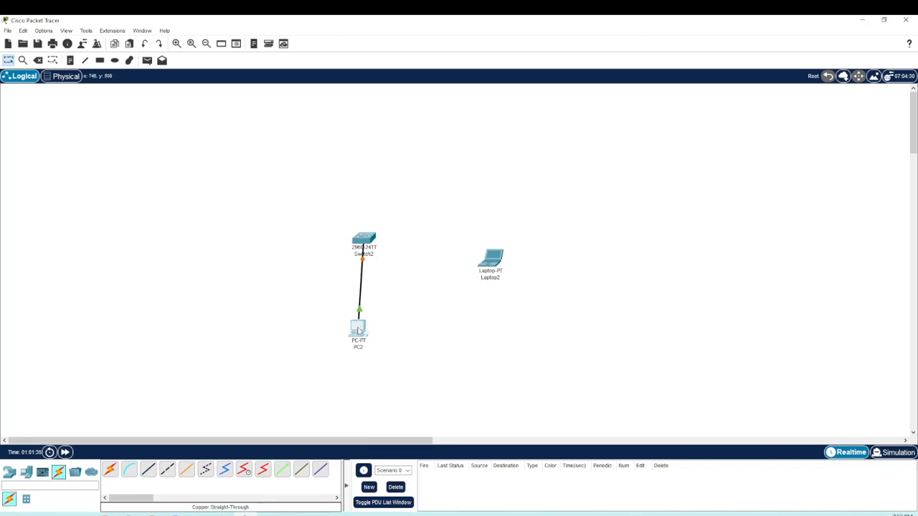
pyautogui.moveTo(359, 330); pyautogui.dragTo(363, 331)
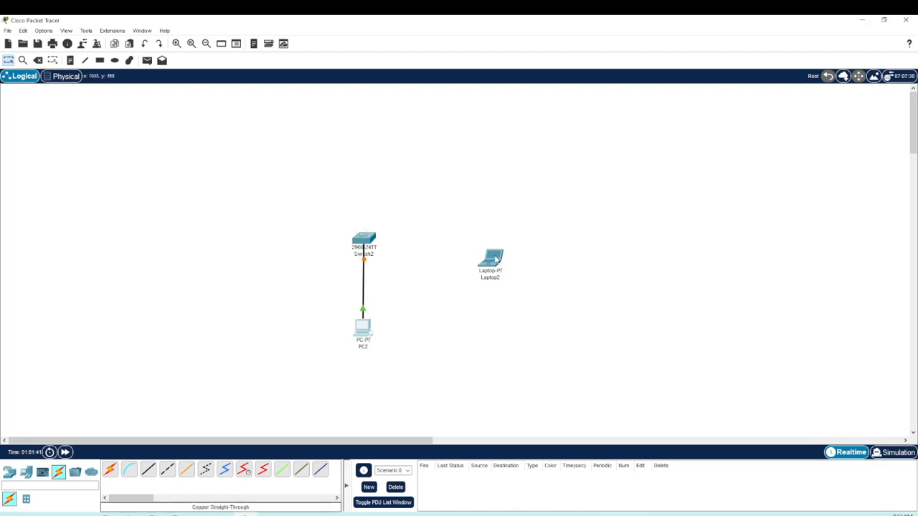
pyautogui.moveTo(501, 270); pyautogui.dragTo(492, 252)
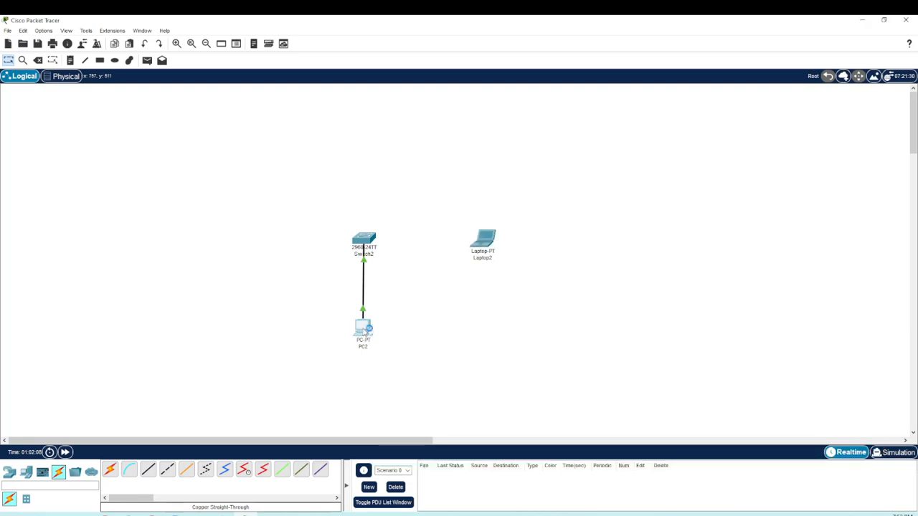
# Step: Give the PC the static IPv4 address 192.168.1.15 with subnet mask 255.255.255.0
pyautogui.click(363, 328)
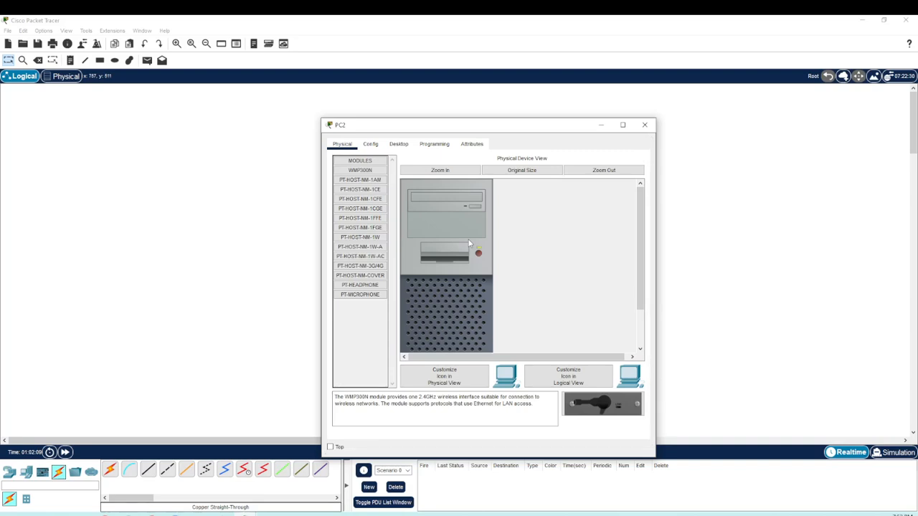
pyautogui.click(399, 144)
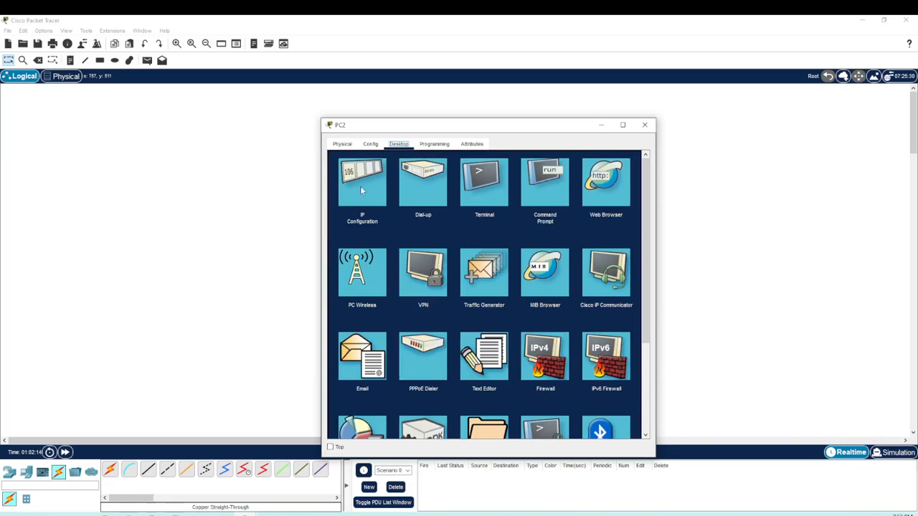
pyautogui.click(366, 194)
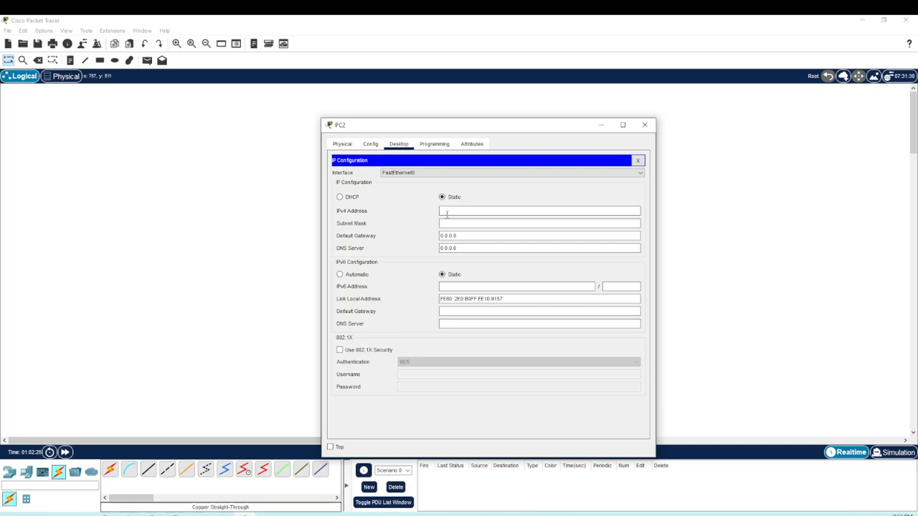
pyautogui.click(450, 212)
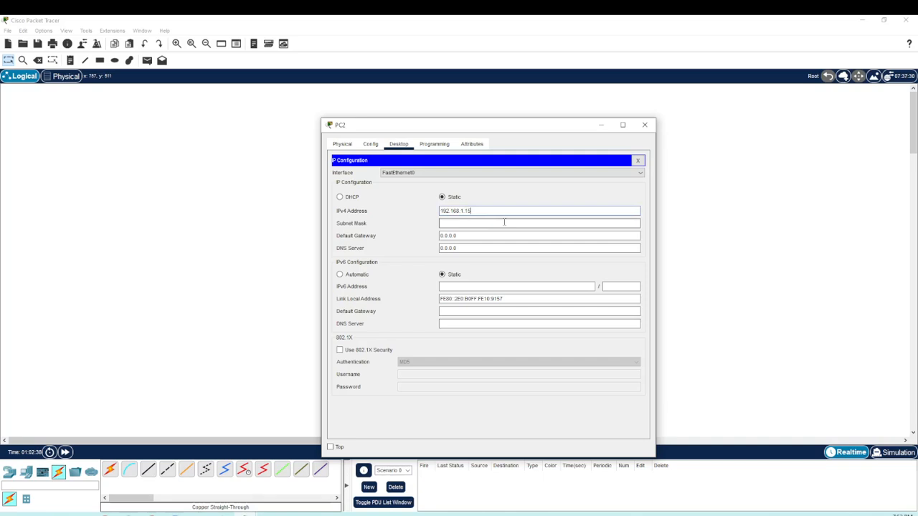
pyautogui.click(504, 222)
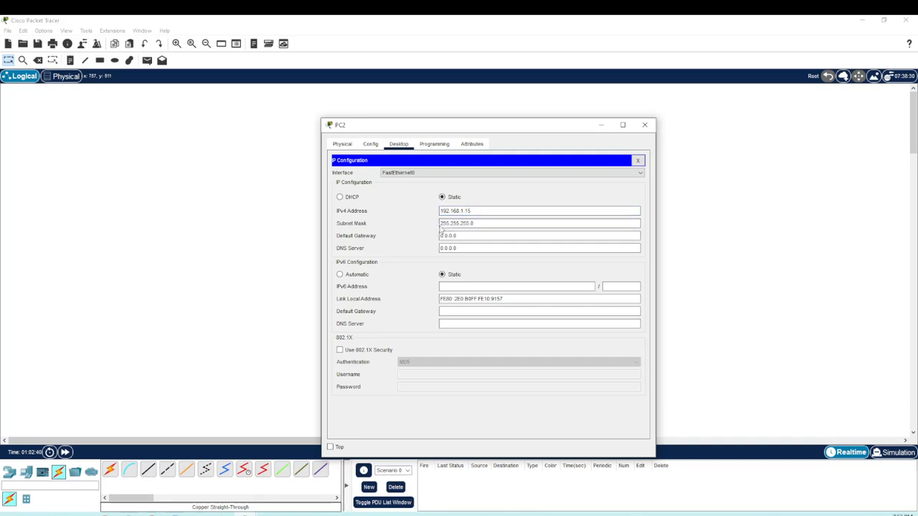
pyautogui.moveTo(441, 223); pyautogui.dragTo(492, 227)
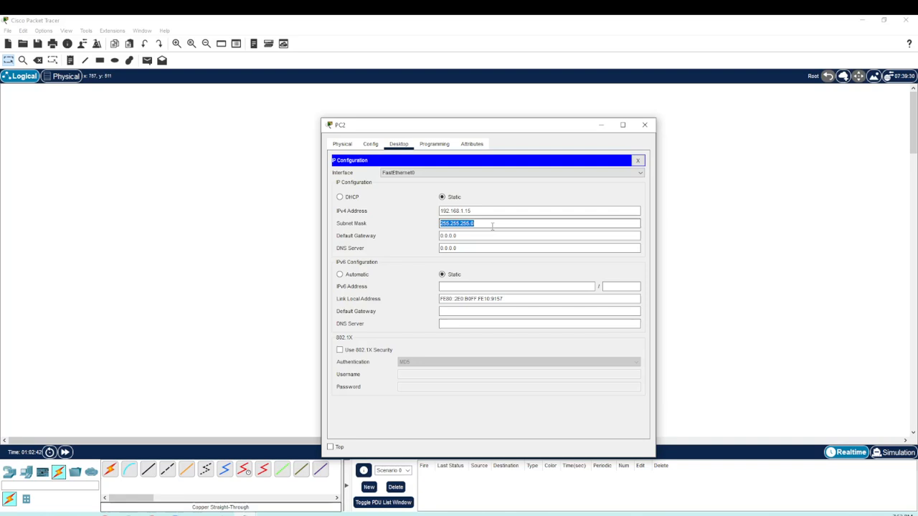
pyautogui.moveTo(451, 211); pyautogui.dragTo(485, 223)
pyautogui.click(491, 223)
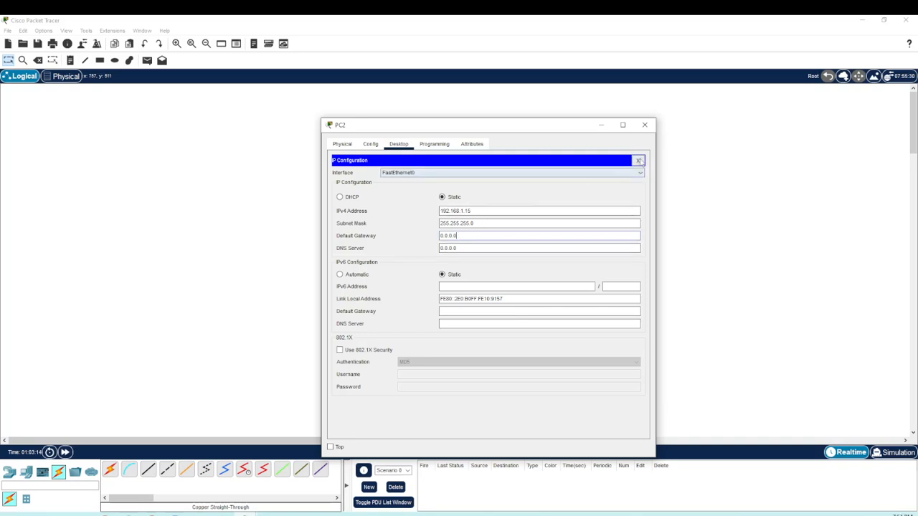
pyautogui.click(638, 161)
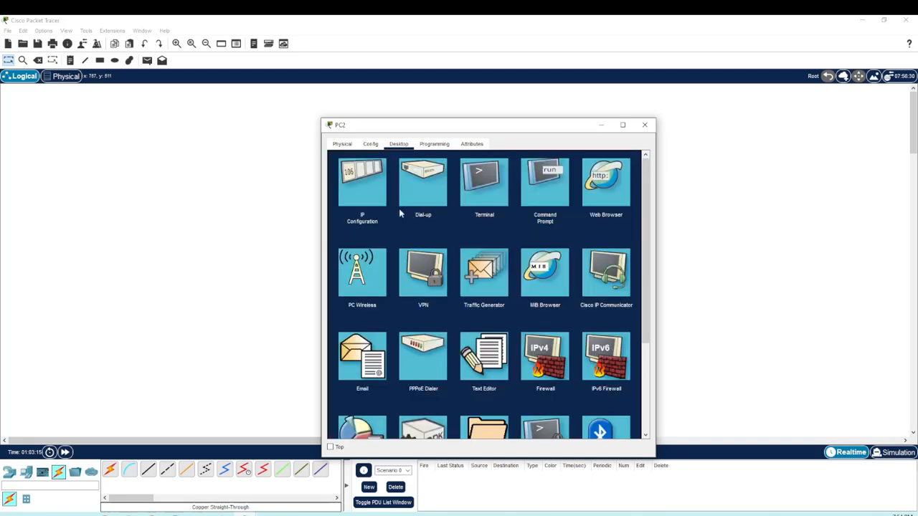
# Step: Check the saved IP configuration of the PC and close its window
pyautogui.click(362, 180)
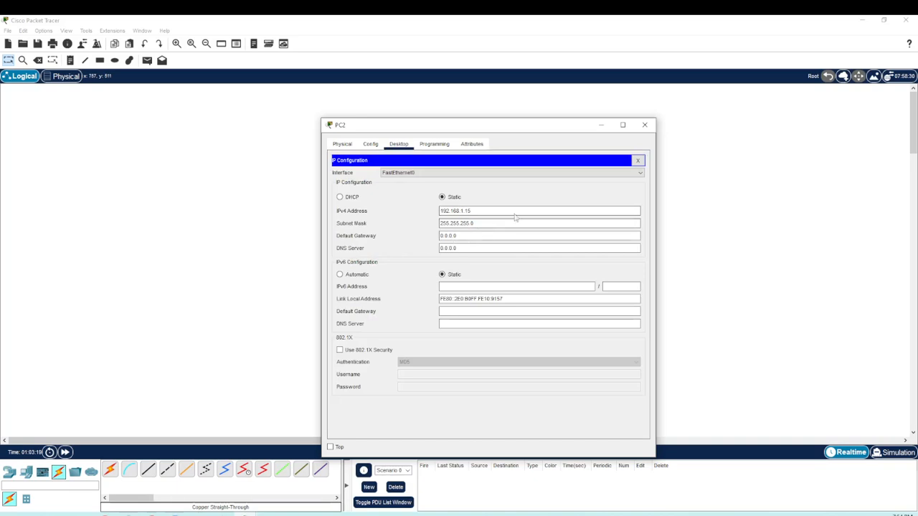
pyautogui.click(639, 160)
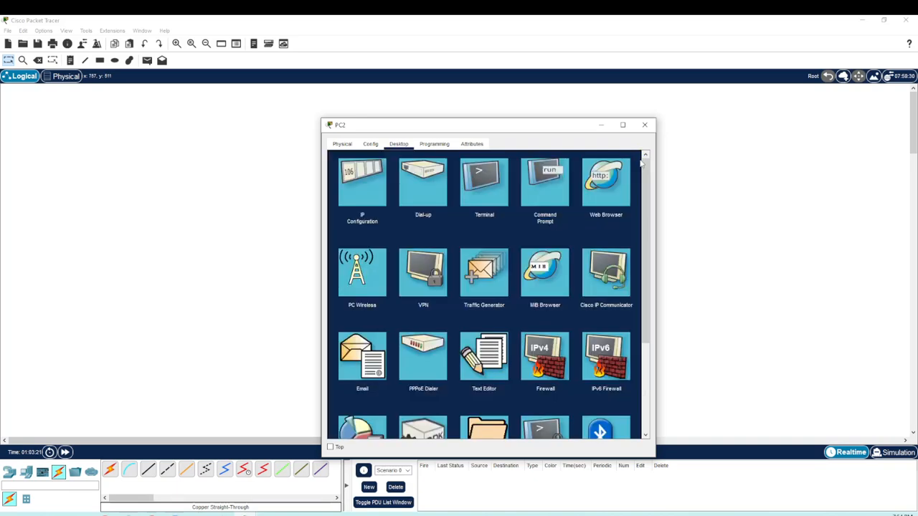
pyautogui.click(644, 125)
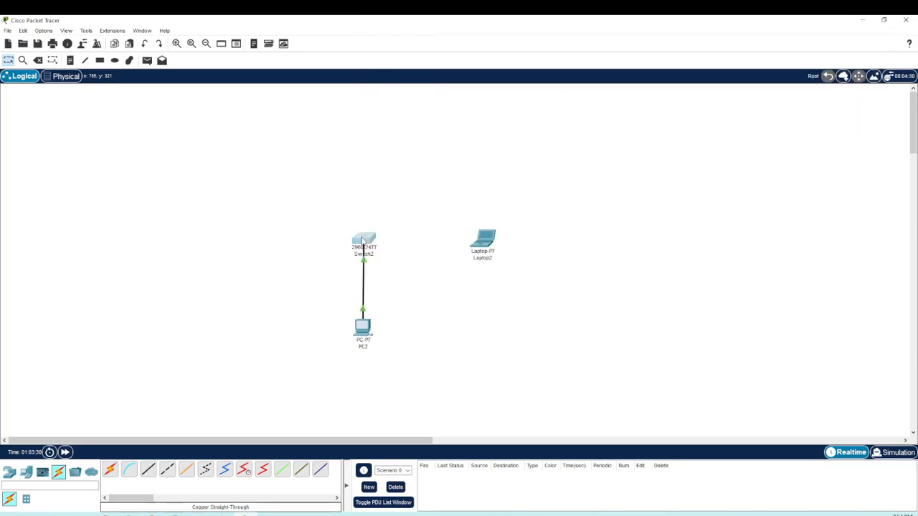
# Step: View the switch's IOS command line interface and close its window
pyautogui.click(364, 242)
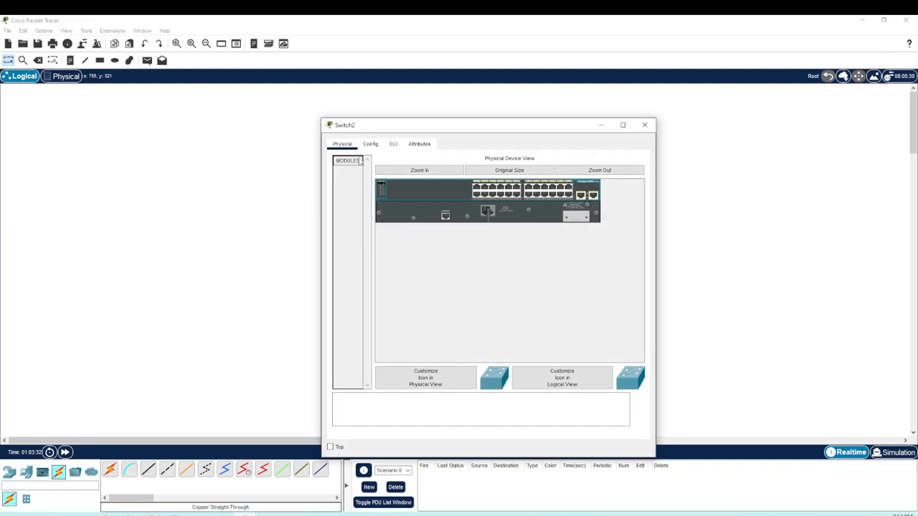
pyautogui.click(393, 144)
pyautogui.moveTo(419, 133); pyautogui.dragTo(188, 95)
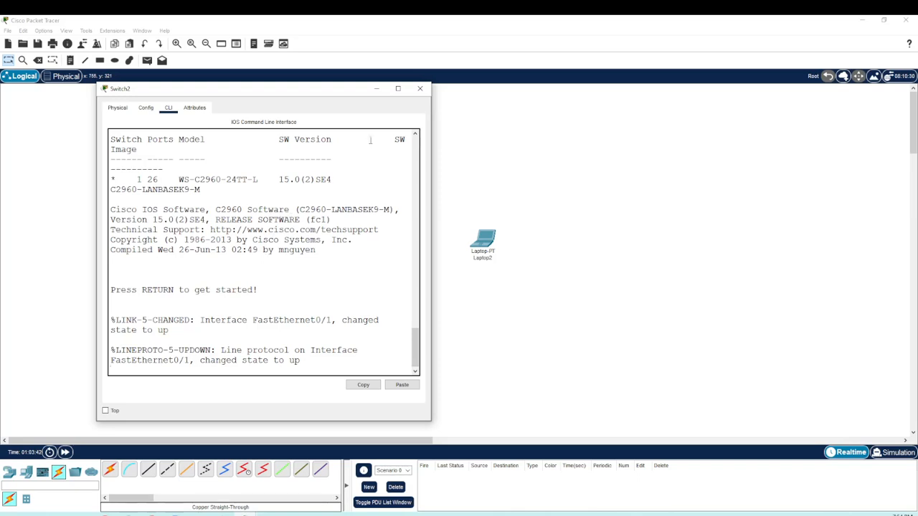
pyautogui.click(420, 90)
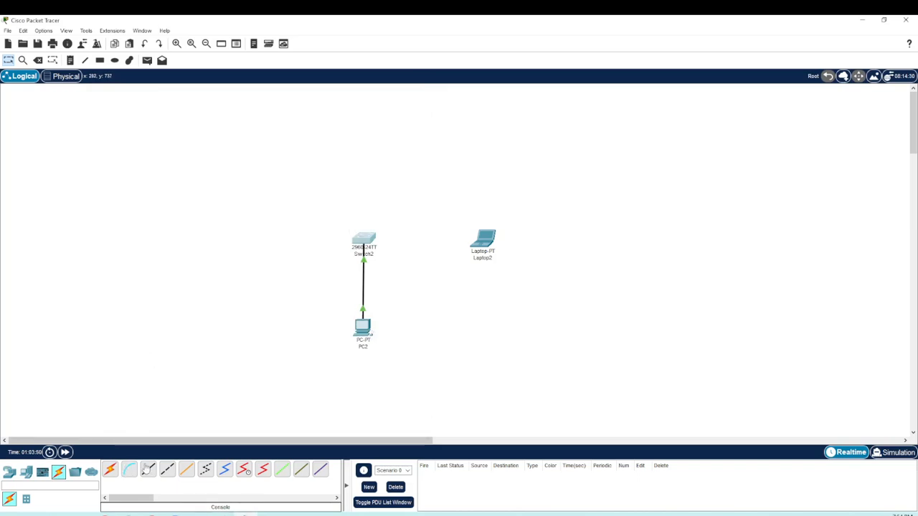
# Step: Move the laptop closer to the switch and connect its RS 232 port to the switch's Console port with a console cable
pyautogui.click(147, 470)
pyautogui.moveTo(461, 245); pyautogui.dragTo(419, 241)
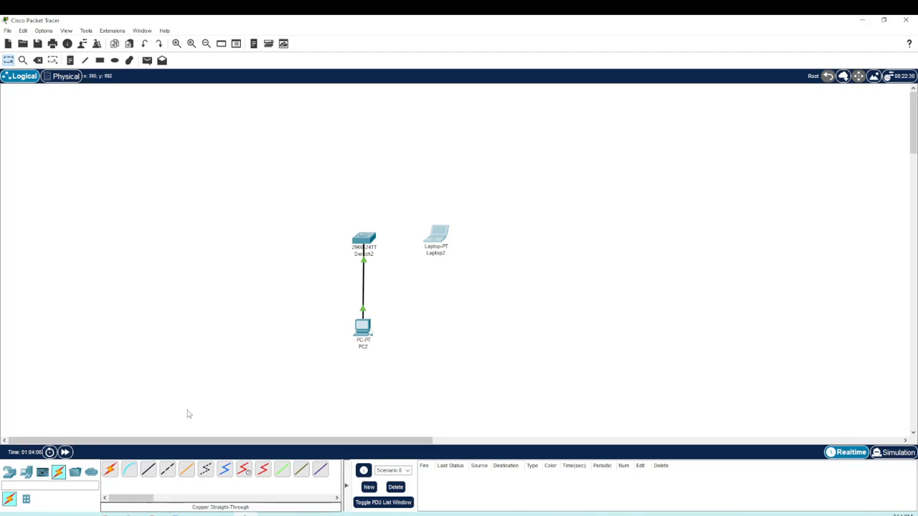
pyautogui.click(129, 470)
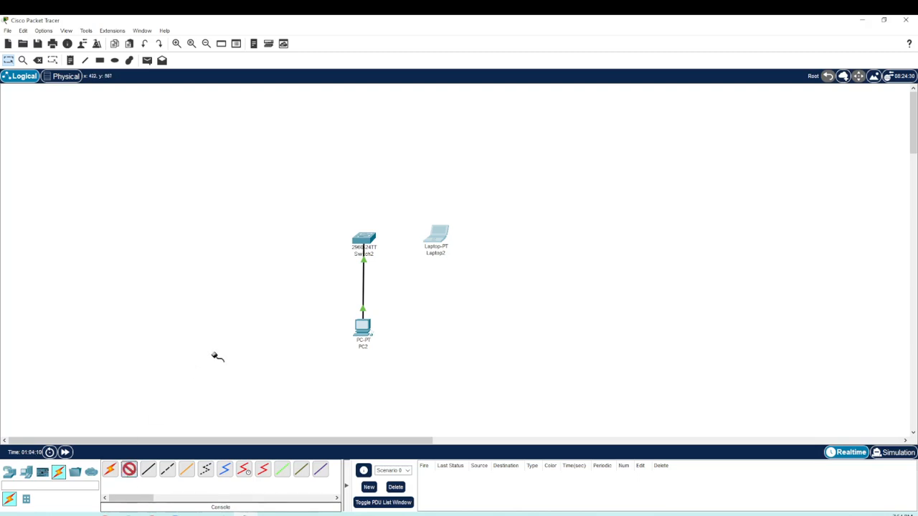
pyautogui.click(438, 240)
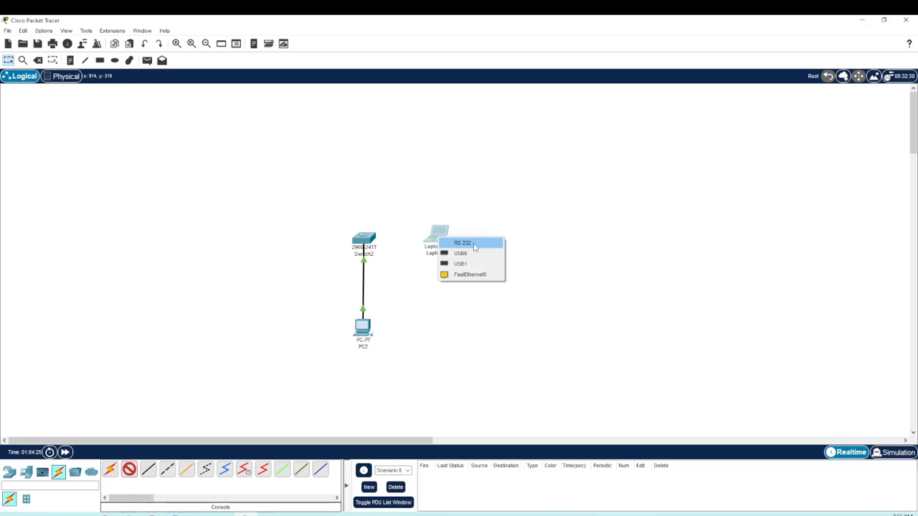
pyautogui.click(473, 244)
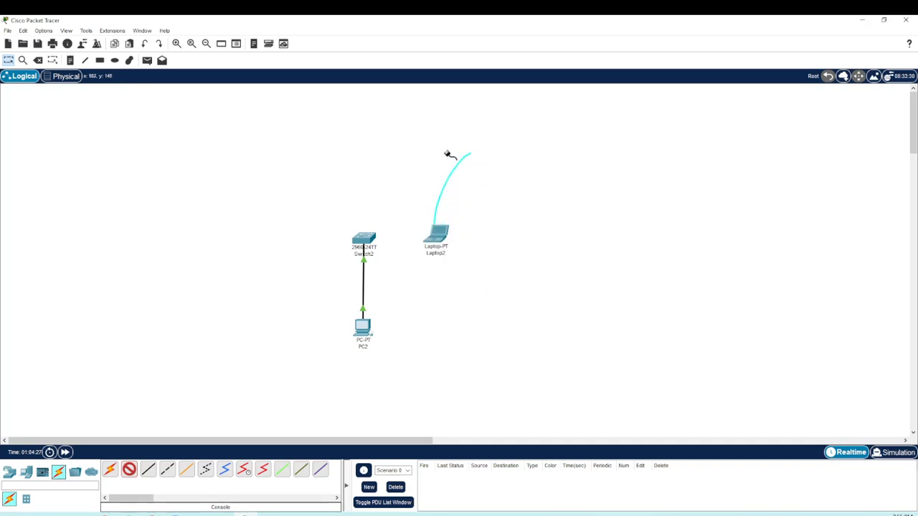
pyautogui.click(365, 238)
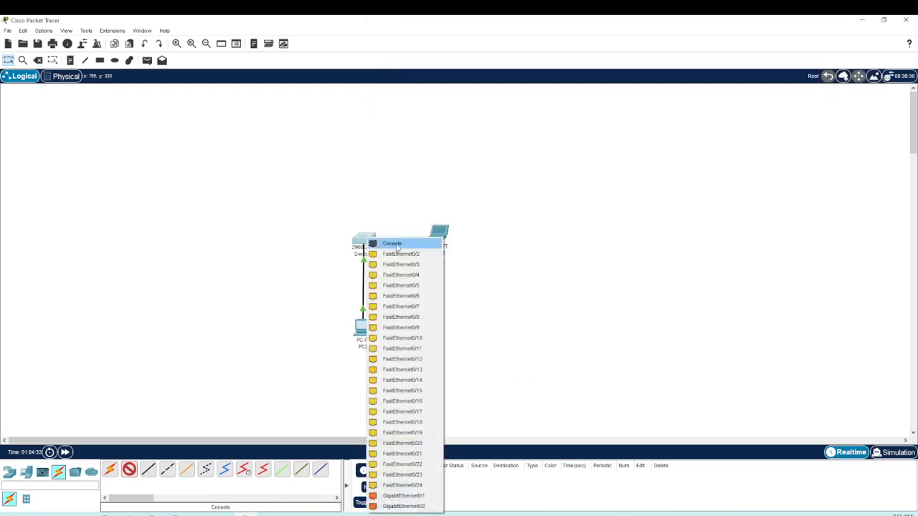
pyautogui.click(398, 246)
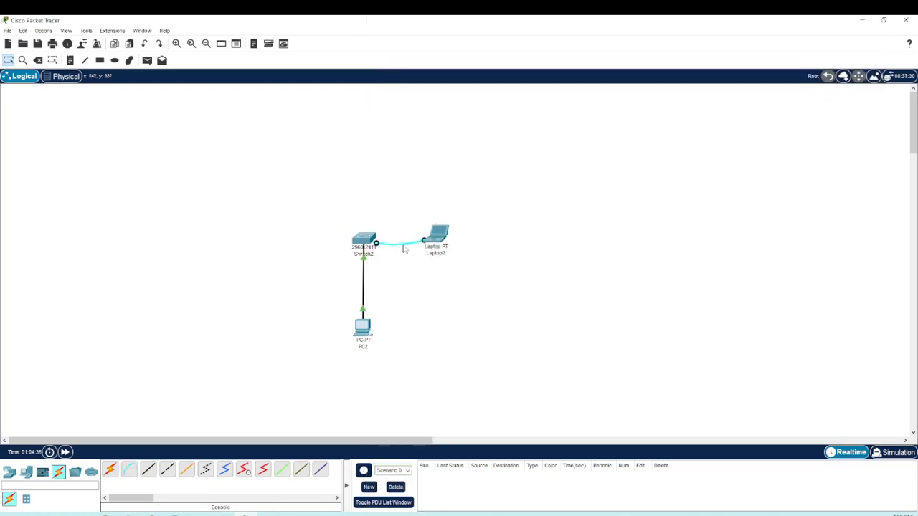
# Step: Open a terminal session to the switch from the laptop, using the default port configuration at 9600 bits per second
pyautogui.click(441, 237)
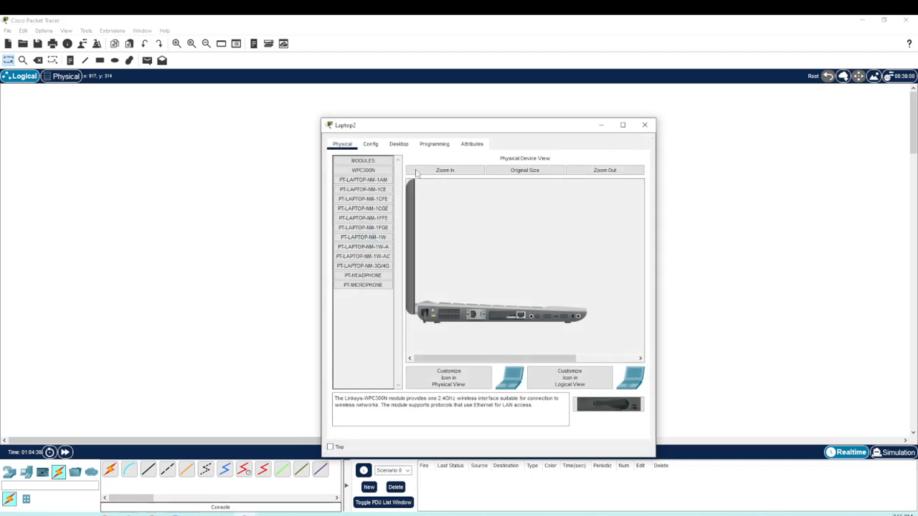
pyautogui.click(399, 145)
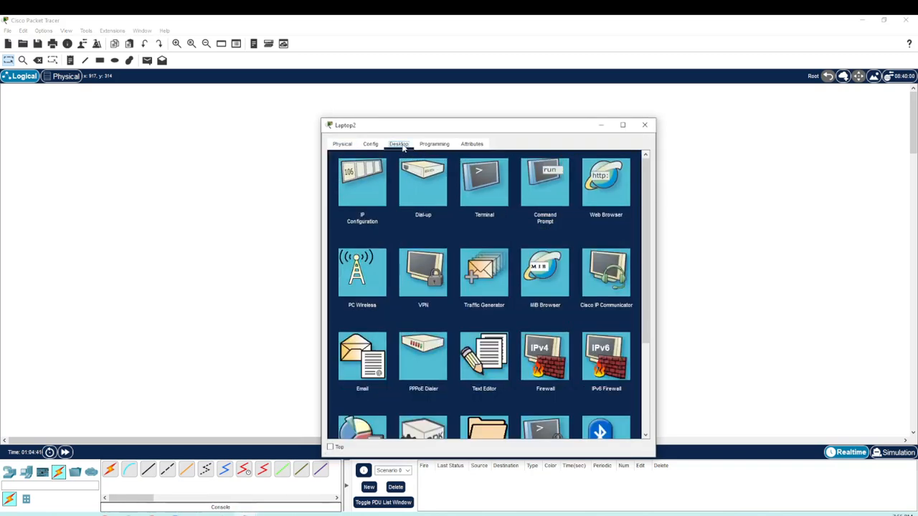
pyautogui.click(487, 188)
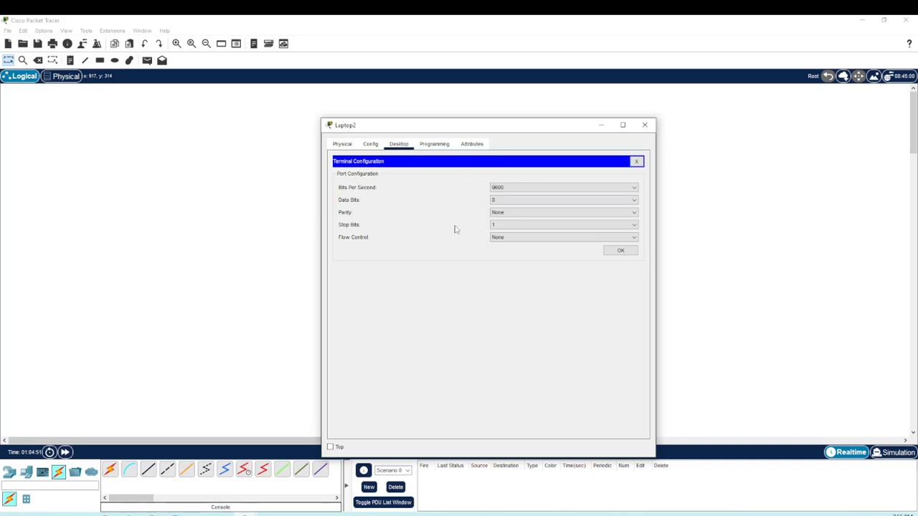
pyautogui.click(618, 251)
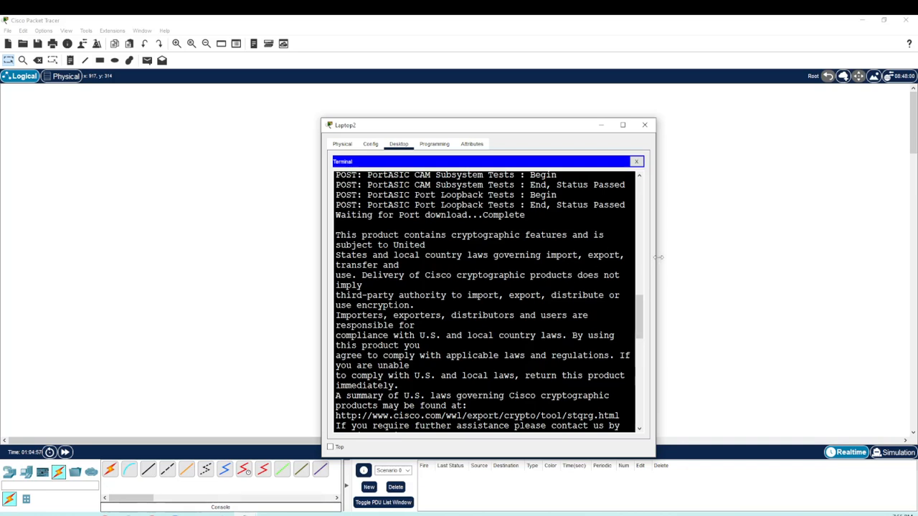
# Step: Widen the laptop's terminal window, go to the end of the boot output and start the switch's console session
pyautogui.moveTo(659, 256); pyautogui.dragTo(862, 257)
pyautogui.scroll(-2, 611, 330)
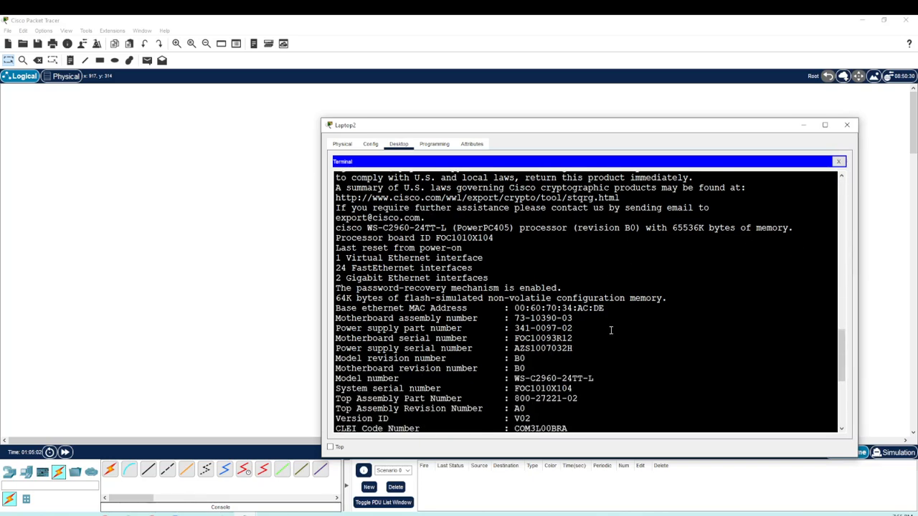
pyautogui.scroll(-7, 611, 330)
pyautogui.click(610, 331)
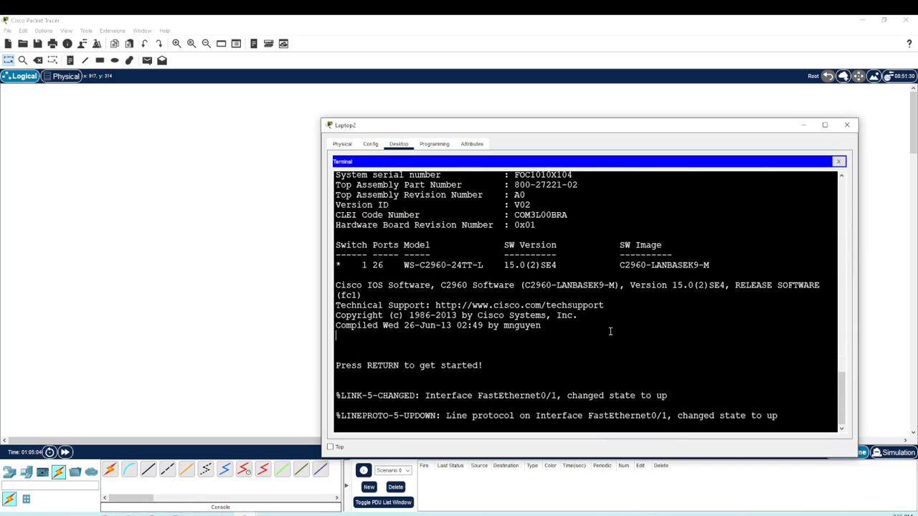
pyautogui.press('Return')
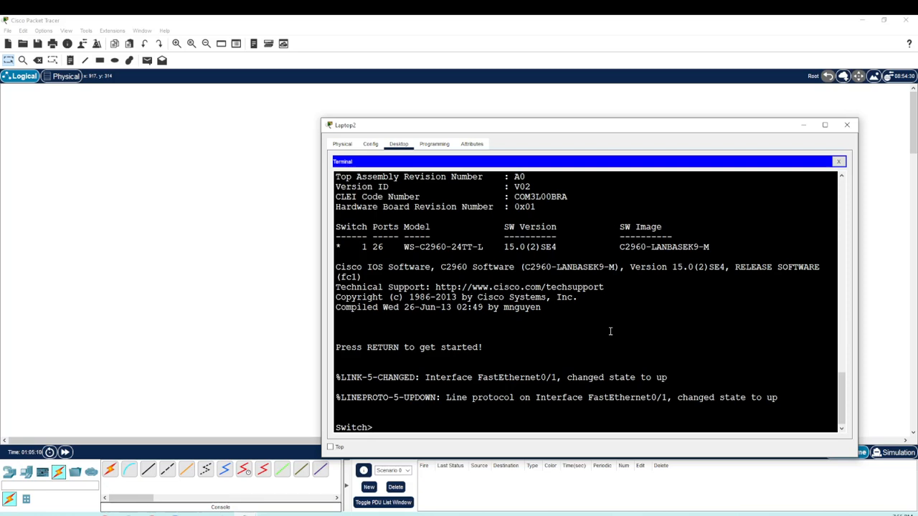
pyautogui.write('user exec = view only')
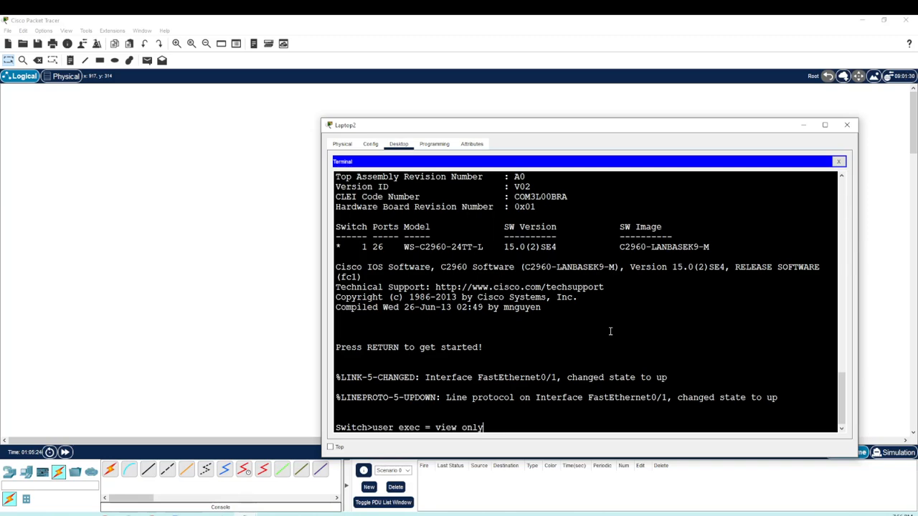
pyautogui.press('BackSpace')
pyautogui.press('BackSpace')
pyautogui.press('BackSpace')
pyautogui.press('BackSpace')
pyautogui.press('BackSpace')
pyautogui.press('BackSpace')
pyautogui.press('BackSpace')
pyautogui.press('BackSpace')
pyautogui.press('BackSpace')
pyautogui.press('BackSpace')
pyautogui.press('BackSpace')
pyautogui.press('BackSpace')
pyautogui.press('BackSpace')
pyautogui.press('BackSpace')
pyautogui.press('BackSpace')
pyautogui.press('BackSpace')
pyautogui.press('BackSpace')
pyautogui.press('BackSpace')
pyautogui.press('BackSpace')
pyautogui.press('BackSpace')
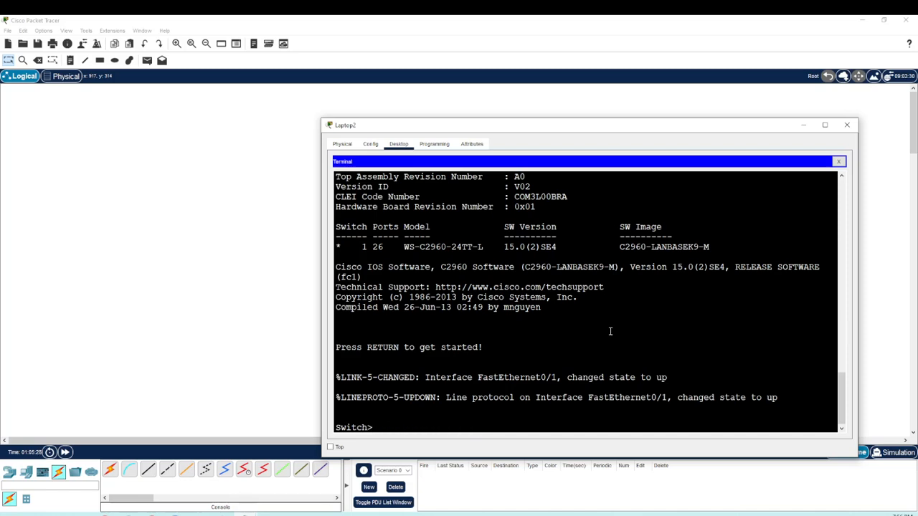
# Step: Enter the switch's privileged EXEC mode with the enable command
pyautogui.write('enable')
pyautogui.press('Return')
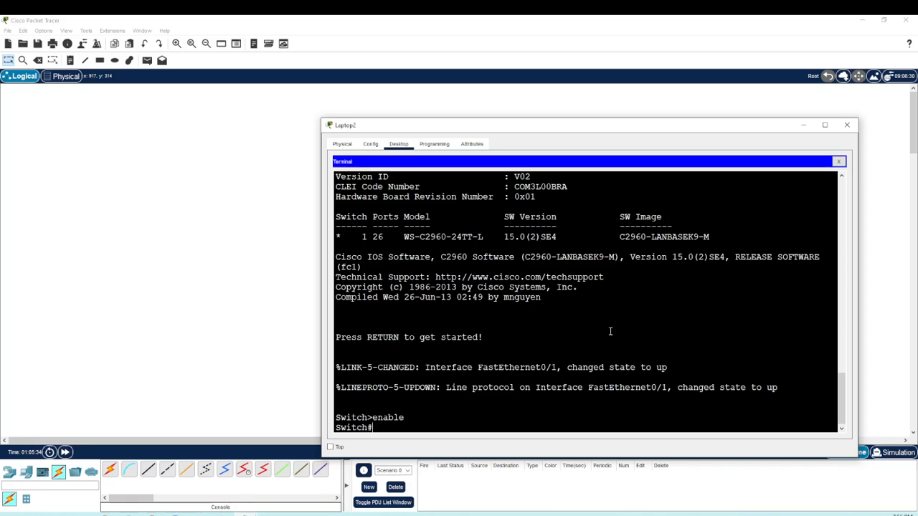
pyautogui.moveTo(367, 416); pyautogui.dragTo(374, 426)
pyautogui.click(384, 426)
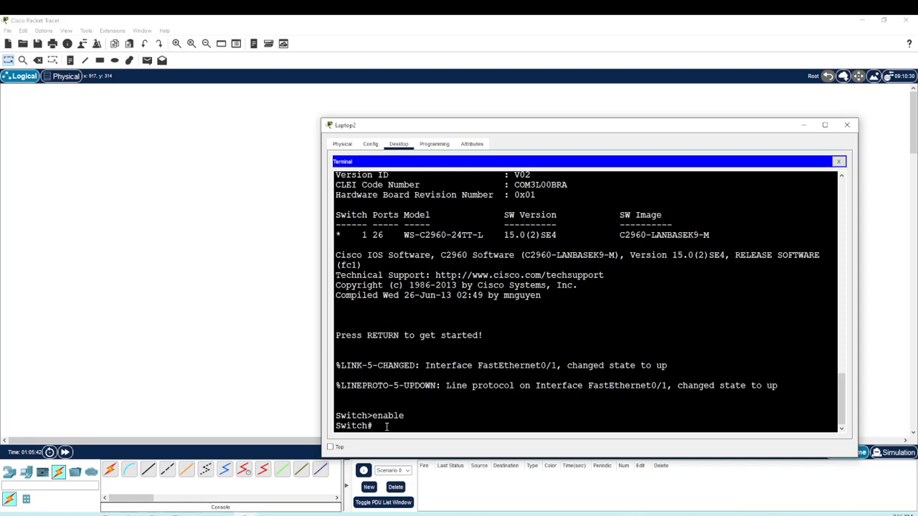
pyautogui.write('priv exec = admin')
pyautogui.press('BackSpace')
pyautogui.press('BackSpace')
pyautogui.press('BackSpace')
pyautogui.press('BackSpace')
pyautogui.press('BackSpace')
pyautogui.press('BackSpace')
pyautogui.press('BackSpace')
pyautogui.press('BackSpace')
pyautogui.press('BackSpace')
pyautogui.press('BackSpace')
pyautogui.press('BackSpace')
pyautogui.press('BackSpace')
pyautogui.press('BackSpace')
pyautogui.press('BackSpace')
pyautogui.press('BackSpace')
pyautogui.press('BackSpace')
pyautogui.press('BackSpace')
# Step: Enter the switch's global configuration mode with the configure terminal command
pyautogui.moveTo(373, 417); pyautogui.dragTo(403, 420)
pyautogui.click(404, 426)
pyautogui.write('configure terminal')
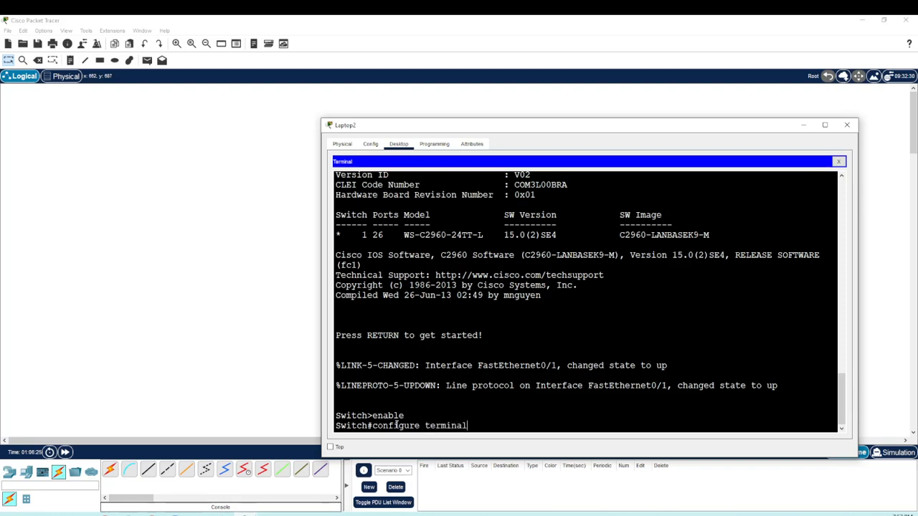
pyautogui.press('Return')
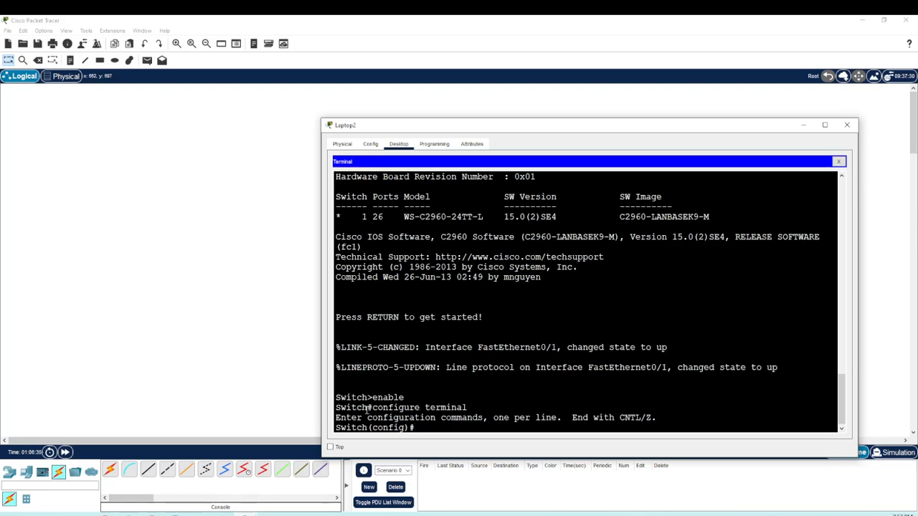
pyautogui.moveTo(366, 407); pyautogui.dragTo(374, 415)
pyautogui.moveTo(468, 408); pyautogui.dragTo(371, 408)
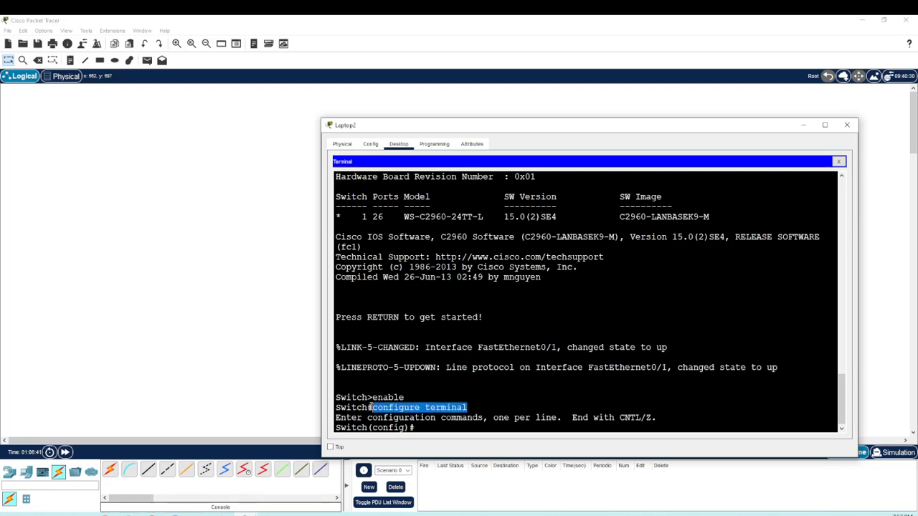
pyautogui.click(459, 428)
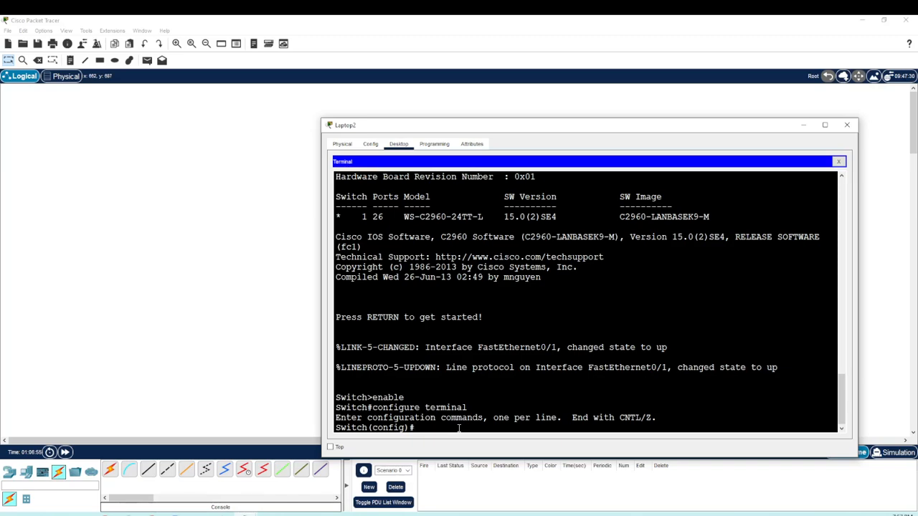
# Step: Set the switch's hostname to SW1_BLD1_FL1 from global configuration mode
pyautogui.write('hostname')
pyautogui.moveTo(461, 428); pyautogui.dragTo(415, 427)
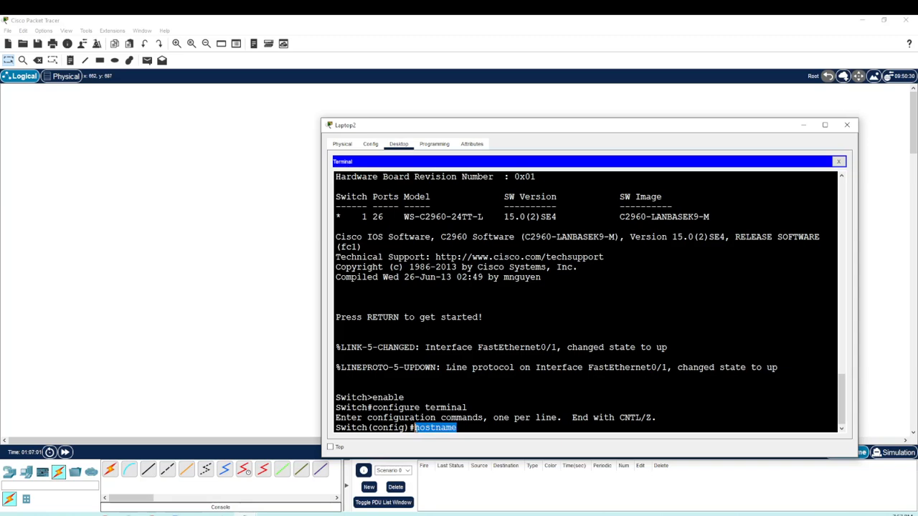
pyautogui.click(465, 428)
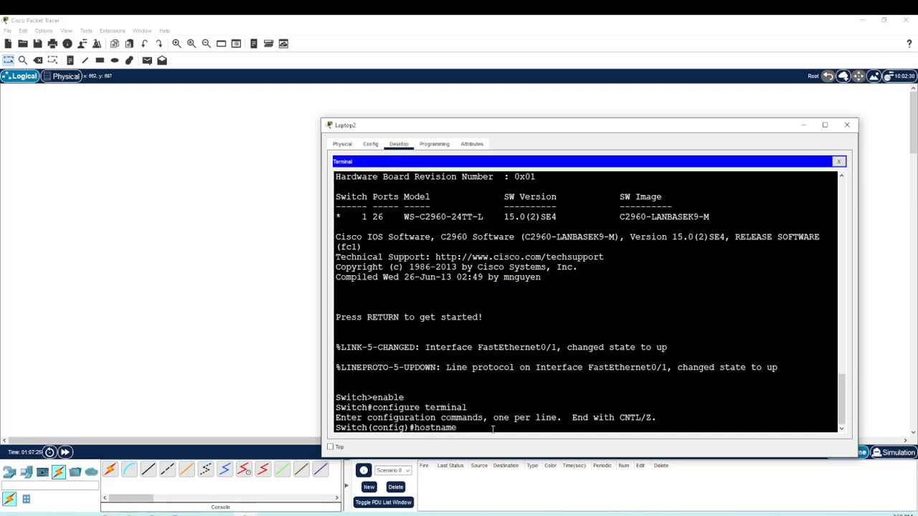
pyautogui.write('SW')
pyautogui.write('1')
pyautogui.write('_')
pyautogui.write('BND')
pyautogui.write('1')
pyautogui.write('_FL')
pyautogui.write('1')
pyautogui.click(571, 425)
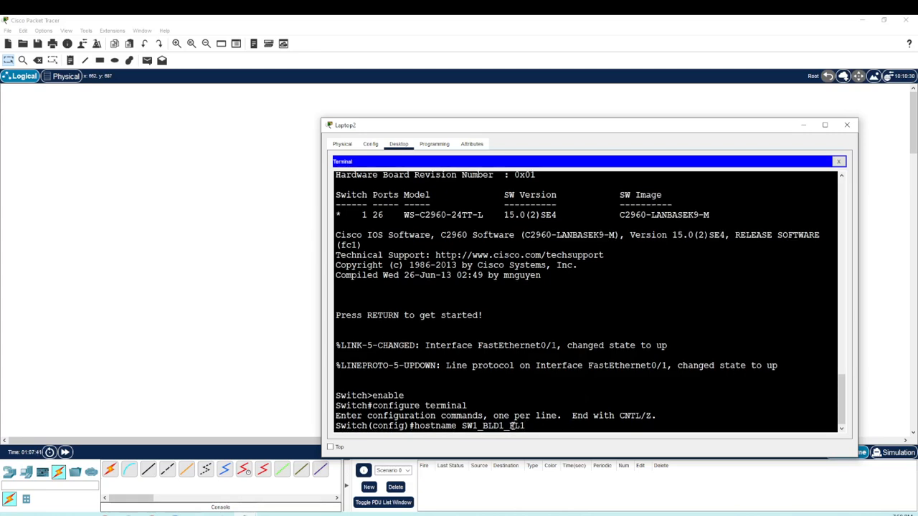
pyautogui.moveTo(530, 426); pyautogui.dragTo(461, 423)
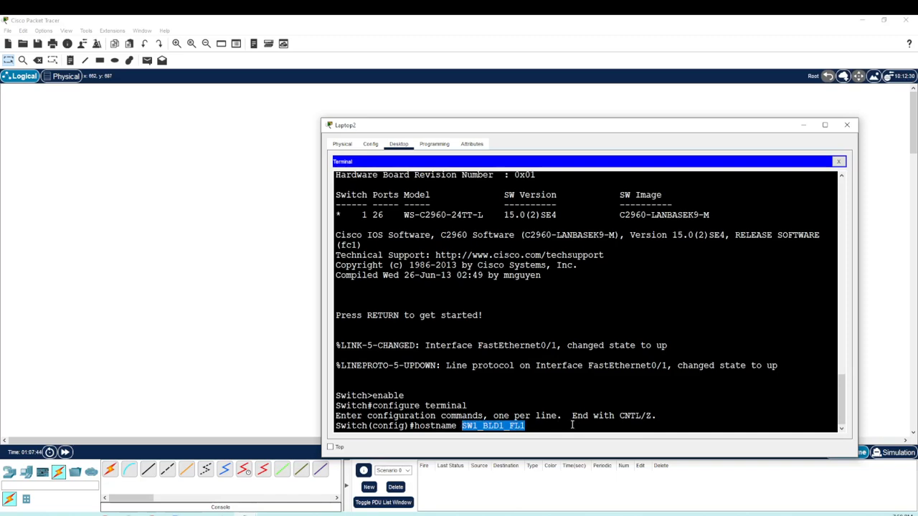
pyautogui.press('Return')
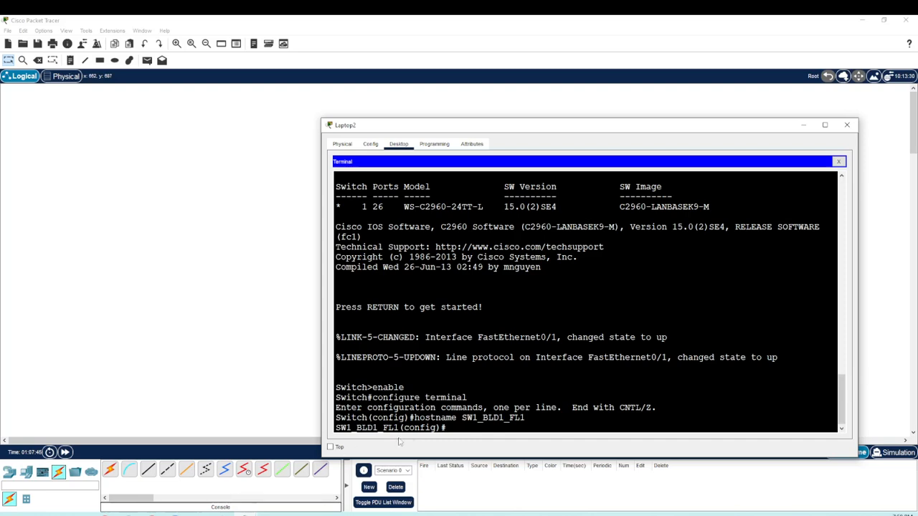
pyautogui.moveTo(398, 428); pyautogui.dragTo(336, 429)
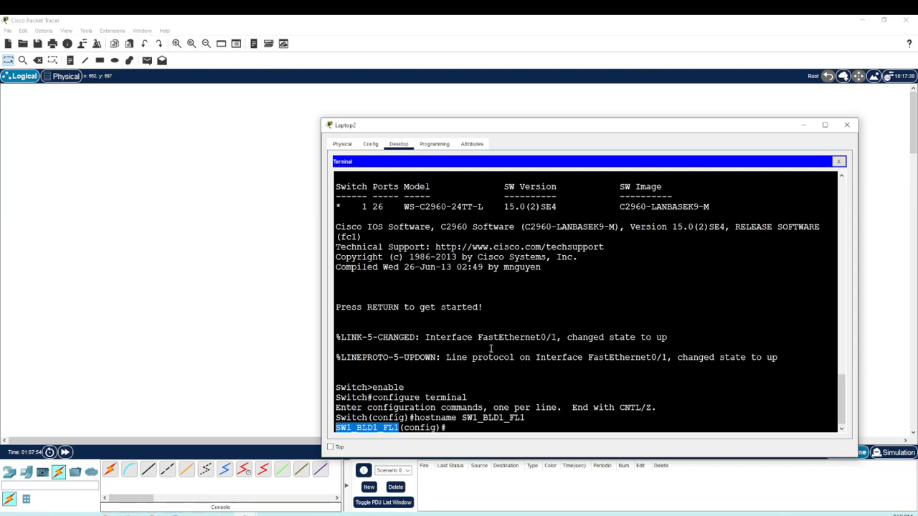
# Step: Move the laptop window off the topology and rename the switch's display label to SW1_BLD1_FL1
pyautogui.moveTo(442, 132); pyautogui.dragTo(508, 111)
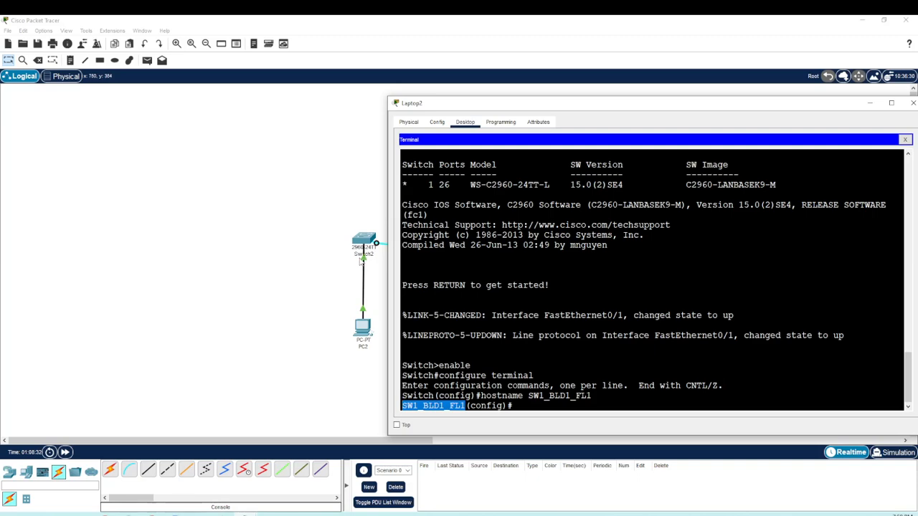
pyautogui.click(368, 255)
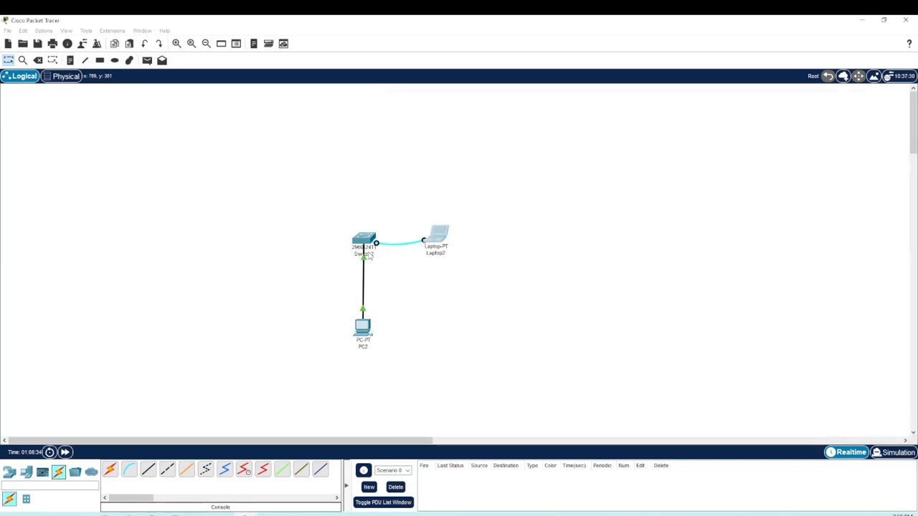
pyautogui.moveTo(381, 256); pyautogui.dragTo(340, 253)
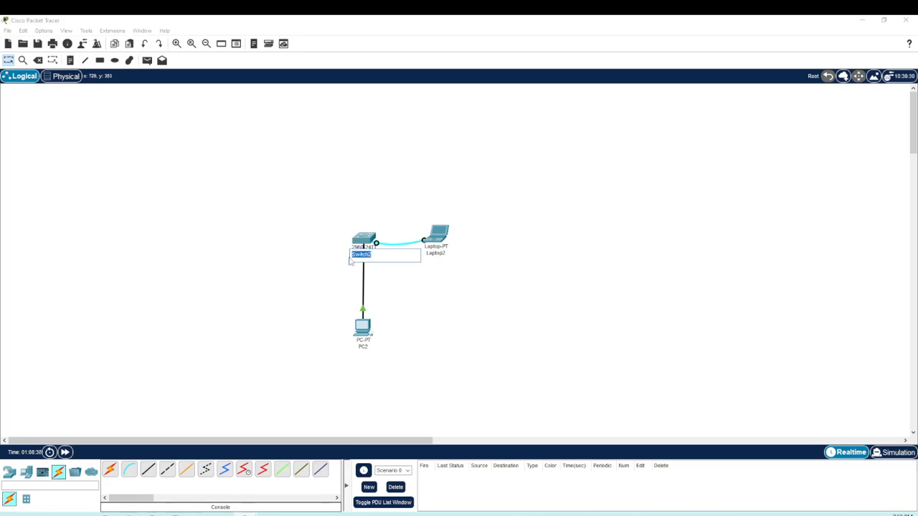
pyautogui.write('SW1_BLD1_FL1')
pyautogui.click(459, 290)
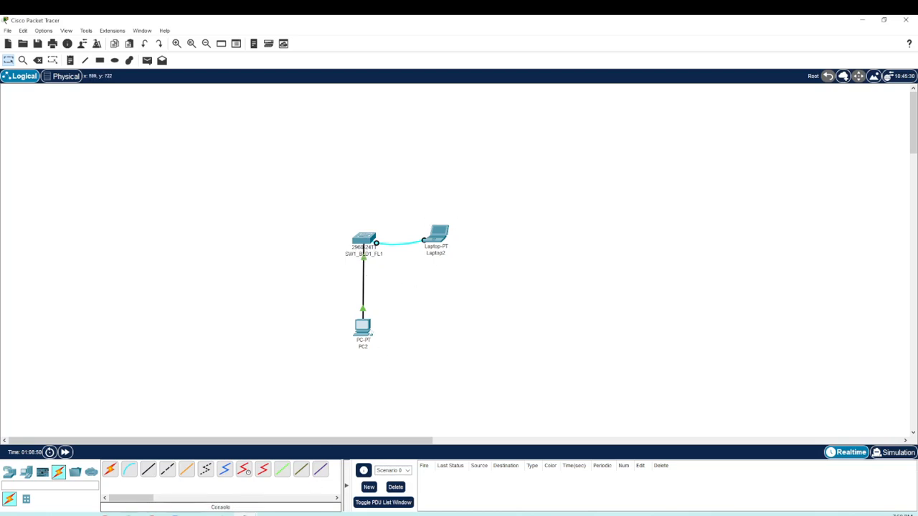
# Step: Return to the laptop's terminal window and begin an enable command at the switch's global configuration prompt
pyautogui.moveTo(244, 515)
pyautogui.click(298, 476)
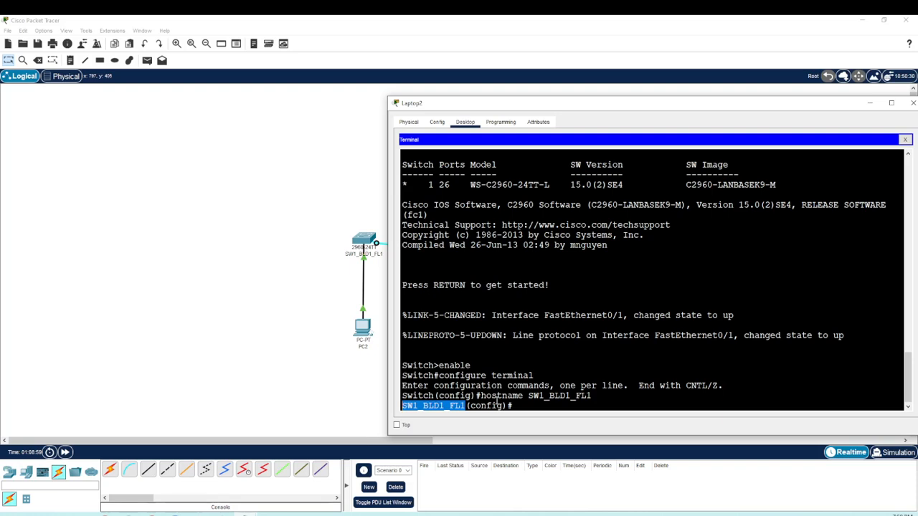
pyautogui.click(546, 406)
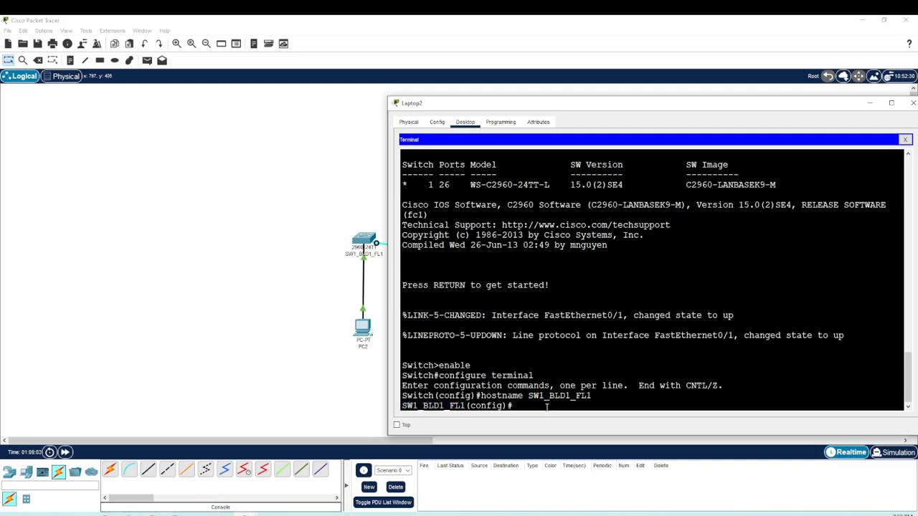
pyautogui.scroll(-1, 558, 379)
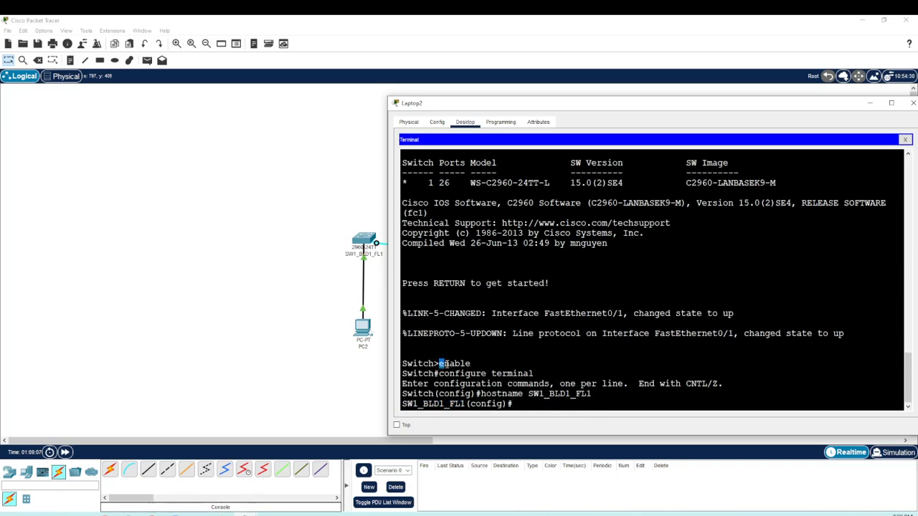
pyautogui.moveTo(438, 364)
pyautogui.mouseDown()
pyautogui.moveTo(469, 364)
pyautogui.moveTo(440, 374)
pyautogui.mouseUp()
pyautogui.click(544, 408)
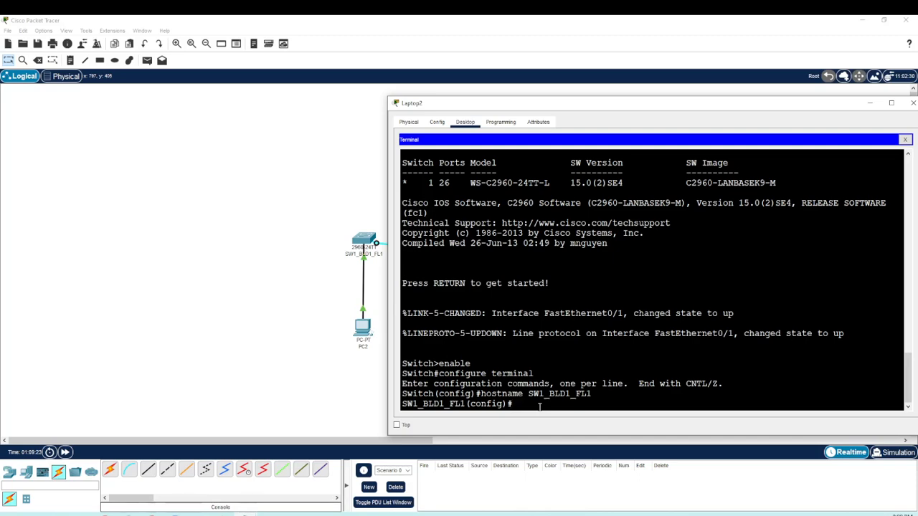
pyautogui.write('enable password')
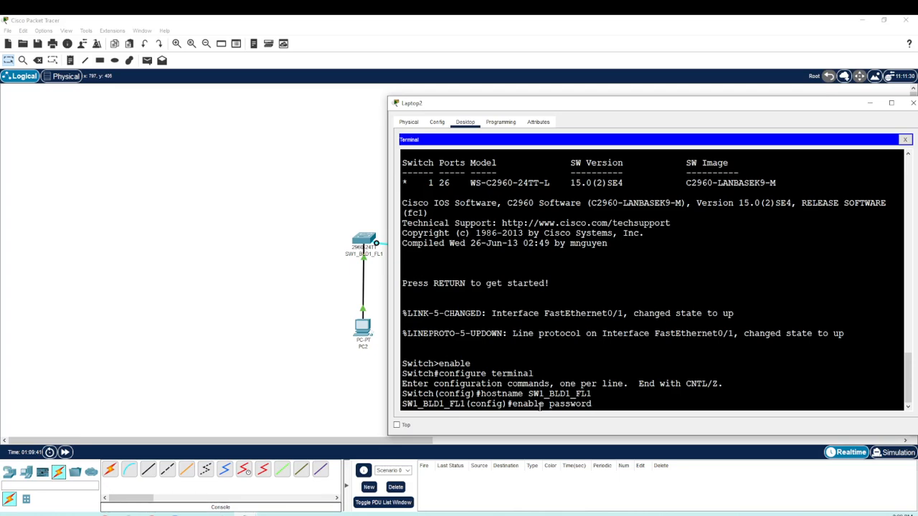
pyautogui.press('BackSpace')
pyautogui.press('BackSpace')
pyautogui.press('BackSpace')
pyautogui.press('BackSpace')
pyautogui.press('BackSpace')
pyautogui.press('BackSpace')
pyautogui.press('BackSpace')
pyautogui.press('BackSpace')
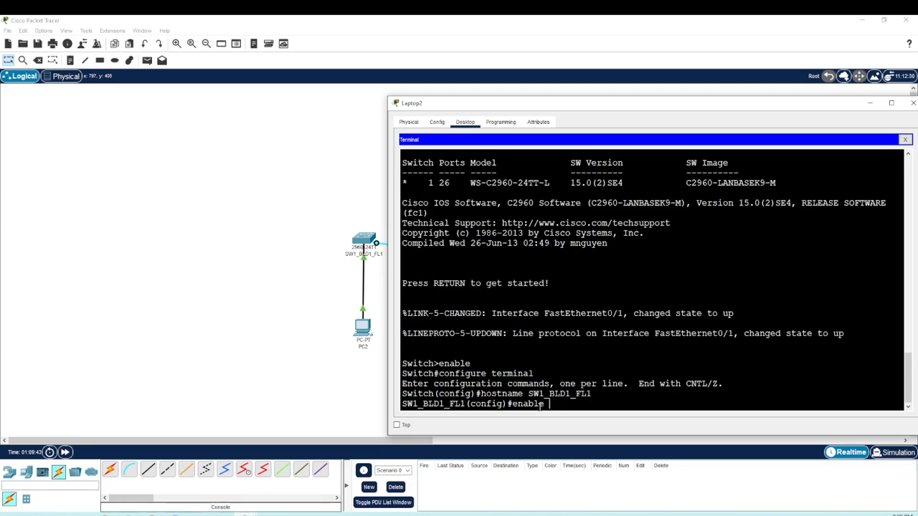
# Step: Complete the command as enable secret with the privileged-mode password and run it
pyautogui.write('secret cisco')
pyautogui.moveTo(586, 405); pyautogui.dragTo(614, 405)
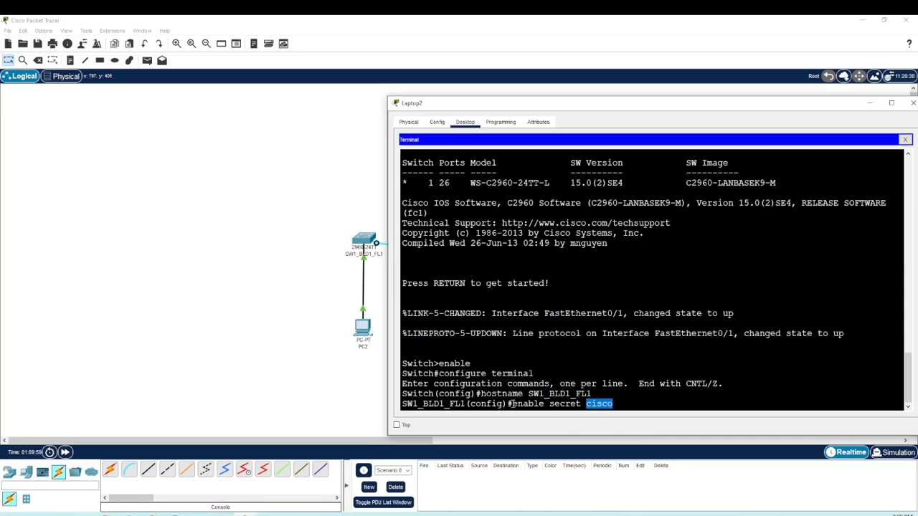
pyautogui.click(513, 404)
pyautogui.moveTo(512, 404); pyautogui.dragTo(614, 405)
pyautogui.click(631, 405)
pyautogui.press('Return')
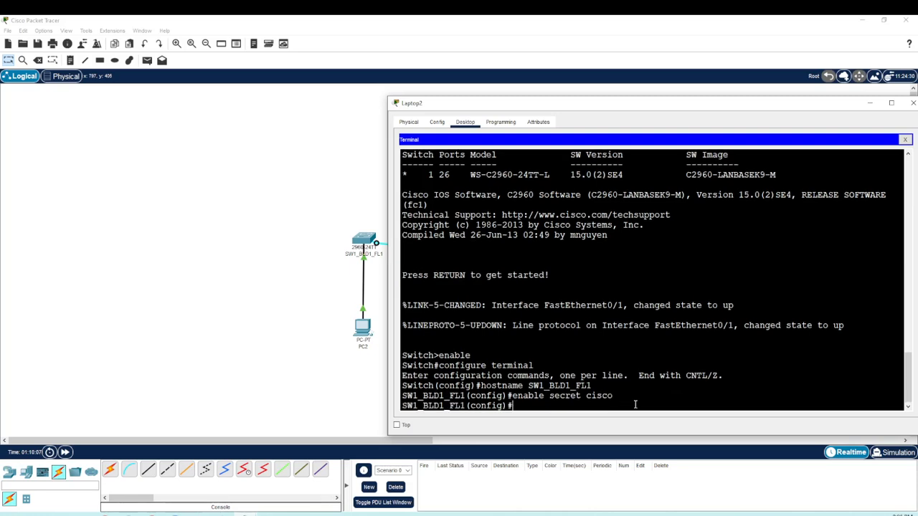
# Step: Leave configuration mode with end, log out of the console with exit, and start a new console session
pyautogui.write('end')
pyautogui.press('Return')
pyautogui.press('Return')
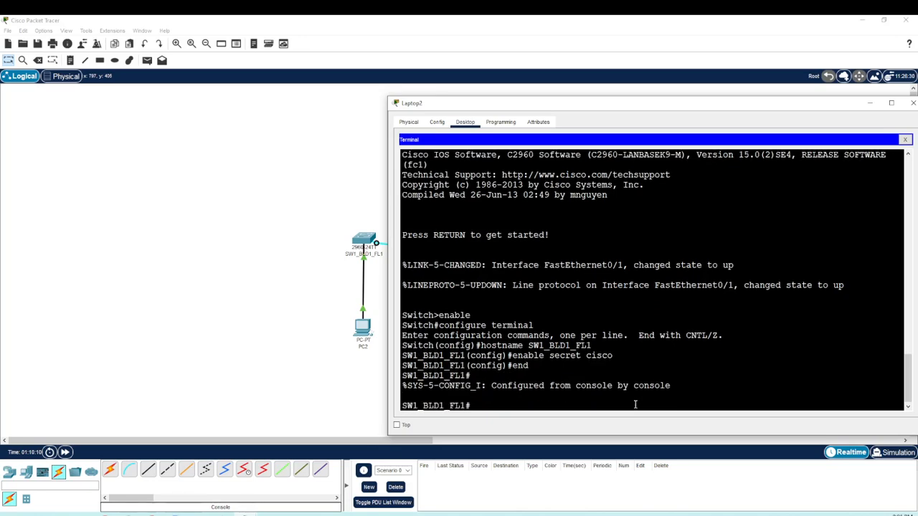
pyautogui.write('exit')
pyautogui.press('Return')
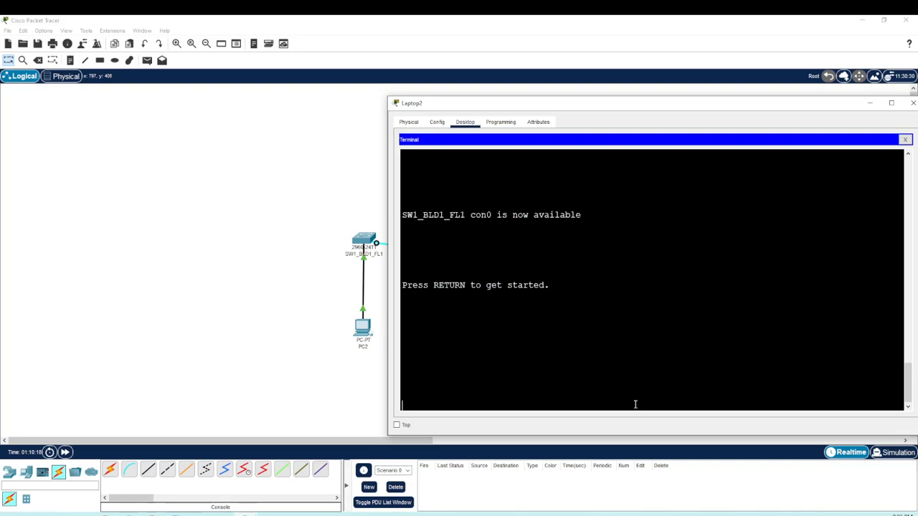
pyautogui.press('Return')
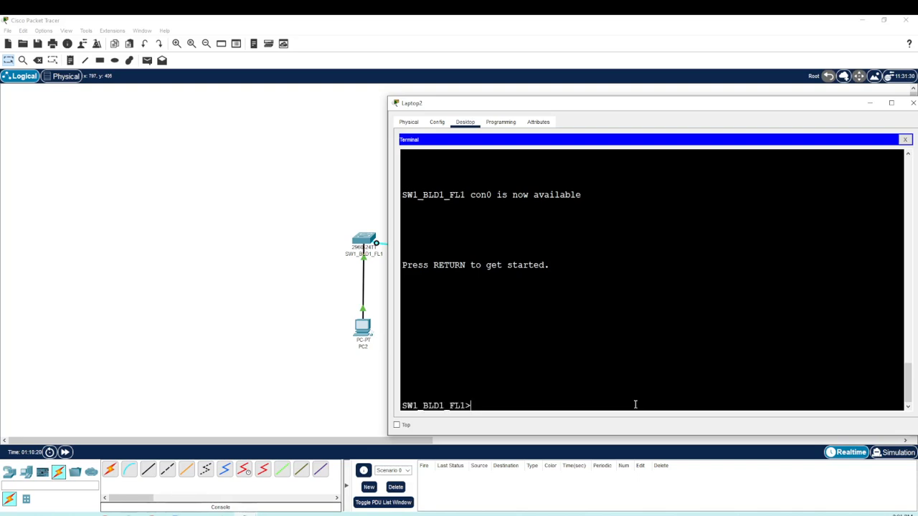
# Step: Enter privileged EXEC mode again with enable, supplying the enable secret password
pyautogui.moveTo(484, 405); pyautogui.dragTo(374, 407)
pyautogui.click(488, 405)
pyautogui.write('enable')
pyautogui.press('Return')
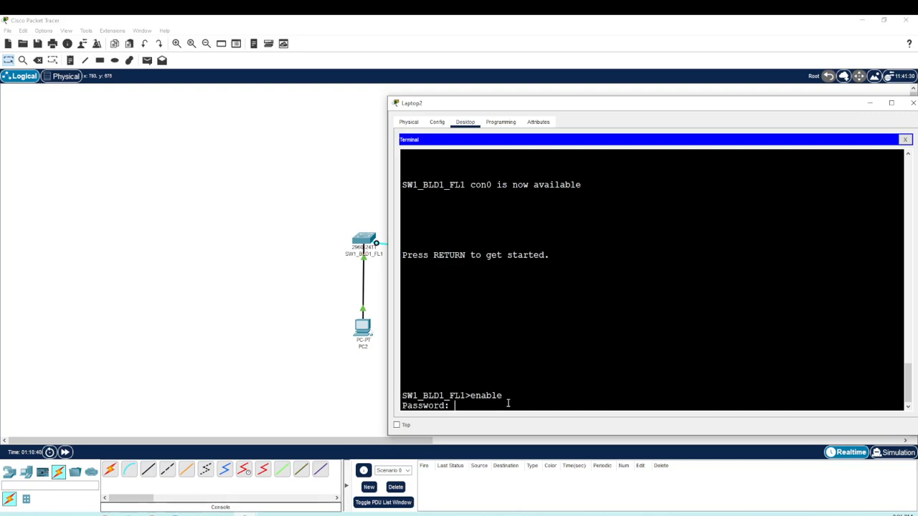
pyautogui.press('Return')
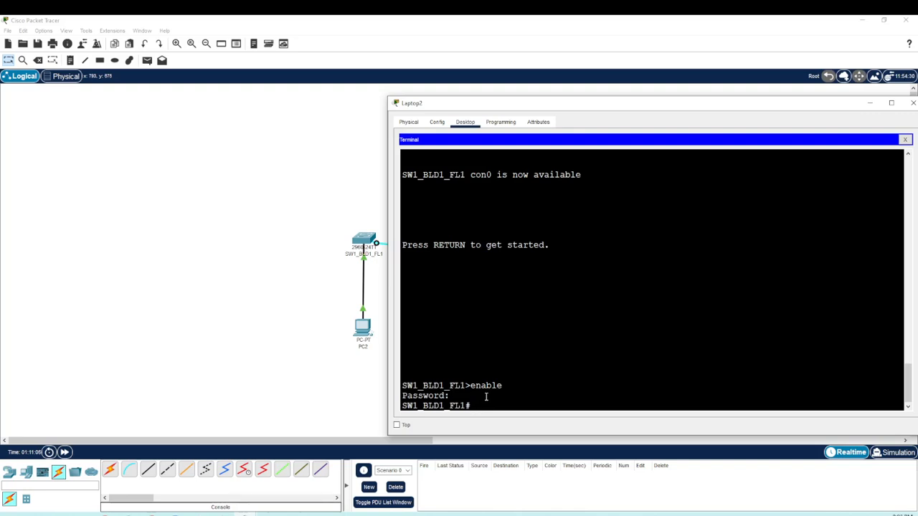
# Step: Enter global configuration mode on the switch with configure terminal
pyautogui.write('configure terminal')
pyautogui.press('Return')
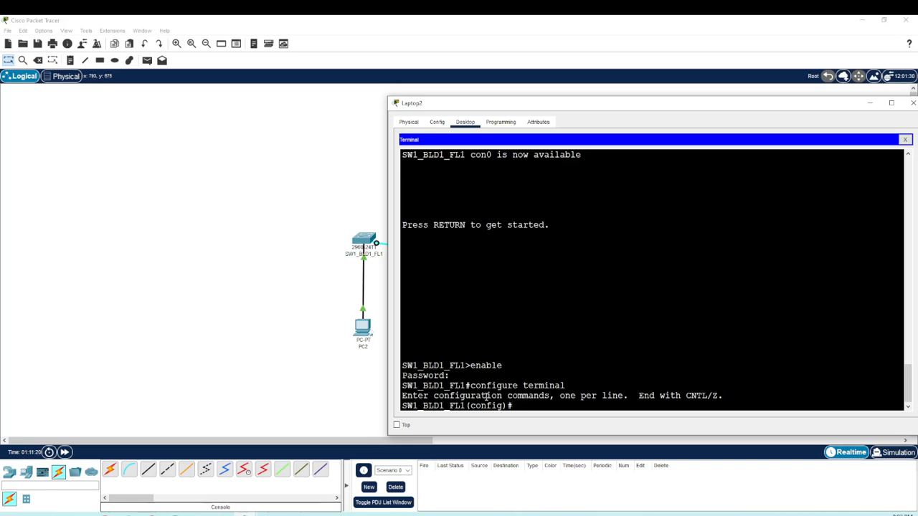
# Step: Disable DNS lookup on the switch by running no ip domain-lookup
pyautogui.write('no ip domain-lookup')
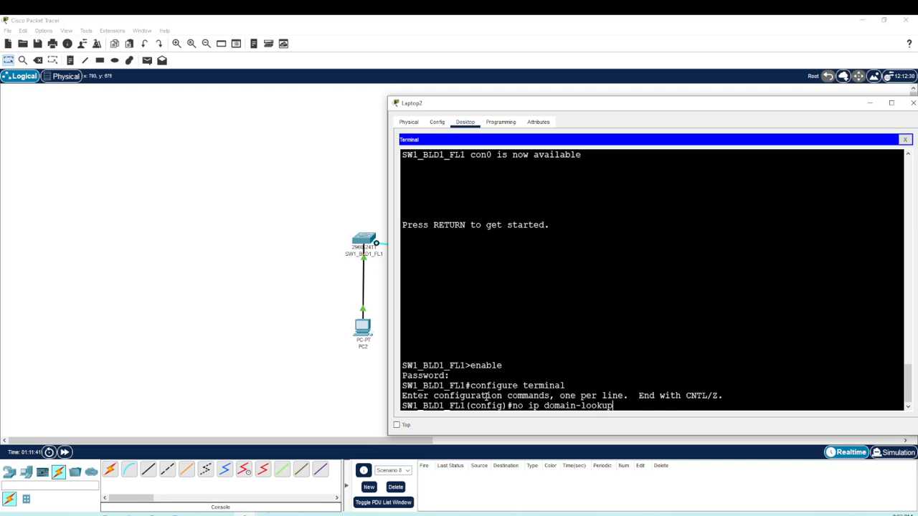
pyautogui.press('Return')
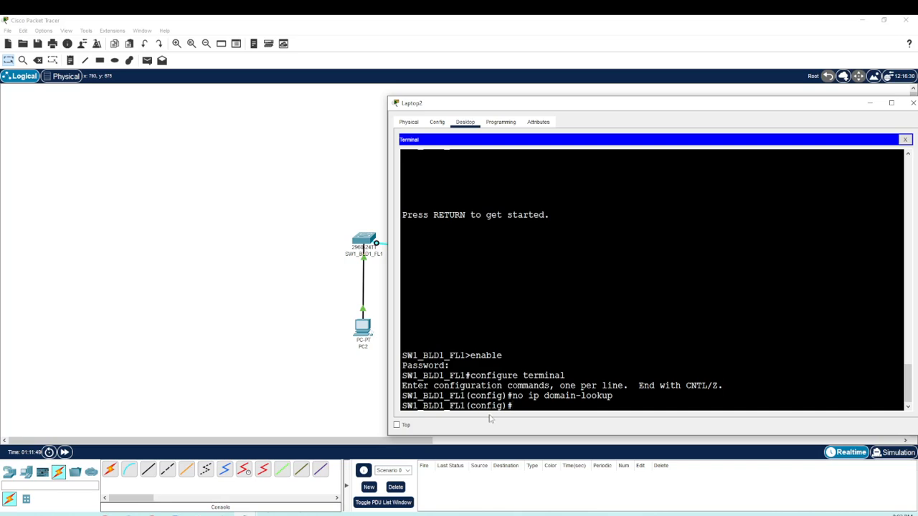
pyautogui.moveTo(511, 396); pyautogui.dragTo(616, 396)
pyautogui.click(616, 399)
pyautogui.moveTo(402, 356); pyautogui.dragTo(507, 354)
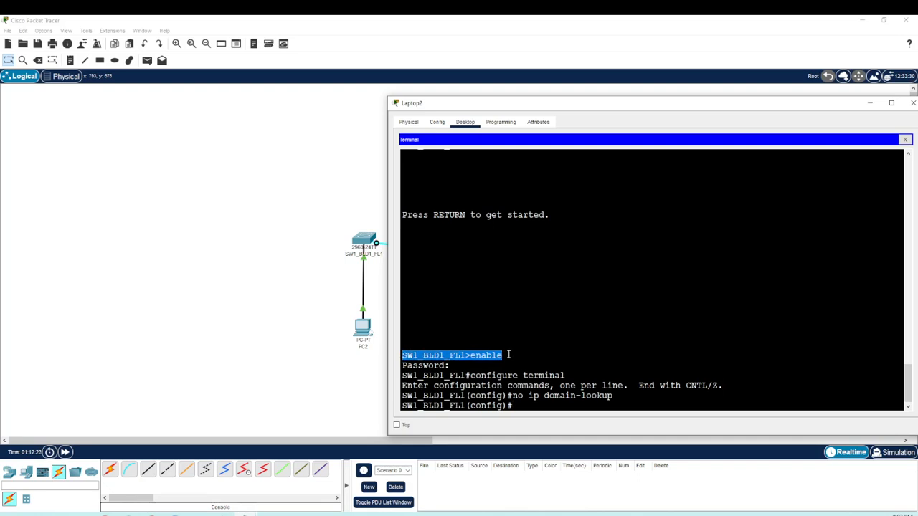
pyautogui.click(537, 406)
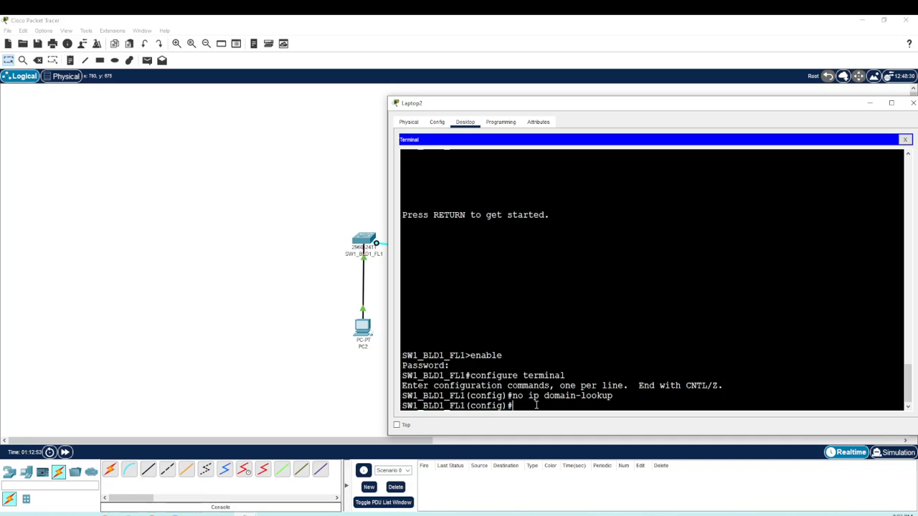
# Step: Write the command line console 0 at the global configuration prompt without running it
pyautogui.write('line console 0')
# Step: Examine the console port in the switch's enlarged physical device view, relate it to the line console 0 command, and close the switch window
pyautogui.moveTo(454, 108); pyautogui.dragTo(504, 103)
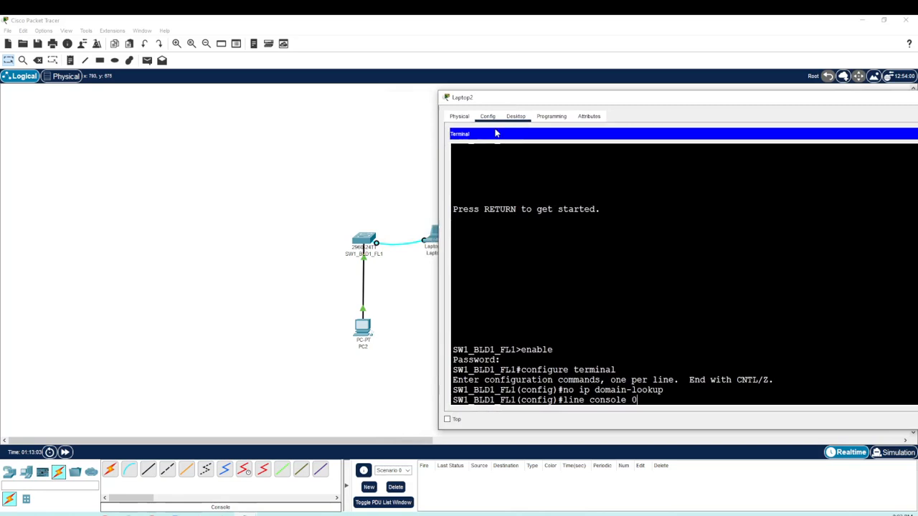
pyautogui.click(365, 241)
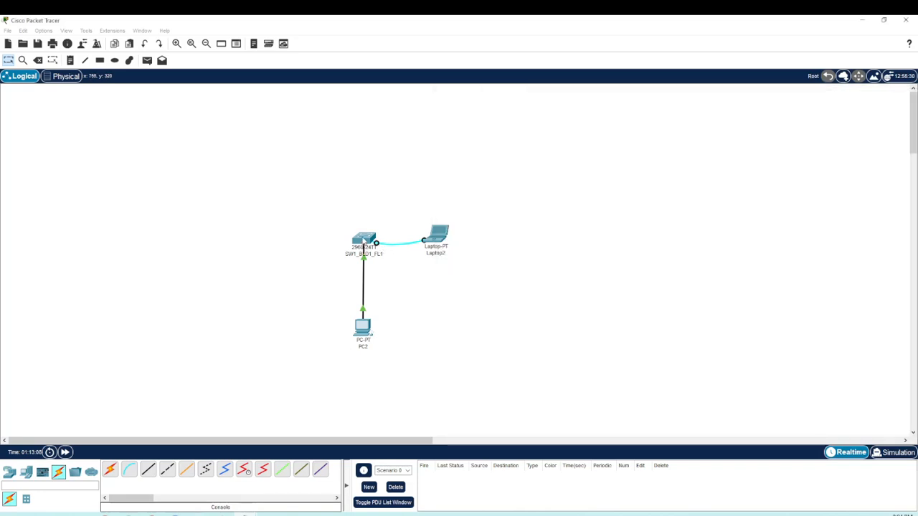
pyautogui.click(362, 241)
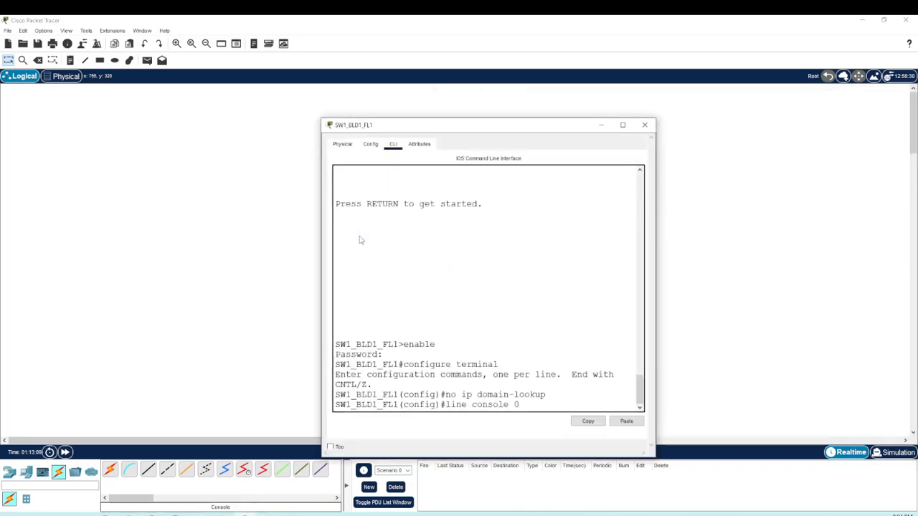
pyautogui.click(343, 144)
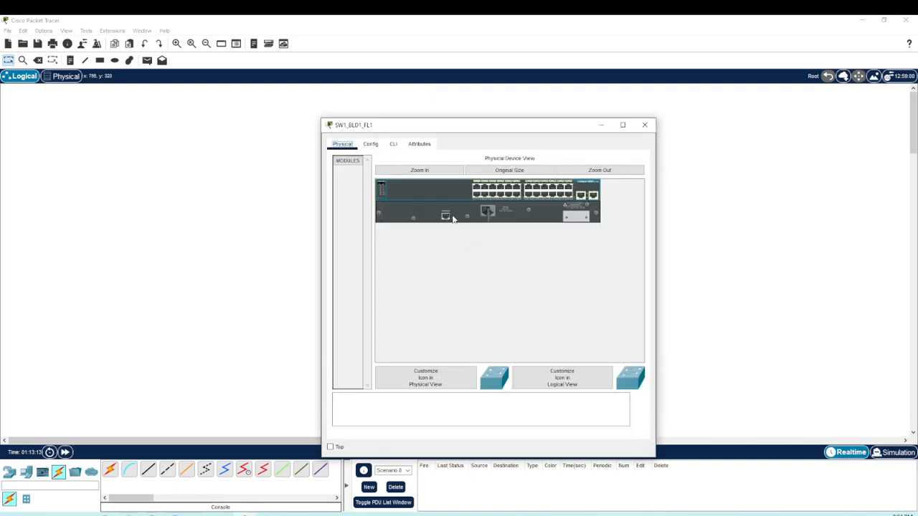
pyautogui.click(446, 171)
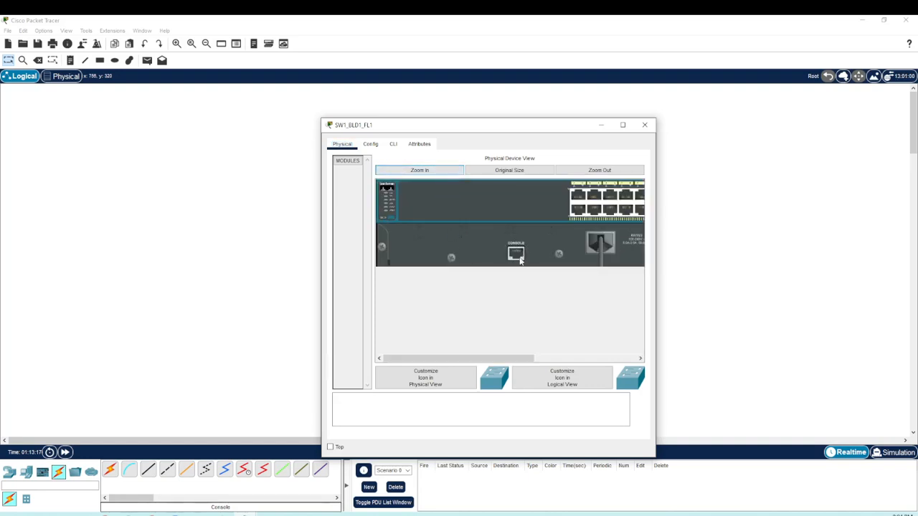
pyautogui.moveTo(527, 132); pyautogui.dragTo(321, 111)
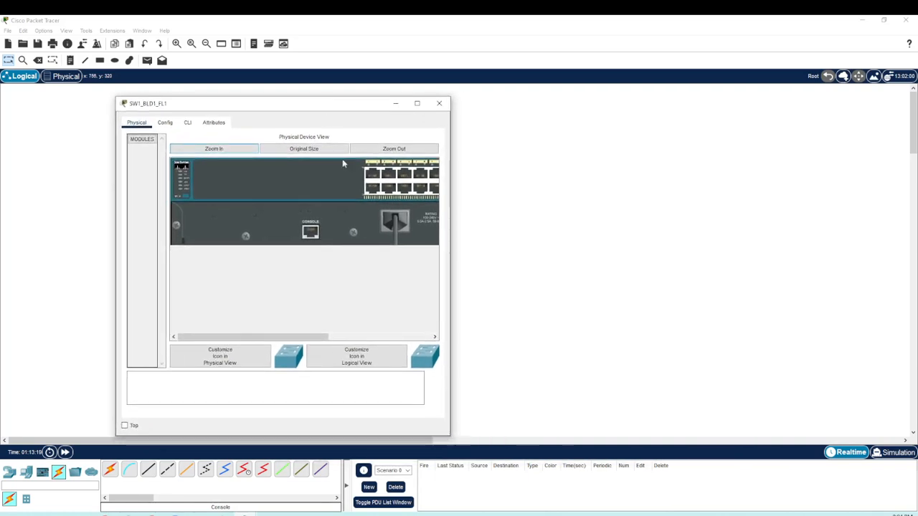
pyautogui.moveTo(276, 513)
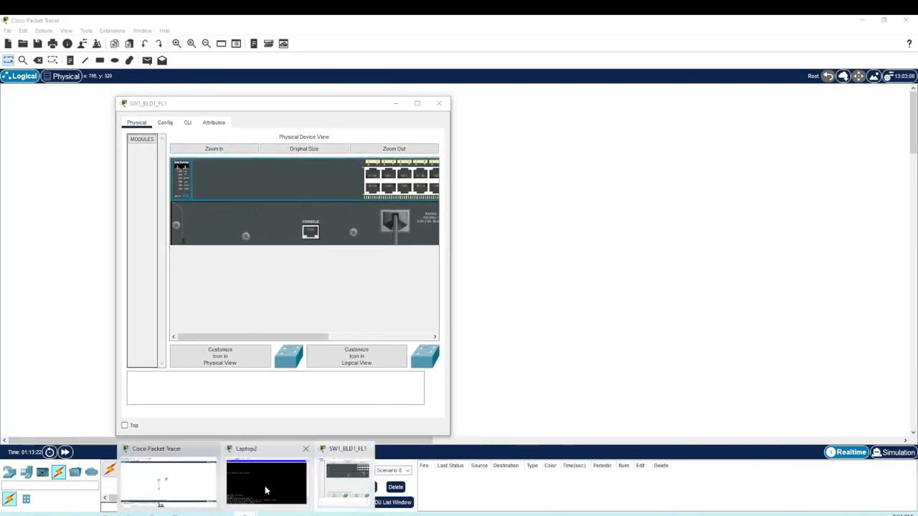
pyautogui.click(267, 479)
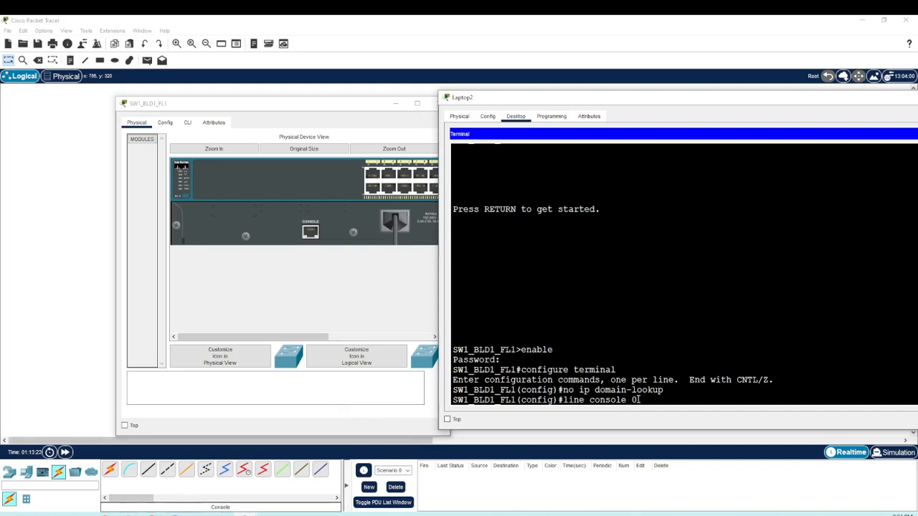
pyautogui.moveTo(637, 399); pyautogui.dragTo(563, 399)
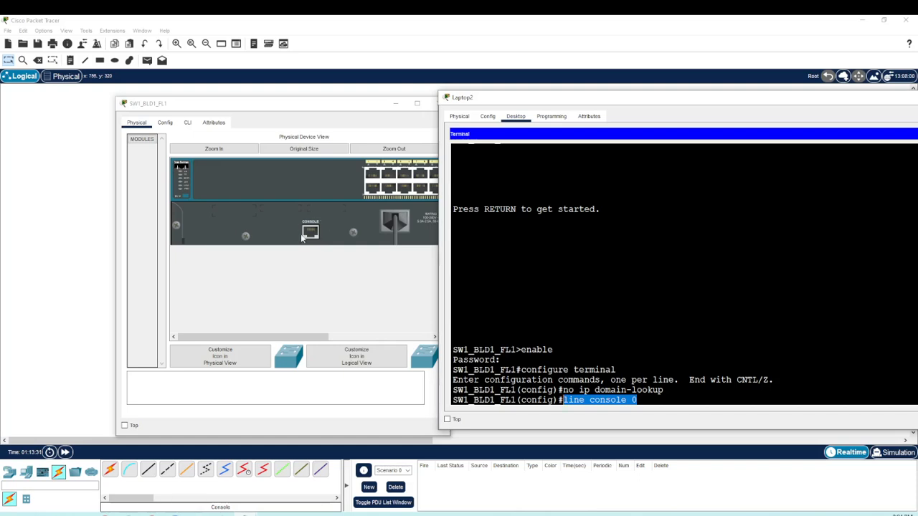
pyautogui.moveTo(338, 109); pyautogui.dragTo(307, 101)
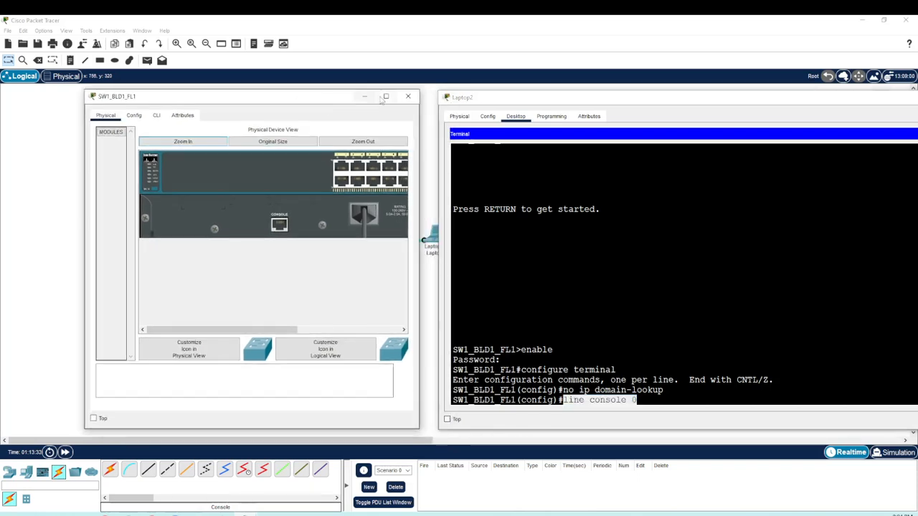
pyautogui.click(409, 95)
# Step: Run the pending line console 0 command in the laptop's terminal to enter console line configuration mode
pyautogui.moveTo(601, 99); pyautogui.dragTo(578, 94)
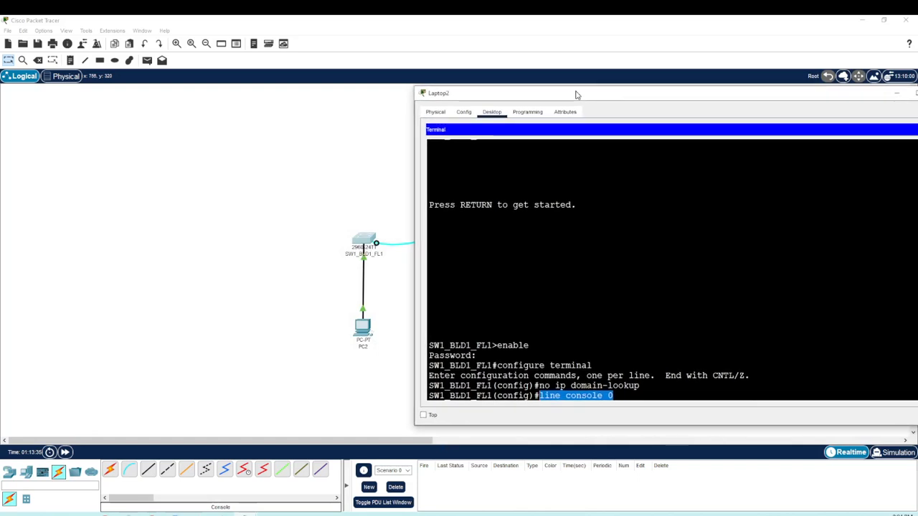
pyautogui.click(621, 393)
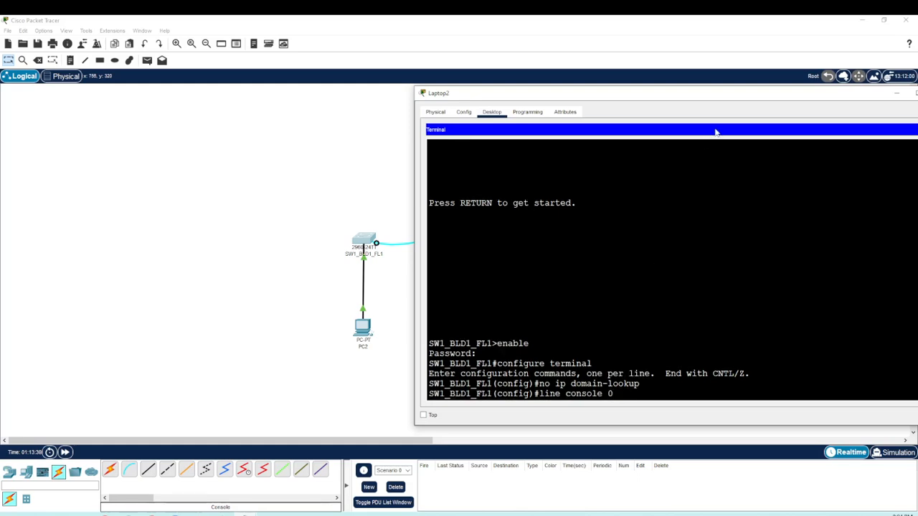
pyautogui.moveTo(734, 96); pyautogui.dragTo(684, 95)
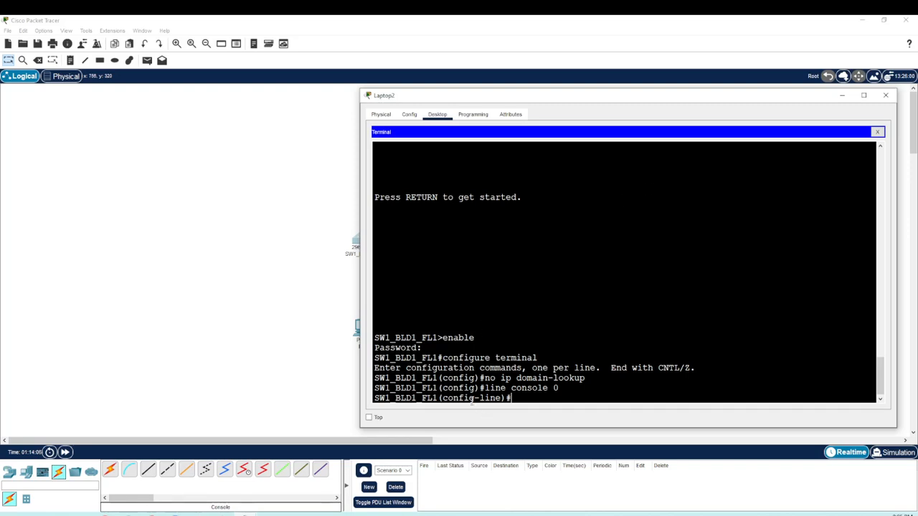
pyautogui.moveTo(443, 396); pyautogui.dragTo(505, 388)
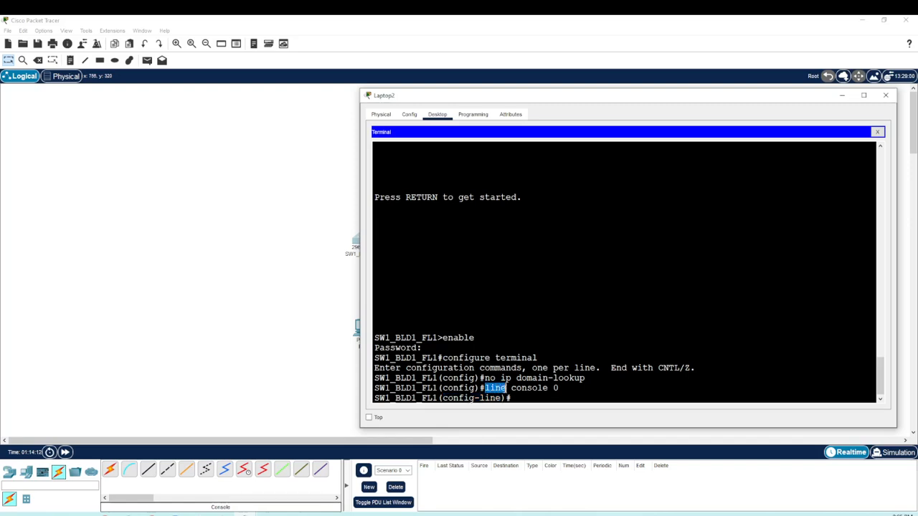
pyautogui.click(517, 399)
# Step: Set the console line's access password with the password command
pyautogui.write('password')
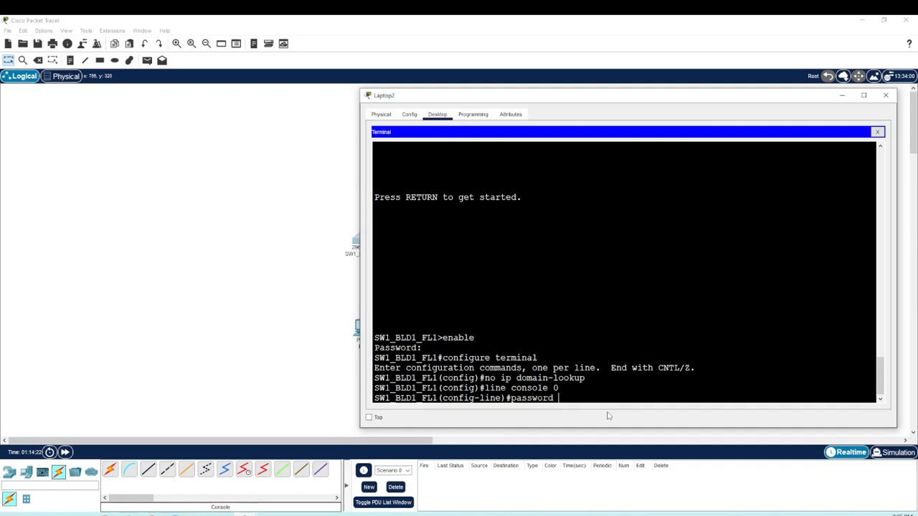
pyautogui.write(' cisco')
pyautogui.moveTo(586, 399); pyautogui.dragTo(558, 399)
pyautogui.click(513, 398)
pyautogui.moveTo(513, 399); pyautogui.dragTo(554, 398)
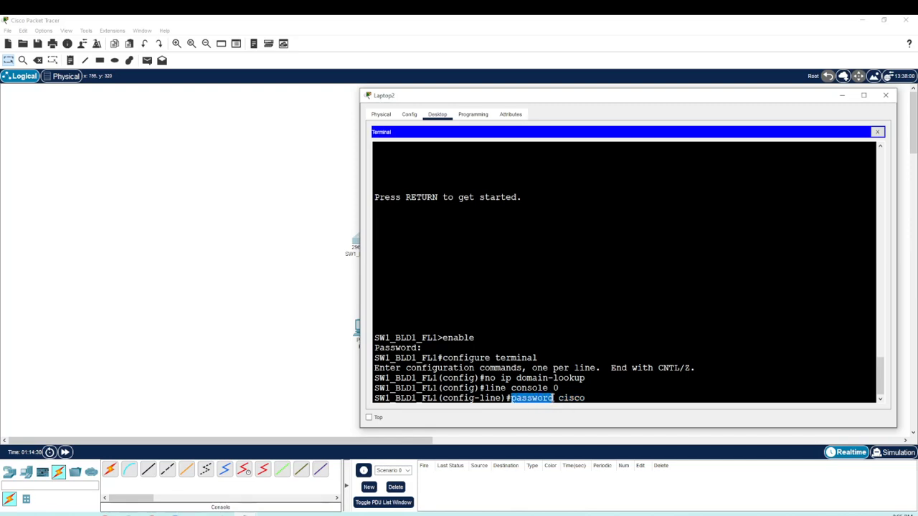
pyautogui.click(593, 399)
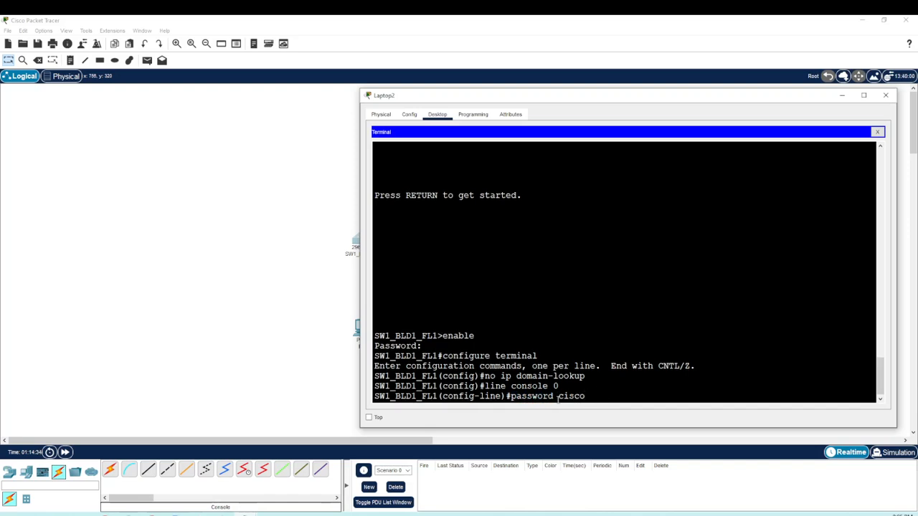
pyautogui.moveTo(554, 399); pyautogui.dragTo(561, 398)
pyautogui.click(588, 398)
pyautogui.press('Return')
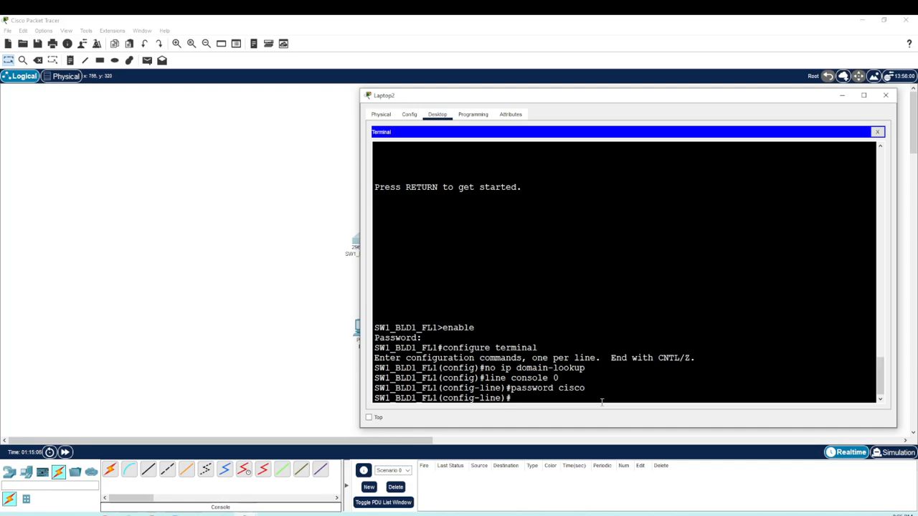
# Step: Require the password on the console line with login, and return to privileged EXEC mode with end
pyautogui.write('login')
pyautogui.press('Return')
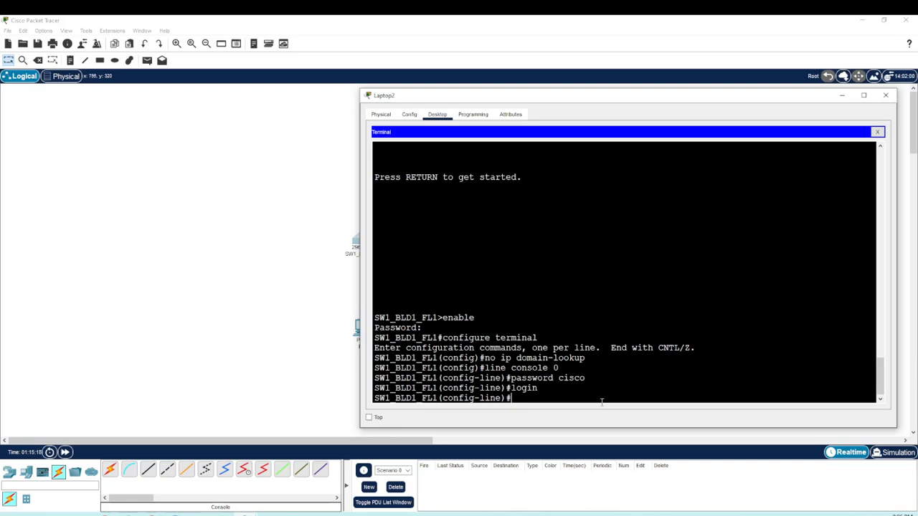
pyautogui.write('end')
pyautogui.press('Return')
pyautogui.press('Return')
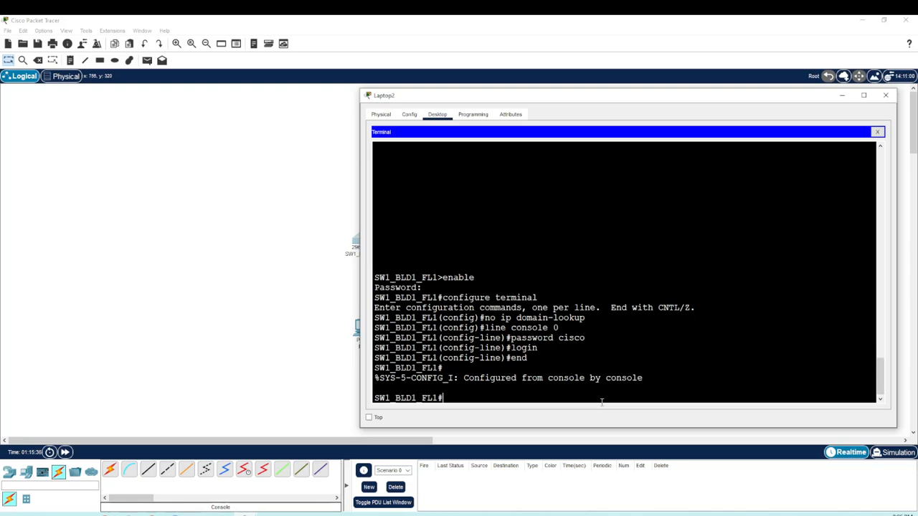
# Step: Log out of the console with exit and log back in with the console line password
pyautogui.write('exit')
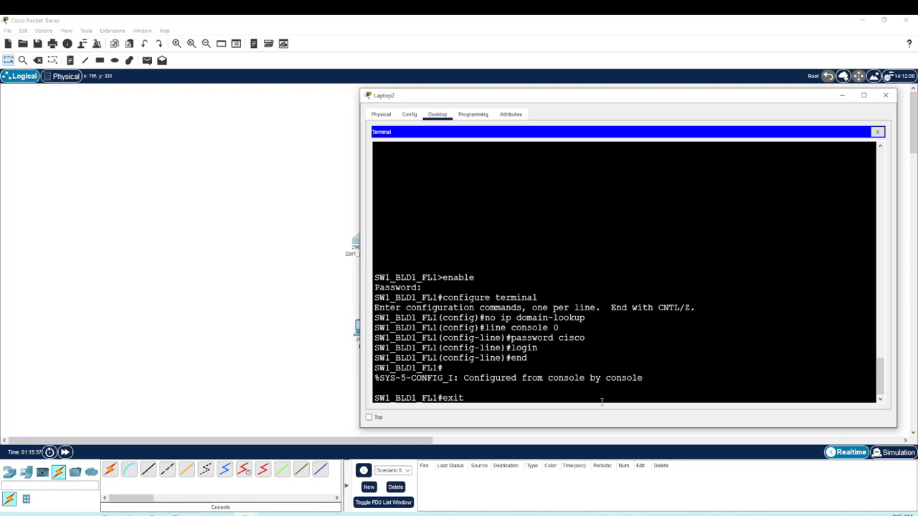
pyautogui.press('Return')
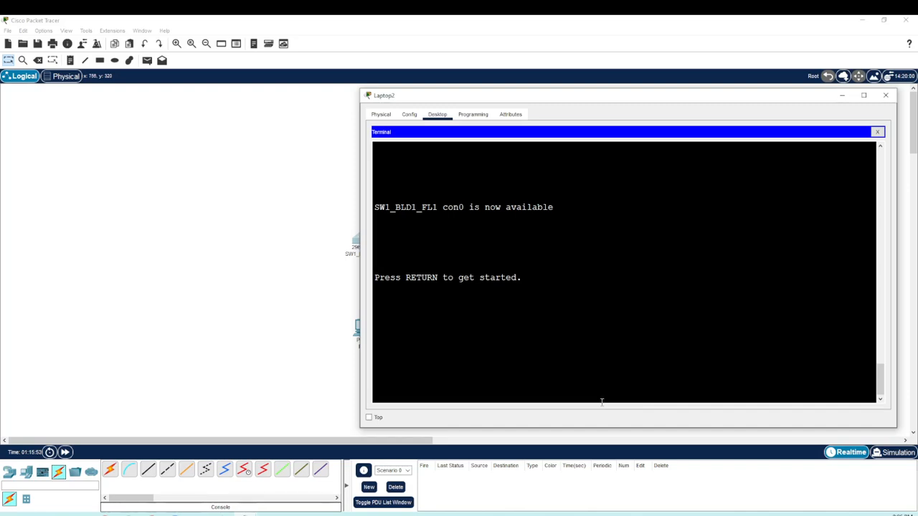
pyautogui.press('Return')
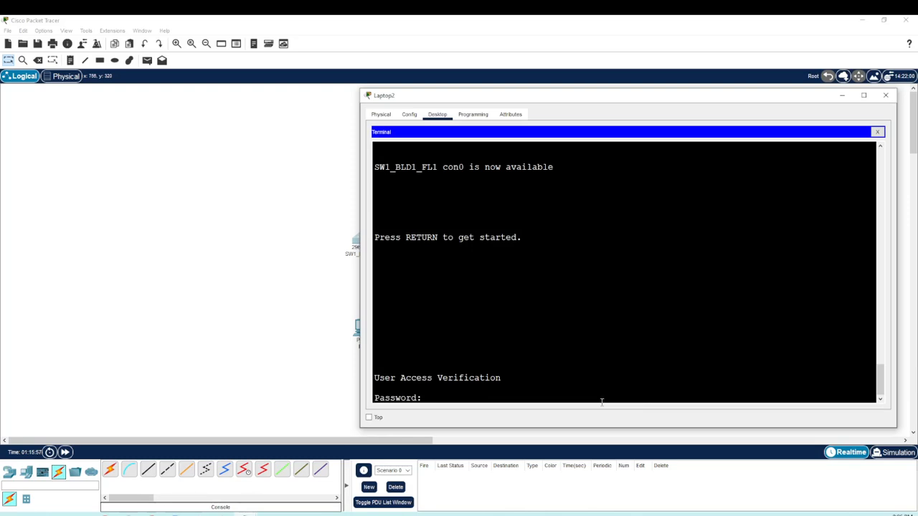
pyautogui.press('Return')
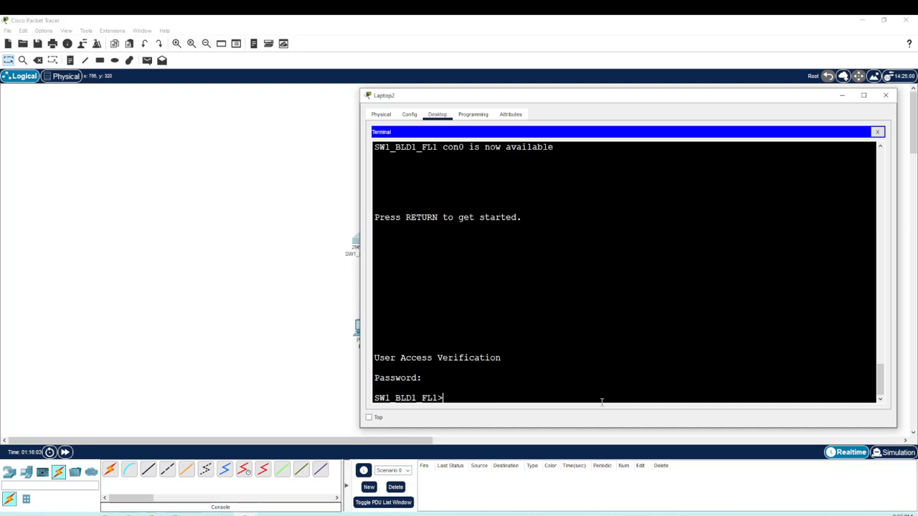
# Step: Enter privileged EXEC mode with enable and the enable secret password, and open global configuration mode with config t
pyautogui.write('enable')
pyautogui.press('Return')
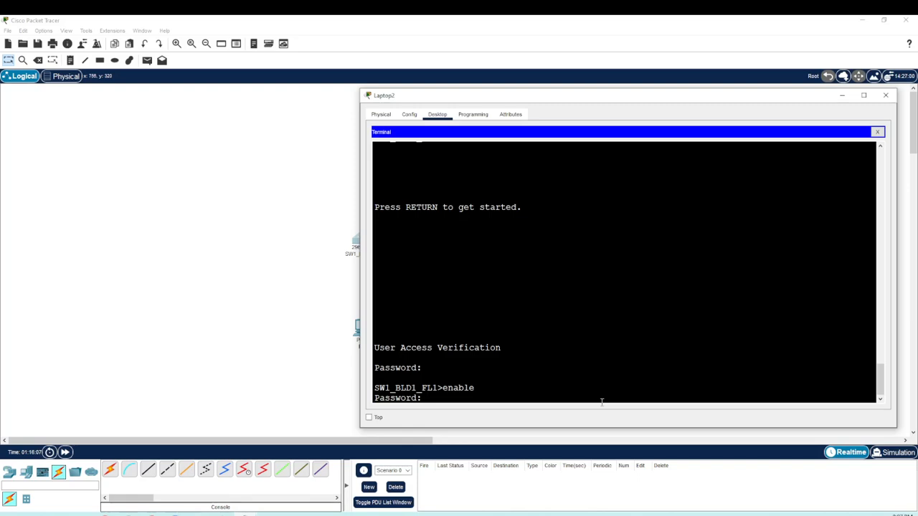
pyautogui.press('Return')
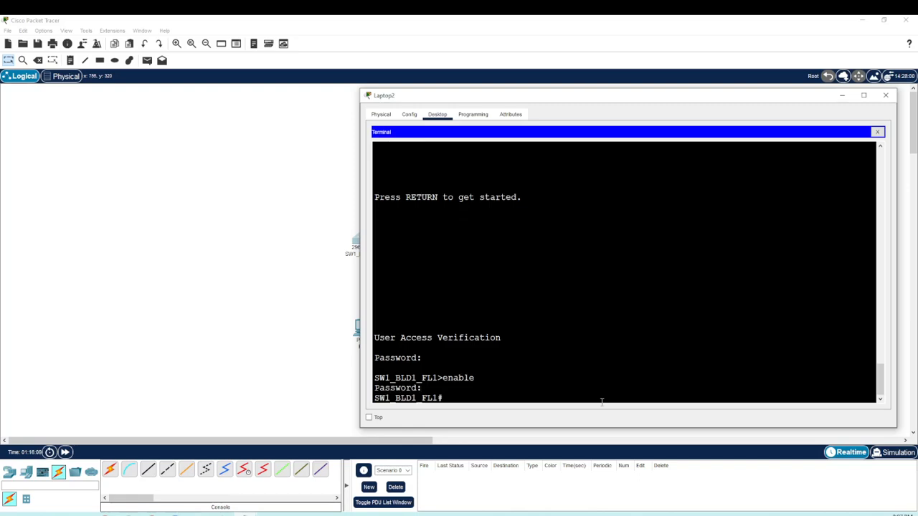
pyautogui.write('config t')
pyautogui.press('Return')
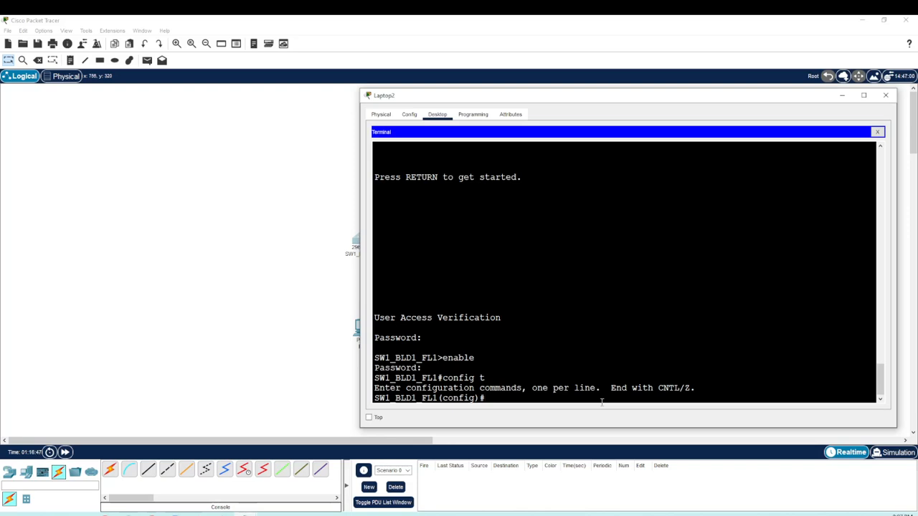
# Step: Enter line configuration mode for the virtual terminal lines with line vty 0 15
pyautogui.write('line vty 0 15')
pyautogui.doubleClick(535, 398)
pyautogui.doubleClick(547, 398)
pyautogui.press('Return')
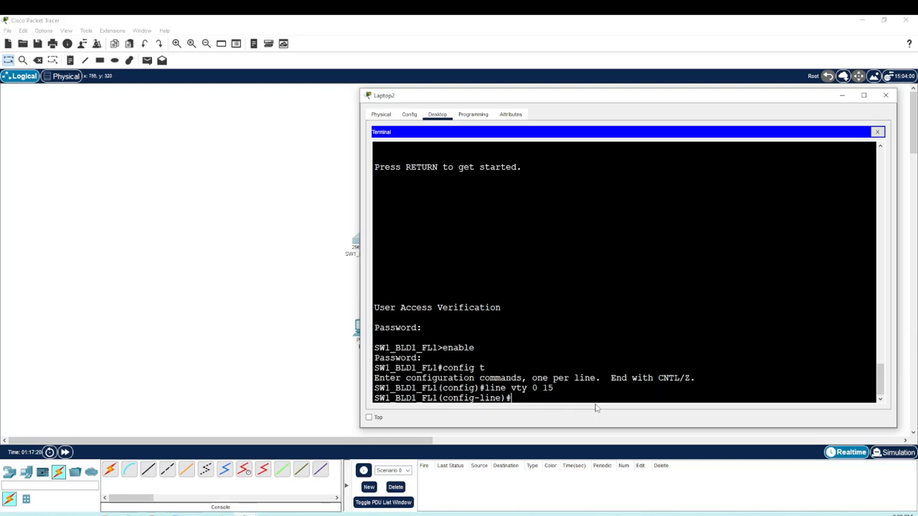
# Step: Set the access password for the virtual terminal lines with the password command
pyautogui.write('password cisco')
pyautogui.press('Return')
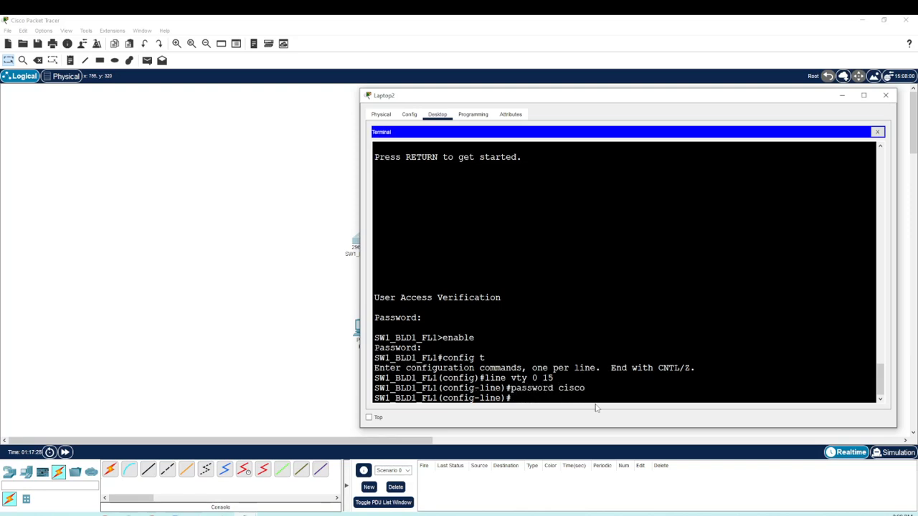
# Step: Require the password on the vty lines with login, and leave configuration mode with end
pyautogui.write('login')
pyautogui.press('Return')
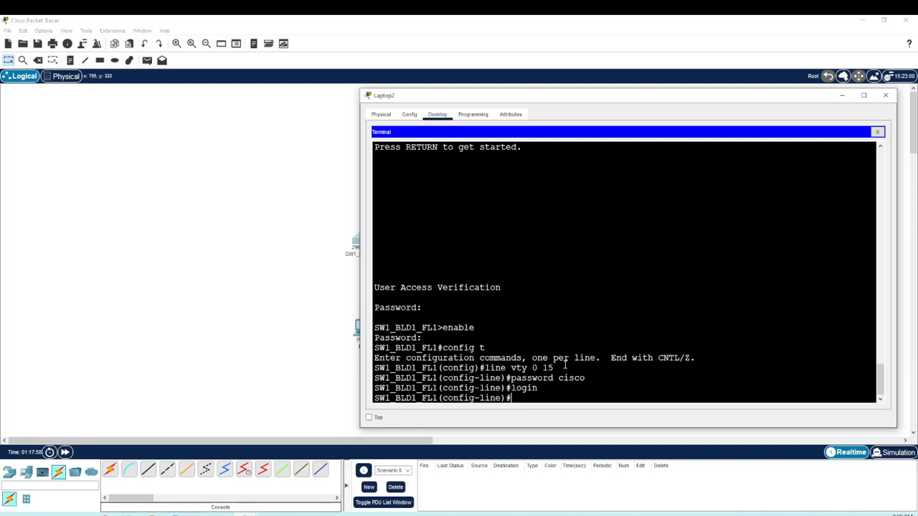
pyautogui.moveTo(527, 368); pyautogui.dragTo(556, 367)
pyautogui.click(524, 397)
pyautogui.write('end')
pyautogui.press('Return')
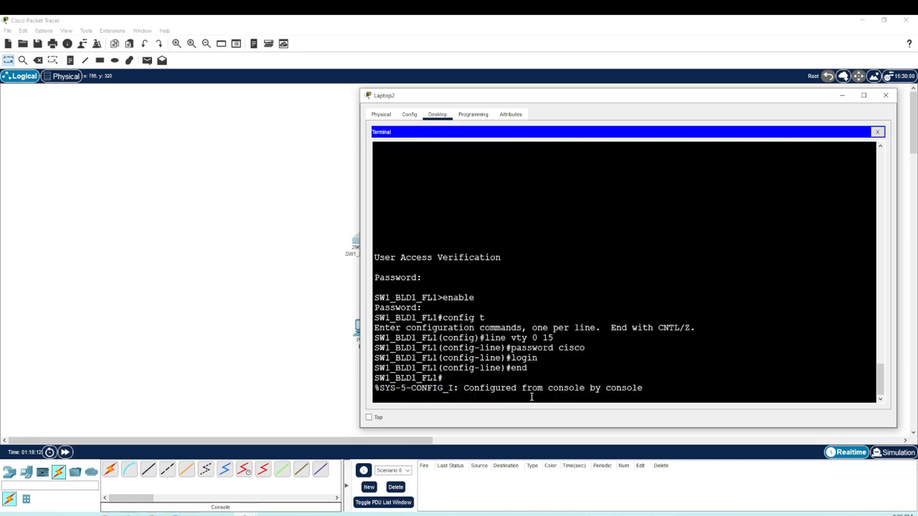
# Step: Display the running configuration with show run and examine the hostname and enable secret lines
pyautogui.press('Return')
pyautogui.write('sh')
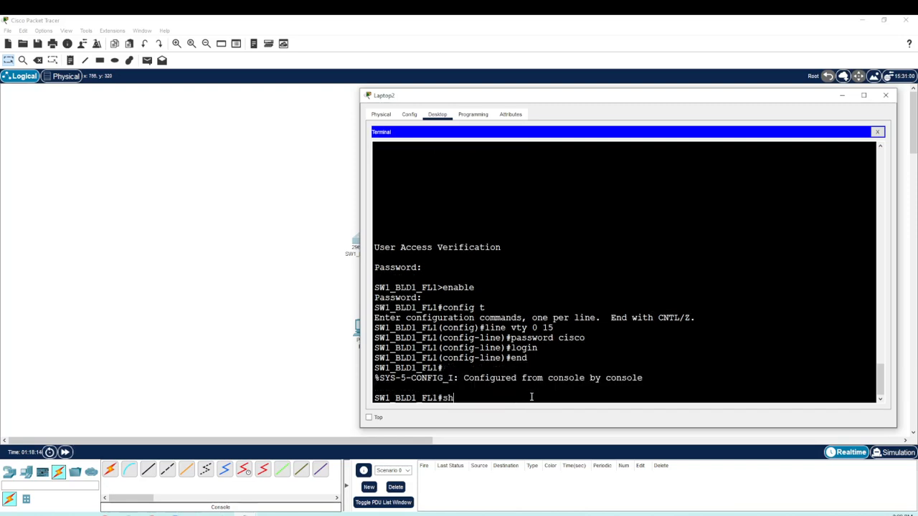
pyautogui.write('ow run')
pyautogui.press('Return')
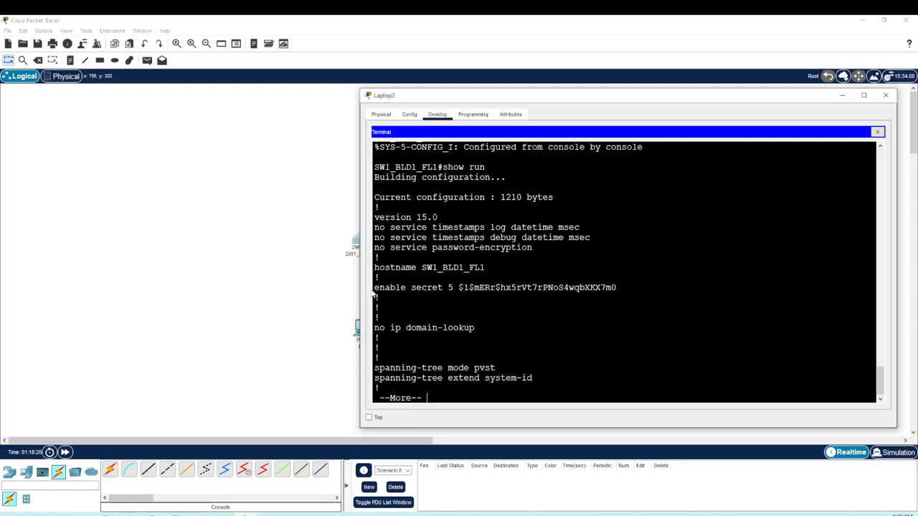
pyautogui.moveTo(375, 267); pyautogui.dragTo(509, 264)
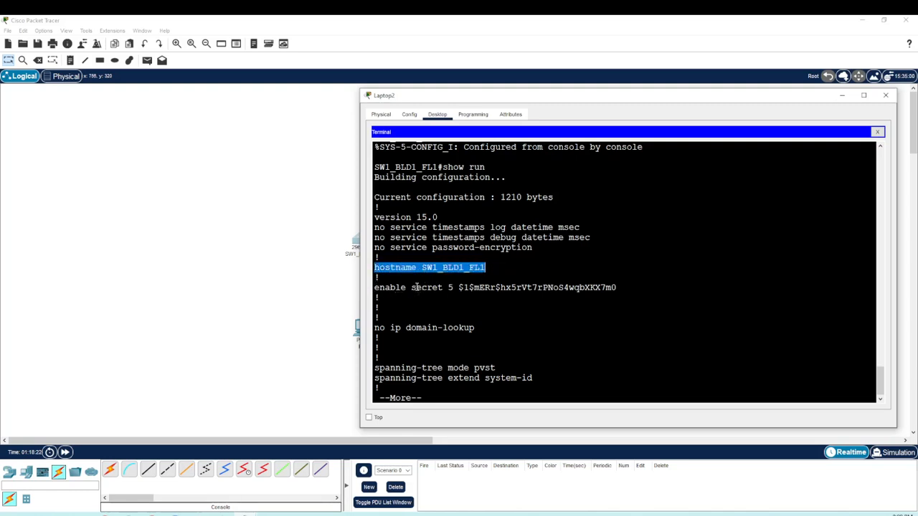
pyautogui.moveTo(375, 287); pyautogui.dragTo(628, 295)
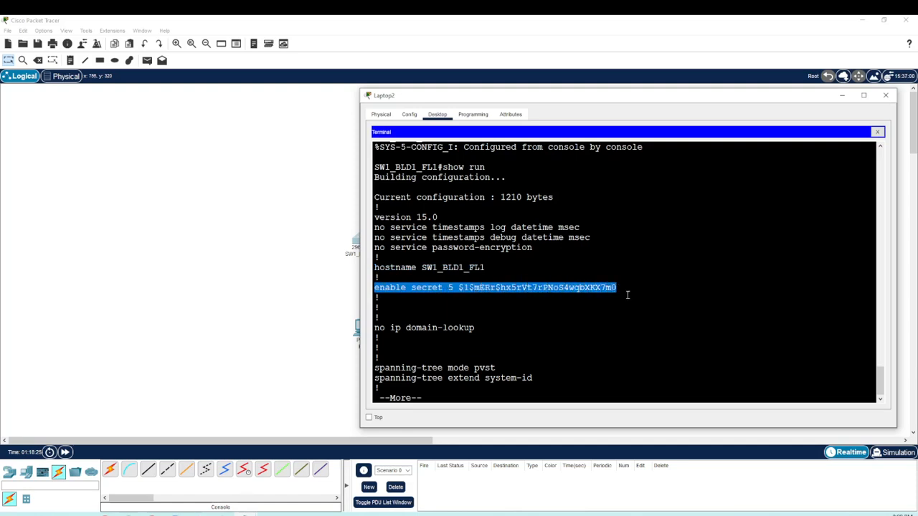
pyautogui.click(587, 303)
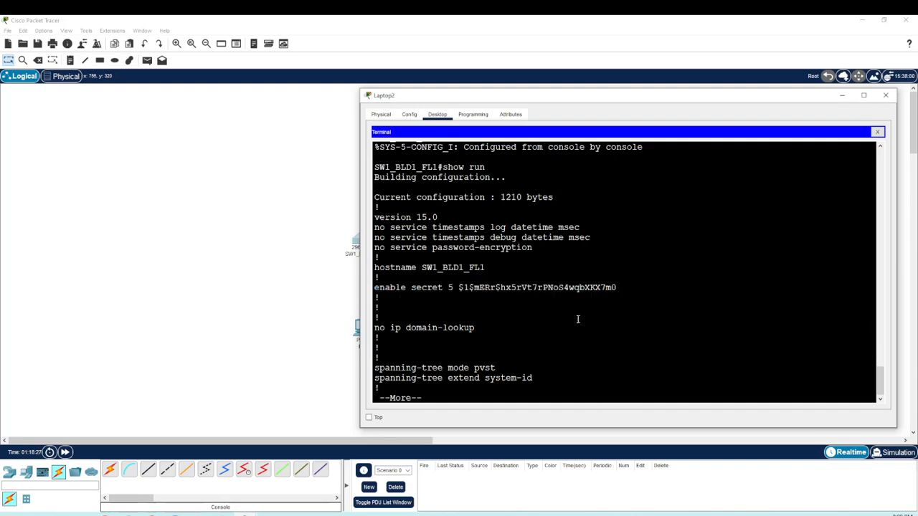
# Step: Page through the rest of the running configuration and examine the console and vty line password settings
pyautogui.press('space')
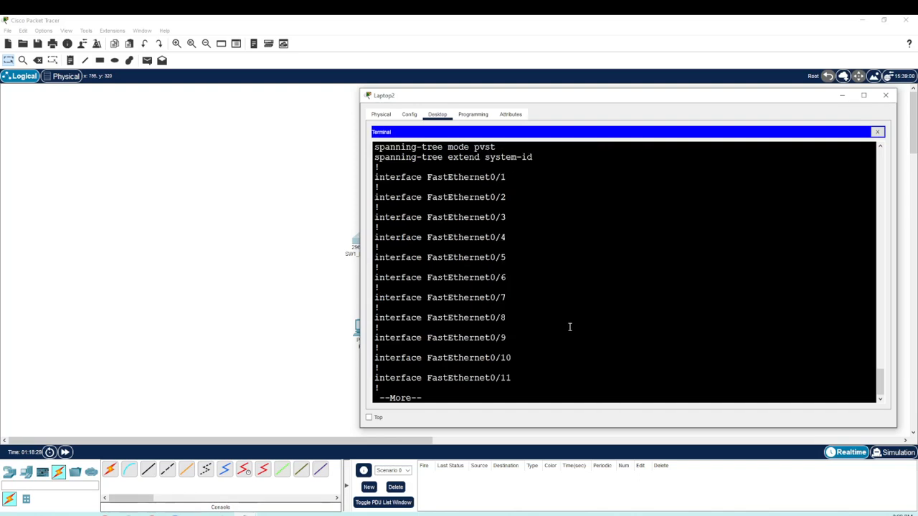
pyautogui.press('space')
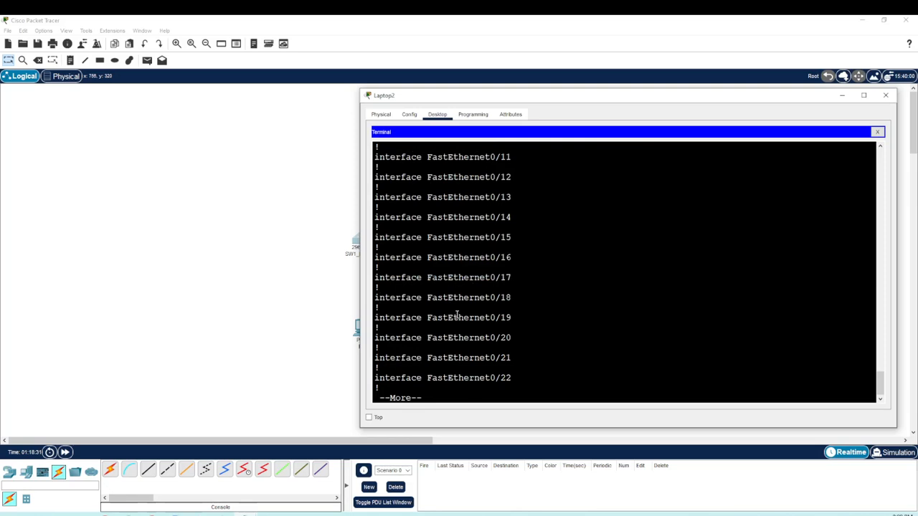
pyautogui.press('space')
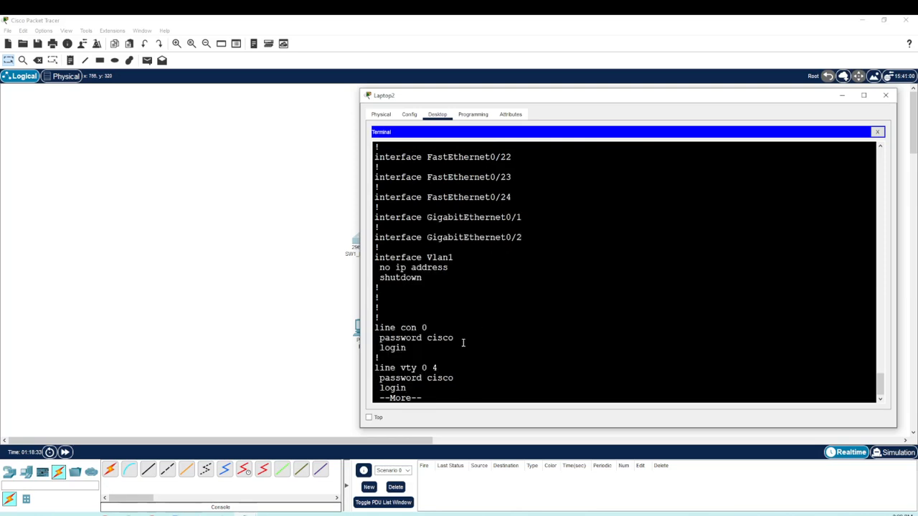
pyautogui.press('space')
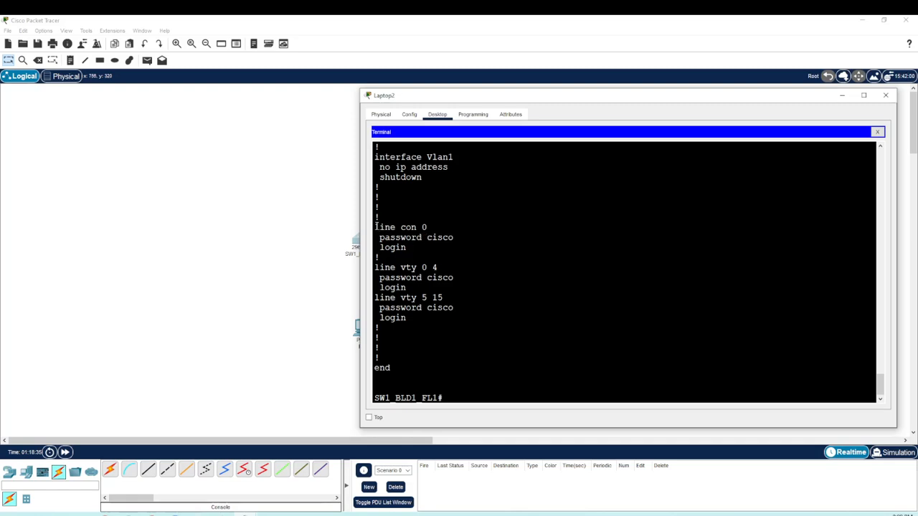
pyautogui.moveTo(376, 226); pyautogui.dragTo(428, 228)
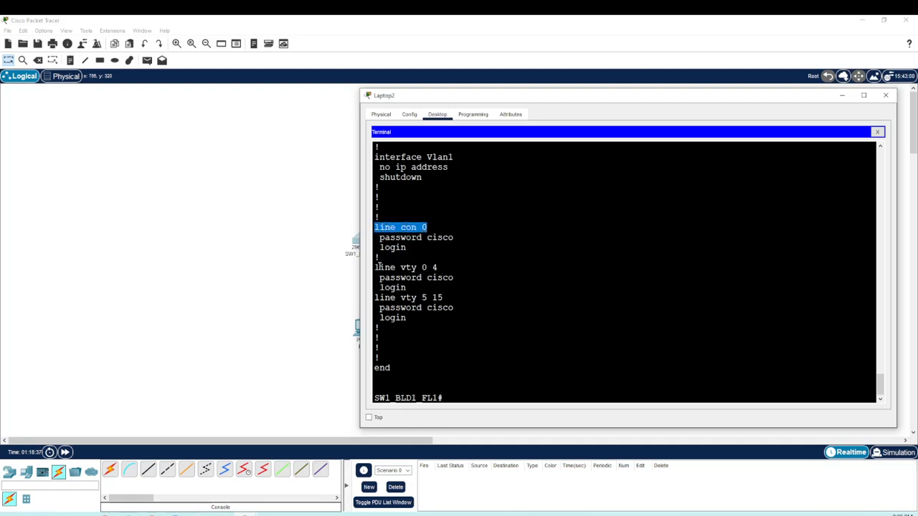
pyautogui.moveTo(378, 267); pyautogui.dragTo(464, 314)
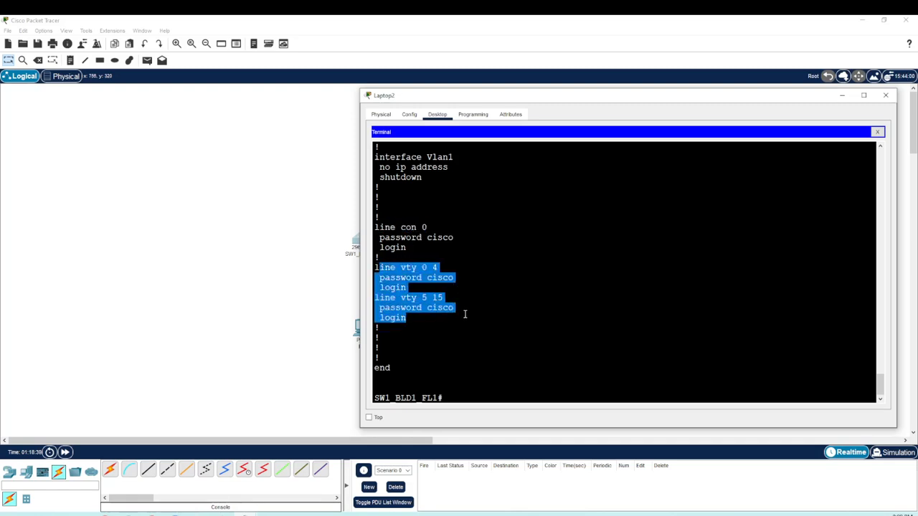
pyautogui.moveTo(427, 237); pyautogui.dragTo(455, 238)
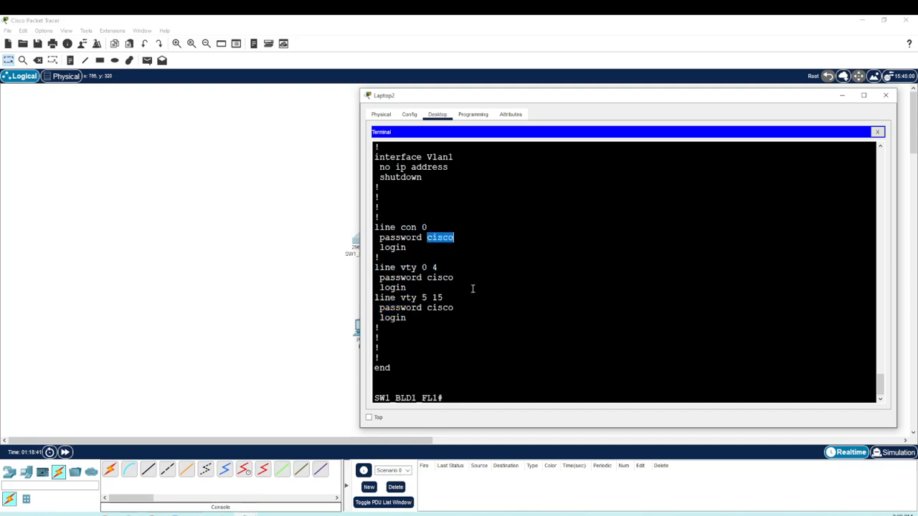
pyautogui.click(480, 357)
# Step: From global configuration mode, turn on encryption of the plain-text passwords with service password-encryption, and leave configuration mode with end
pyautogui.click(474, 395)
pyautogui.write('config t')
pyautogui.press('Return')
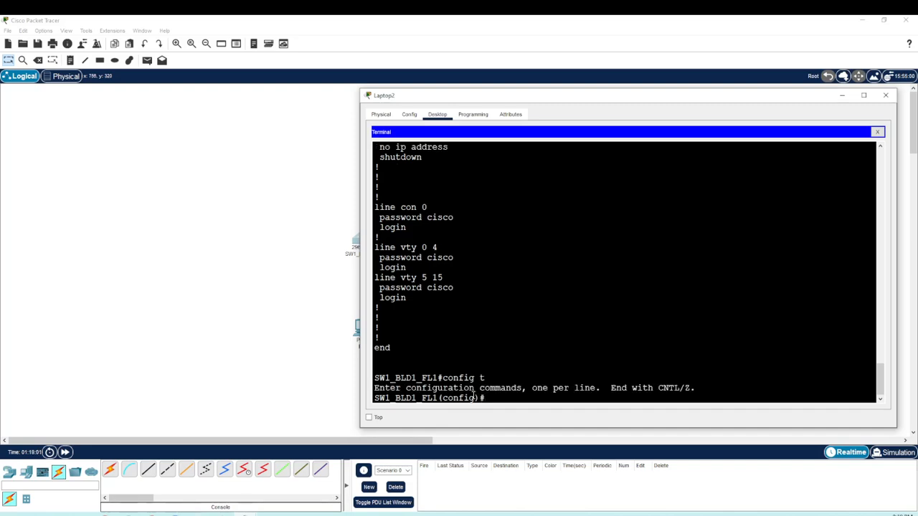
pyautogui.write('service password')
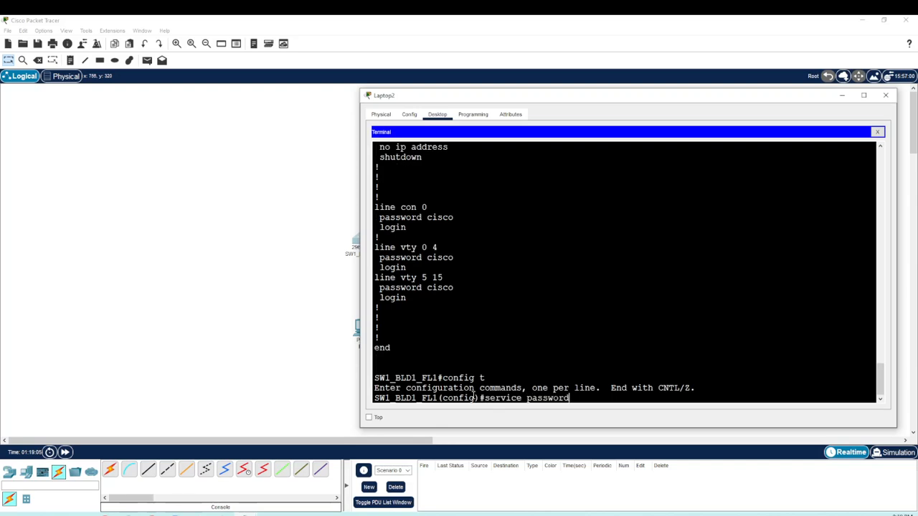
pyautogui.write('-encr')
pyautogui.press('Tab')
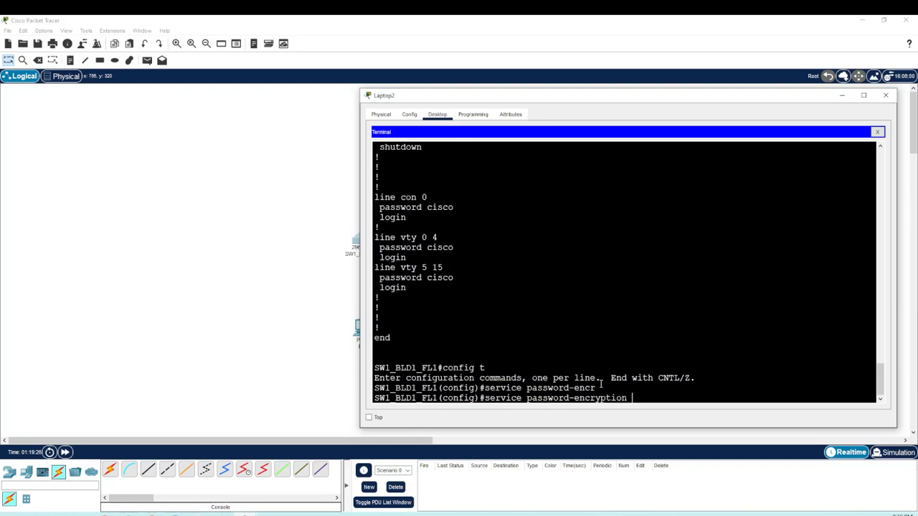
pyautogui.moveTo(628, 399); pyautogui.dragTo(523, 399)
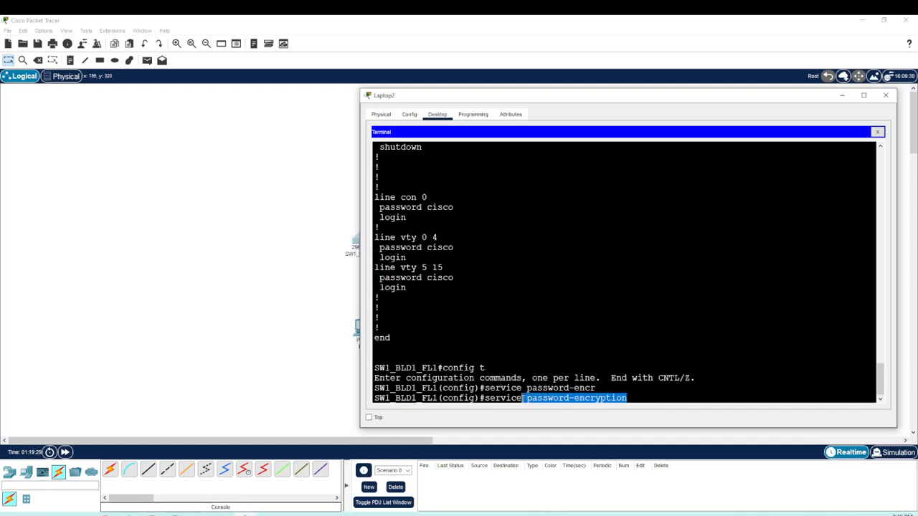
pyautogui.click(653, 394)
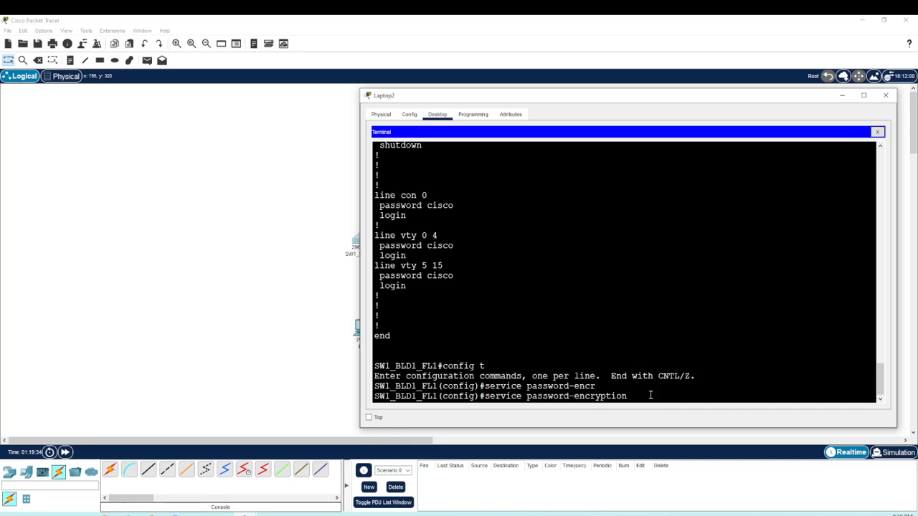
pyautogui.press('Return')
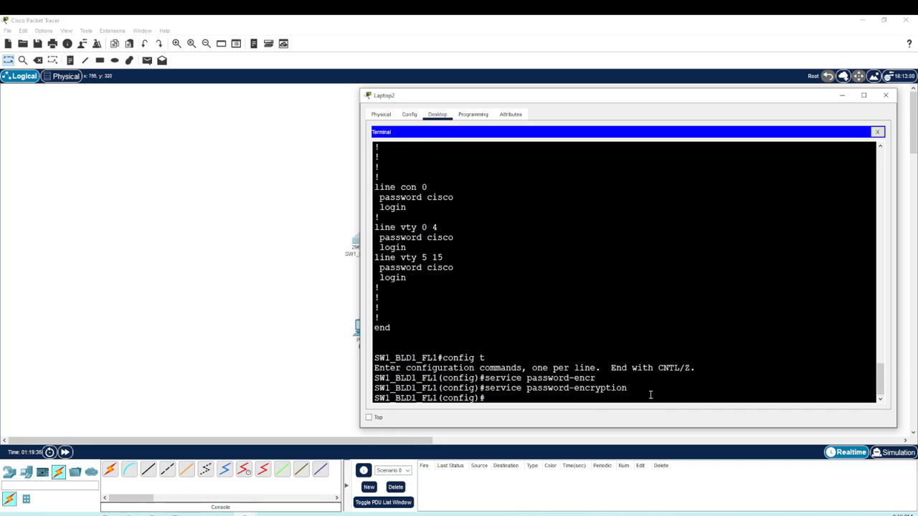
pyautogui.write('end')
pyautogui.press('Return')
# Step: Display the switch's running configuration again with show run
pyautogui.write('sdh')
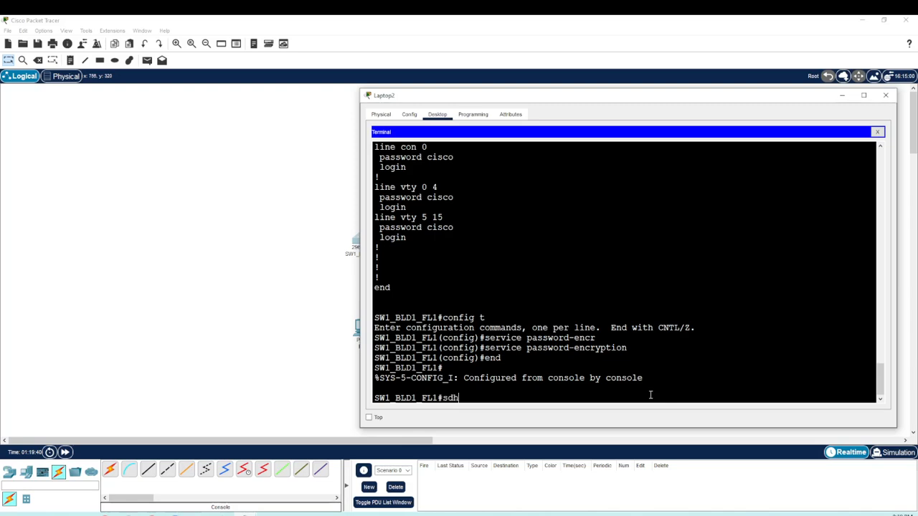
pyautogui.press('BackSpace')
pyautogui.press('BackSpace')
pyautogui.write('how t')
pyautogui.press('BackSpace')
pyautogui.write('rin')
pyautogui.press('BackSpace')
pyautogui.press('BackSpace')
pyautogui.write('un')
pyautogui.press('Return')
# Step: Page to the end of the running configuration and examine the encrypted passwords of the console and vty lines
pyautogui.press('space')
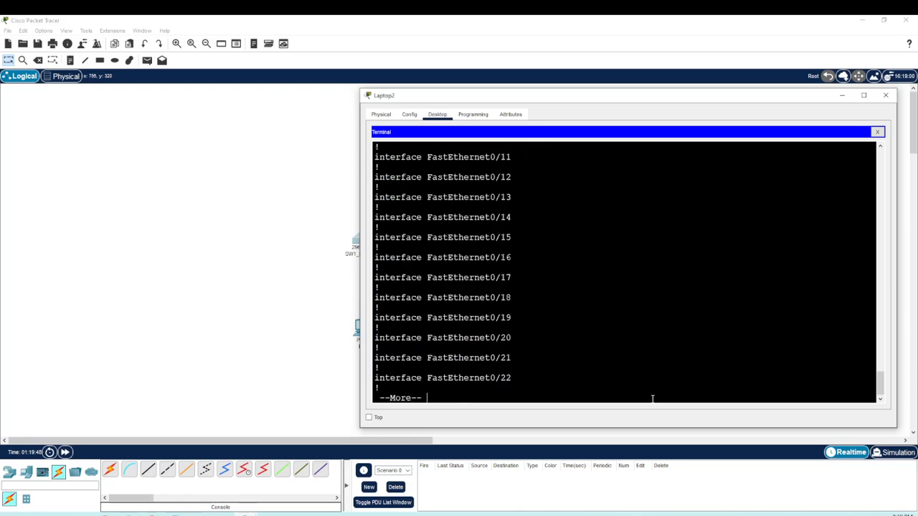
pyautogui.press('space')
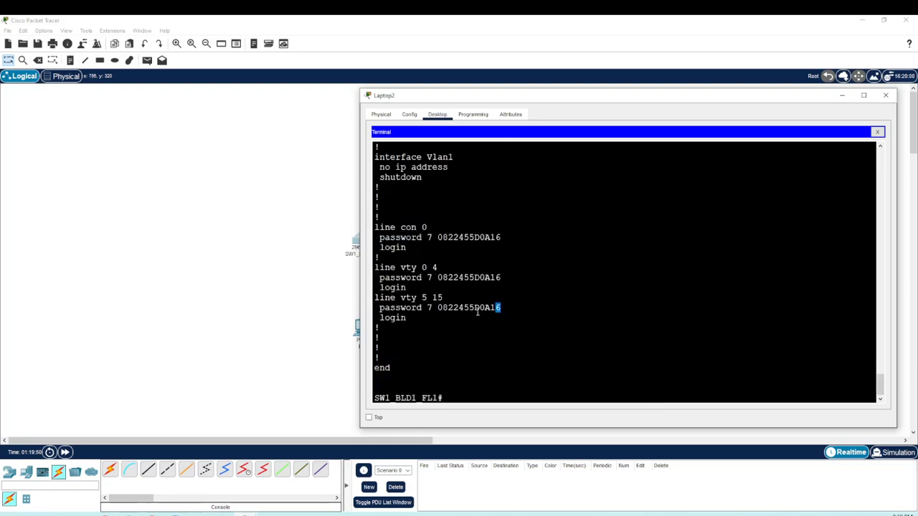
pyautogui.doubleClick(497, 307)
pyautogui.moveTo(533, 281); pyautogui.dragTo(423, 286)
pyautogui.moveTo(515, 236); pyautogui.dragTo(418, 238)
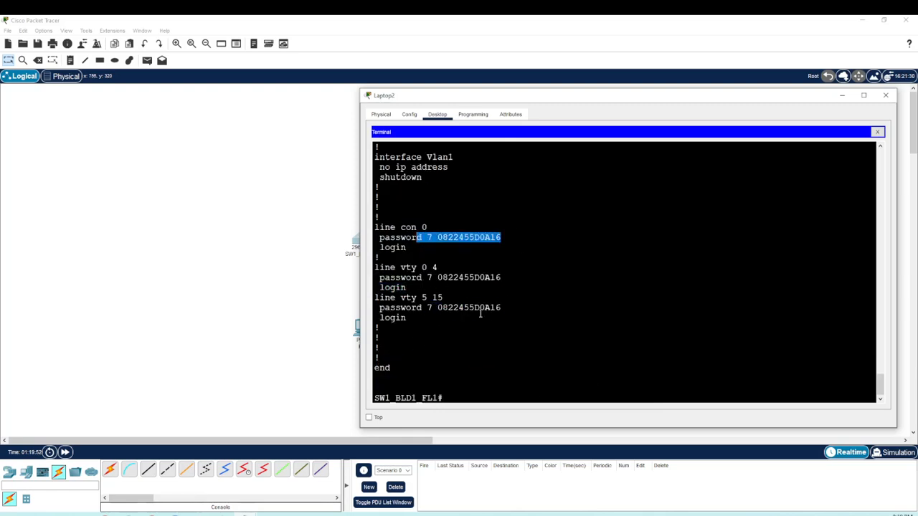
# Step: Return to the command prompt and enter global configuration mode with config t
pyautogui.click(491, 396)
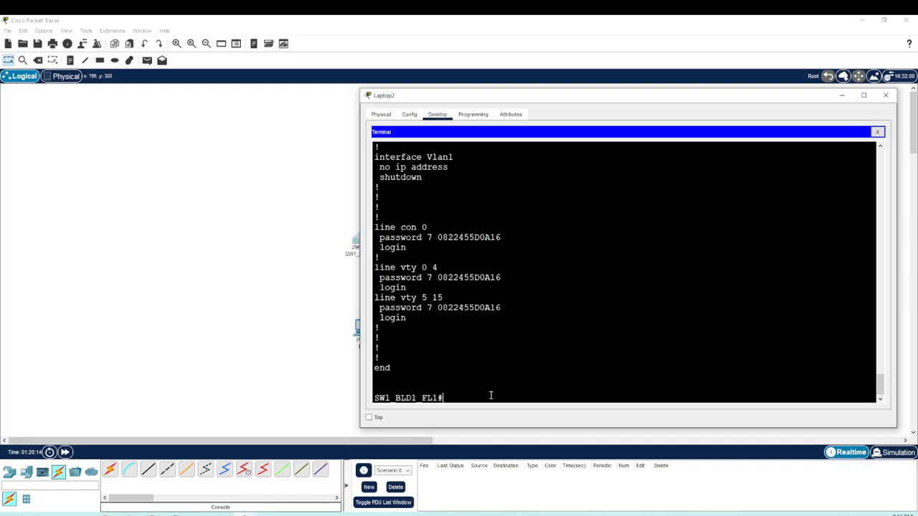
pyautogui.write('config t')
pyautogui.press('Return')
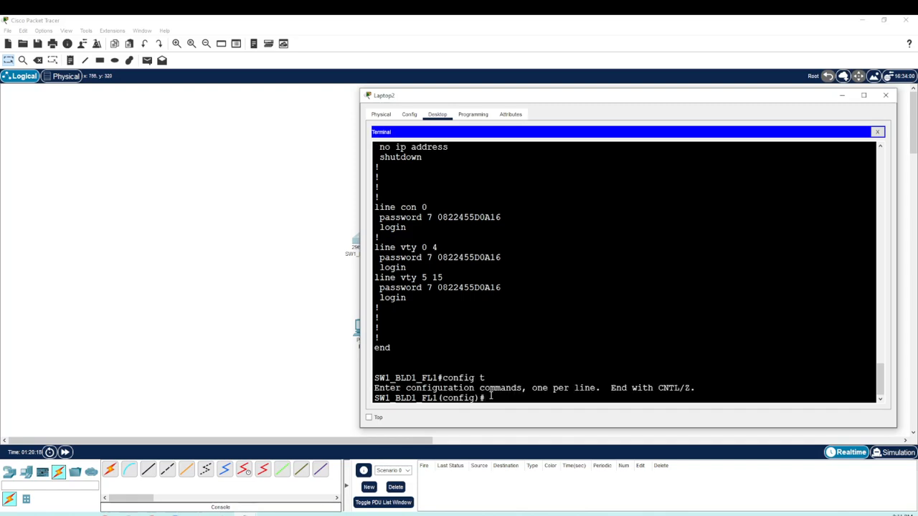
# Step: Set the message-of-the-day banner with banner motd #Do Not Access this Device without Permission!#
pyautogui.write('banner motd')
pyautogui.write('#')
pyautogui.write('Do n')
pyautogui.press('BackSpace')
pyautogui.write('Not')
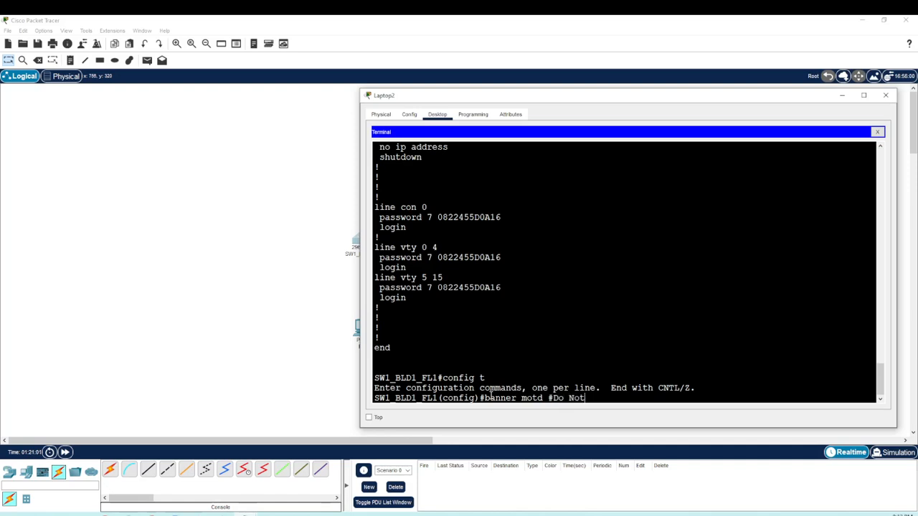
pyautogui.write(' Access this Device w')
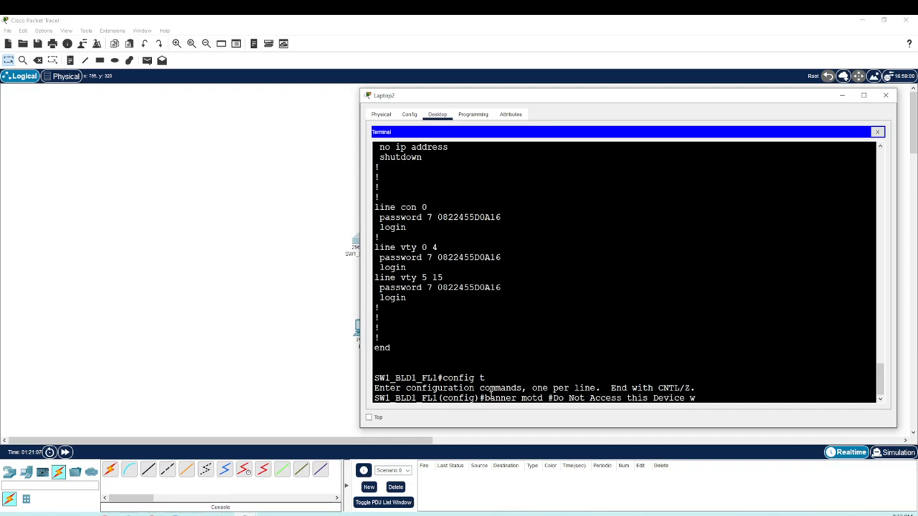
pyautogui.write('ithout Permission')
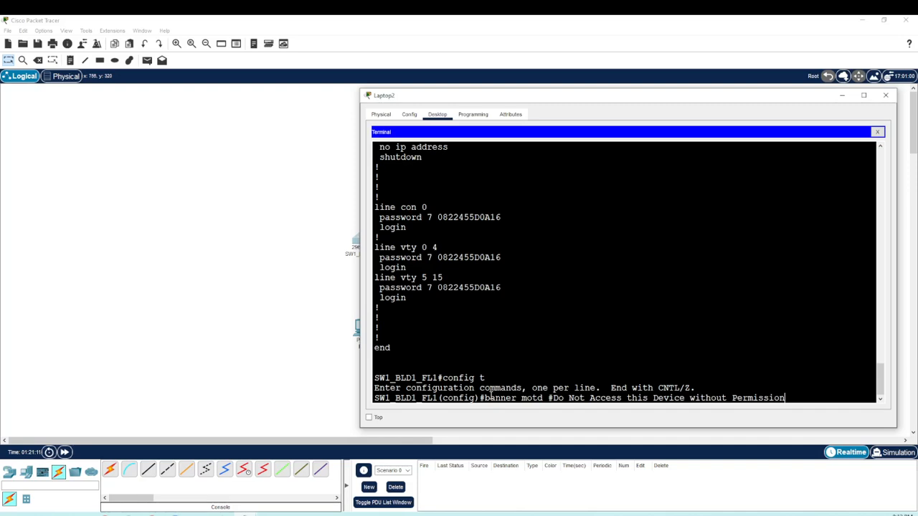
pyautogui.write('!#')
pyautogui.press('Return')
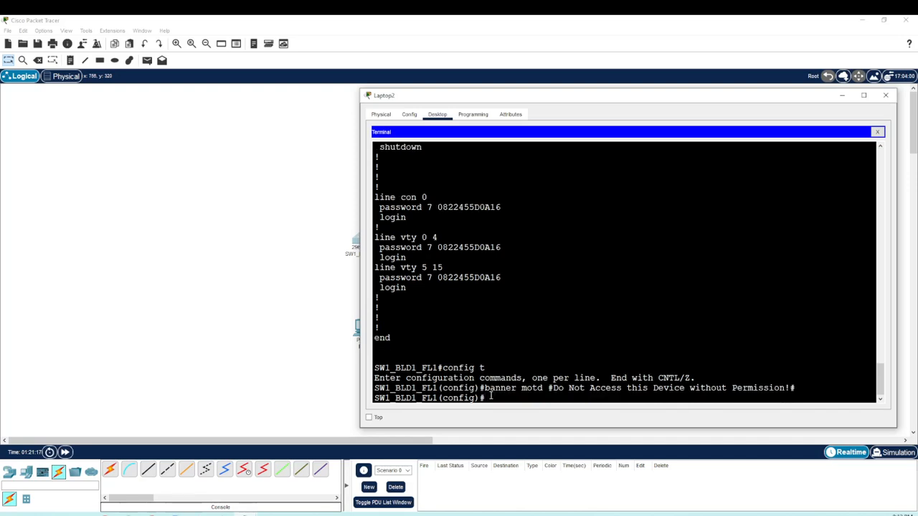
# Step: Leave configuration mode with end and log out of the console session with exit
pyautogui.write('end')
pyautogui.press('Return')
pyautogui.press('Return')
pyautogui.write('exit')
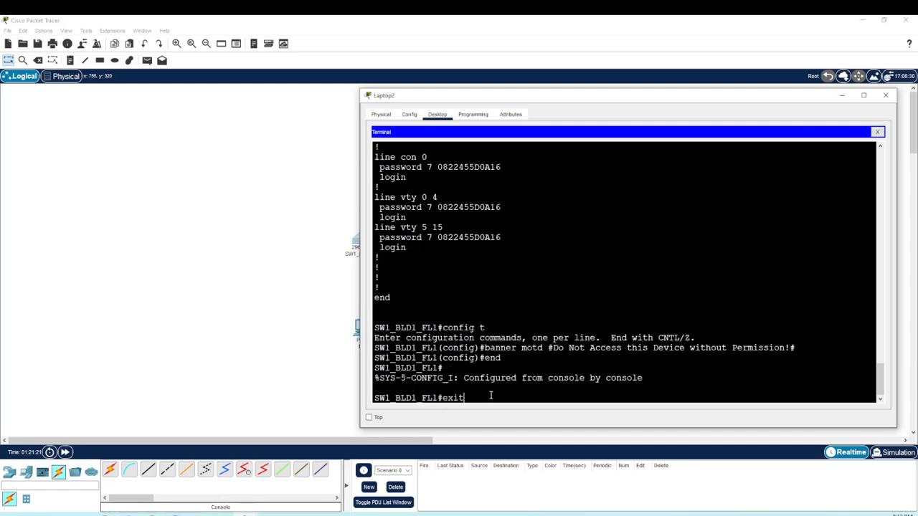
pyautogui.press('Return')
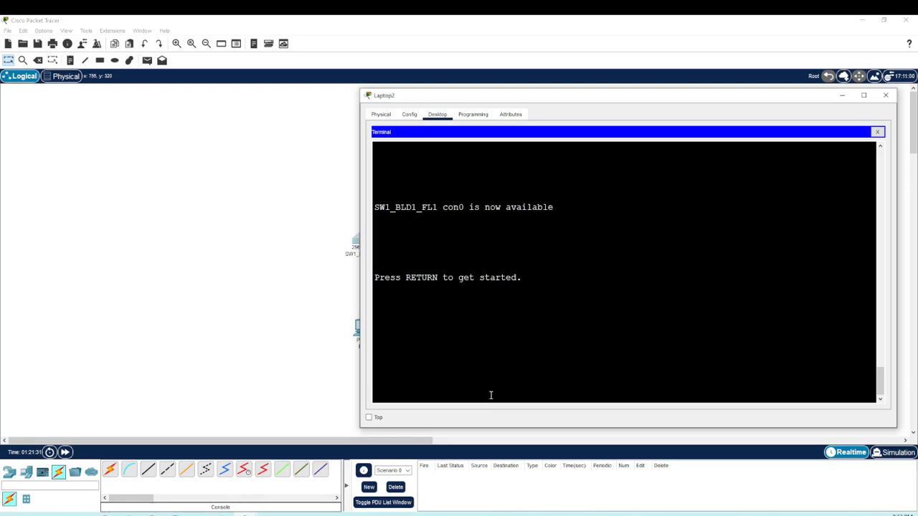
# Step: Start a new console session, check the login banner, and log in with the console password
pyautogui.press('Return')
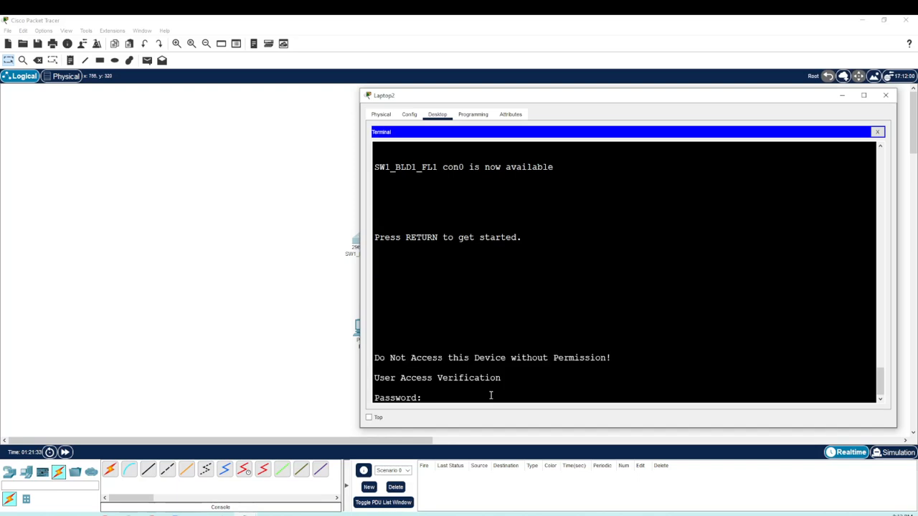
pyautogui.moveTo(627, 359); pyautogui.dragTo(370, 364)
pyautogui.click(429, 396)
pyautogui.press('Return')
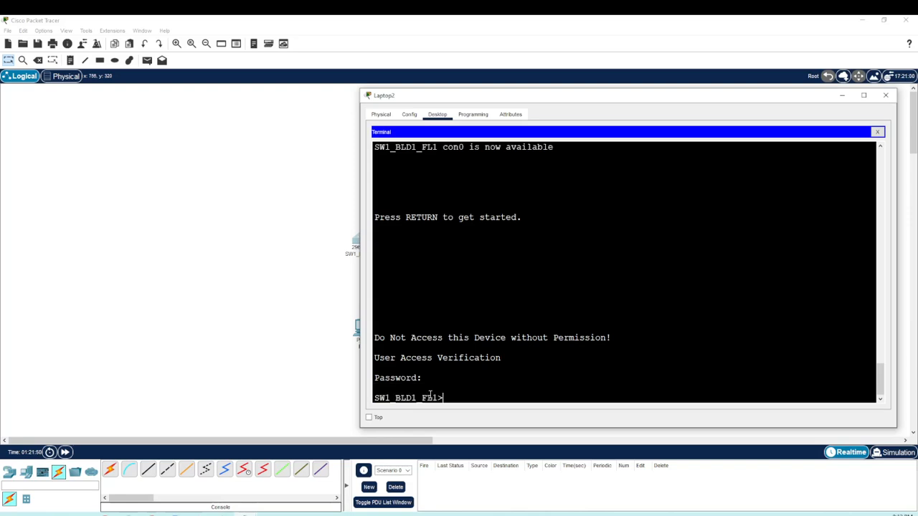
# Step: Enter privileged EXEC mode with enable and the enable secret password, and open global configuration mode with config t
pyautogui.write('enable')
pyautogui.press('Return')
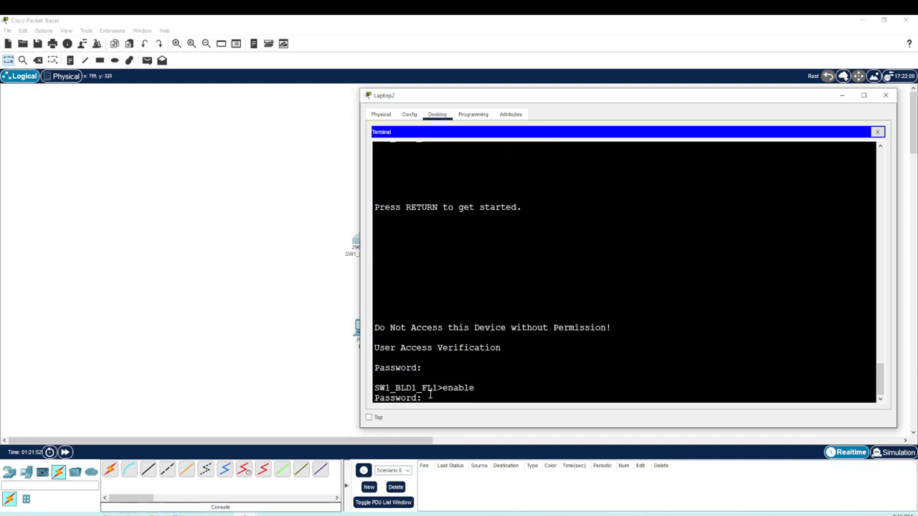
pyautogui.press('Return')
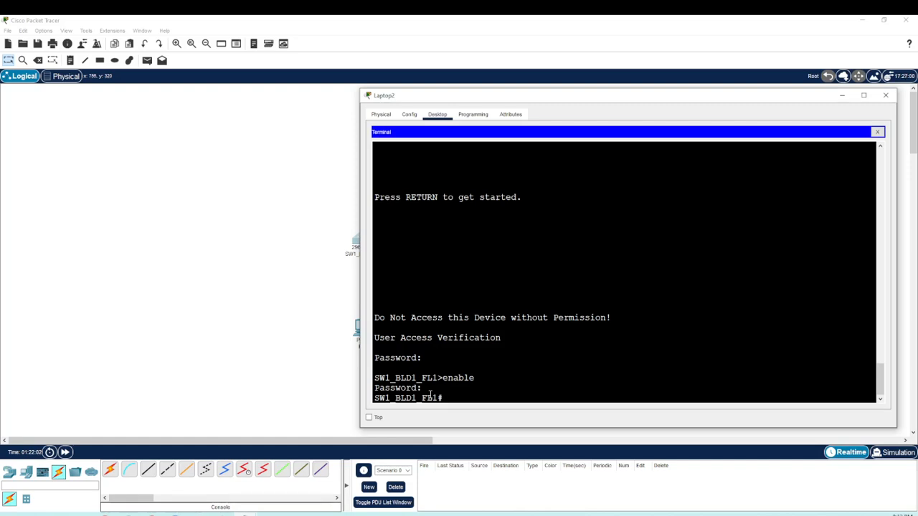
pyautogui.write('config t')
pyautogui.press('Return')
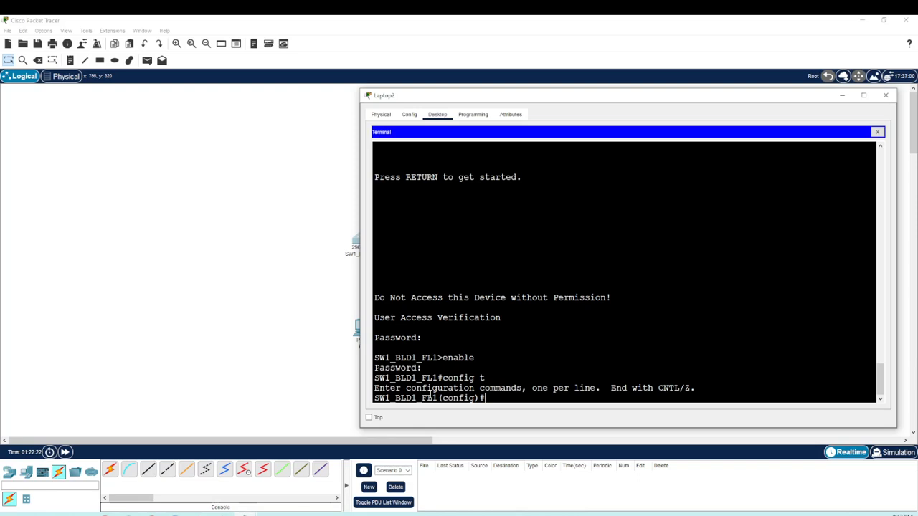
pyautogui.write('Switch = Layer 2 device')
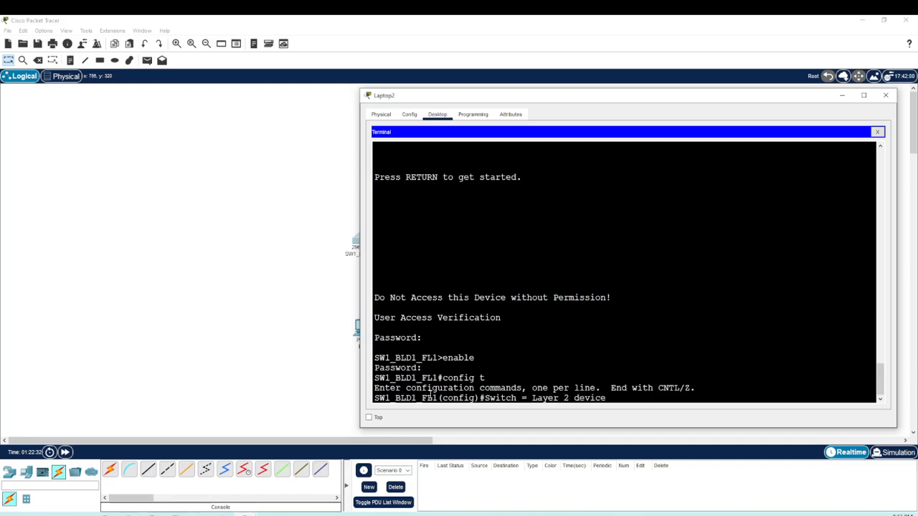
pyautogui.write(' (Only MAC Address')
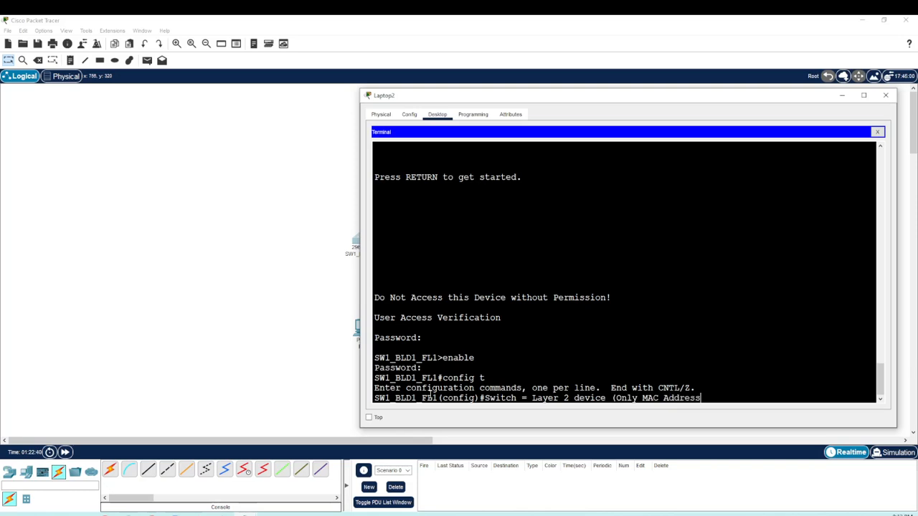
pyautogui.write(')')
pyautogui.press('BackSpace')
pyautogui.press('BackSpace')
pyautogui.press('BackSpace')
pyautogui.press('BackSpace')
pyautogui.press('BackSpace')
pyautogui.press('BackSpace')
pyautogui.press('BackSpace')
pyautogui.press('BackSpace')
pyautogui.press('BackSpace')
pyautogui.press('BackSpace')
pyautogui.press('BackSpace')
pyautogui.press('BackSpace')
pyautogui.press('BackSpace')
pyautogui.press('BackSpace')
pyautogui.press('BackSpace')
pyautogui.press('BackSpace')
pyautogui.press('BackSpace')
pyautogui.press('BackSpace')
pyautogui.press('BackSpace')
pyautogui.press('BackSpace')
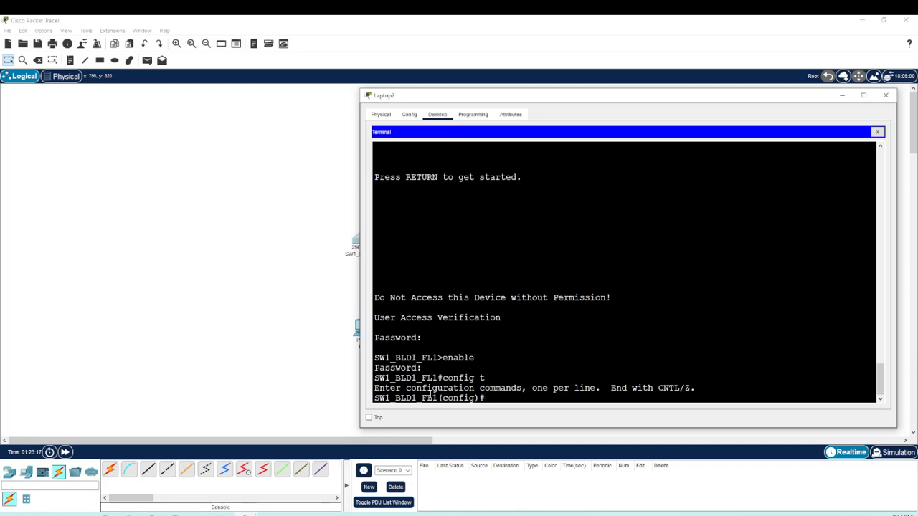
# Step: Set the switch's default gateway to 192.168.1.1 with the command ip default-gateway 192.168.1.1
pyautogui.write('ip')
pyautogui.write(' gaste')
pyautogui.press('BackSpace')
pyautogui.press('BackSpace')
pyautogui.press('BackSpace')
pyautogui.write('teway')
pyautogui.press('BackSpace')
pyautogui.press('BackSpace')
pyautogui.press('BackSpace')
pyautogui.press('BackSpace')
pyautogui.press('BackSpace')
pyautogui.press('BackSpace')
pyautogui.press('BackSpace')
pyautogui.write('defaul')
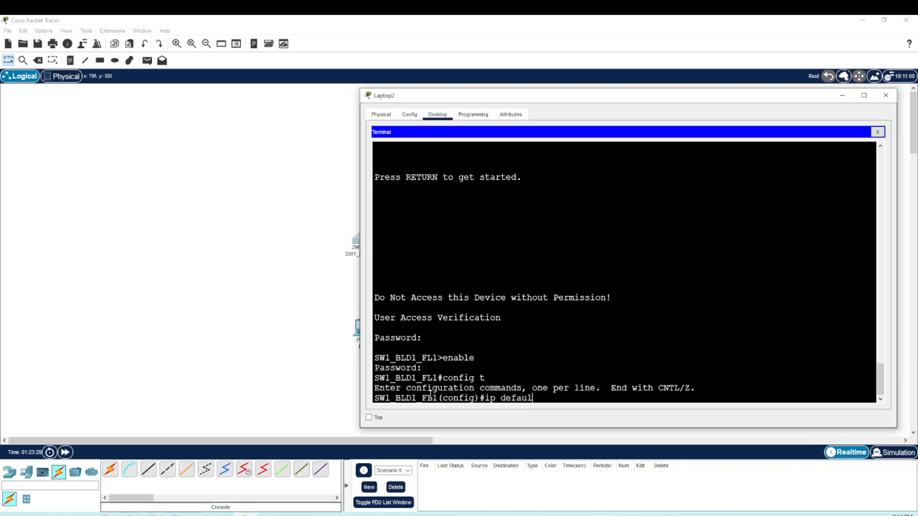
pyautogui.write('t-gateway')
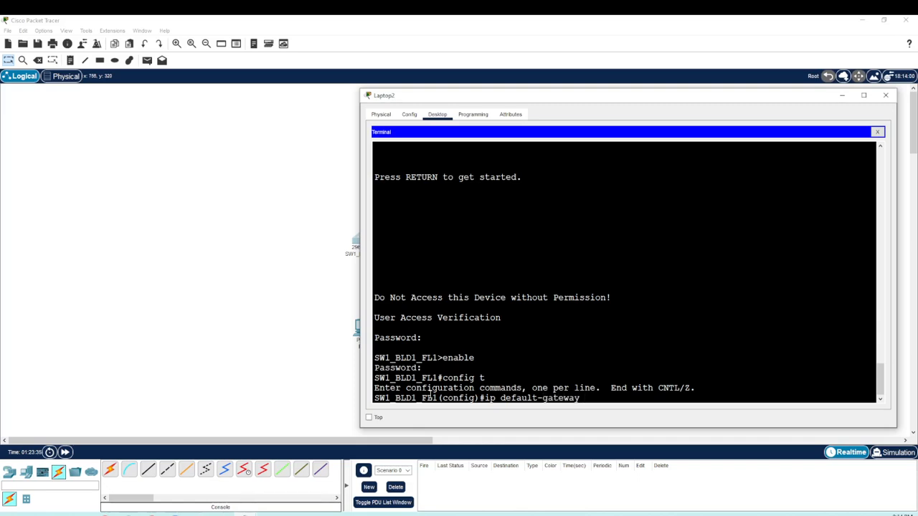
pyautogui.write(' 192.168.1.1')
pyautogui.press('Return')
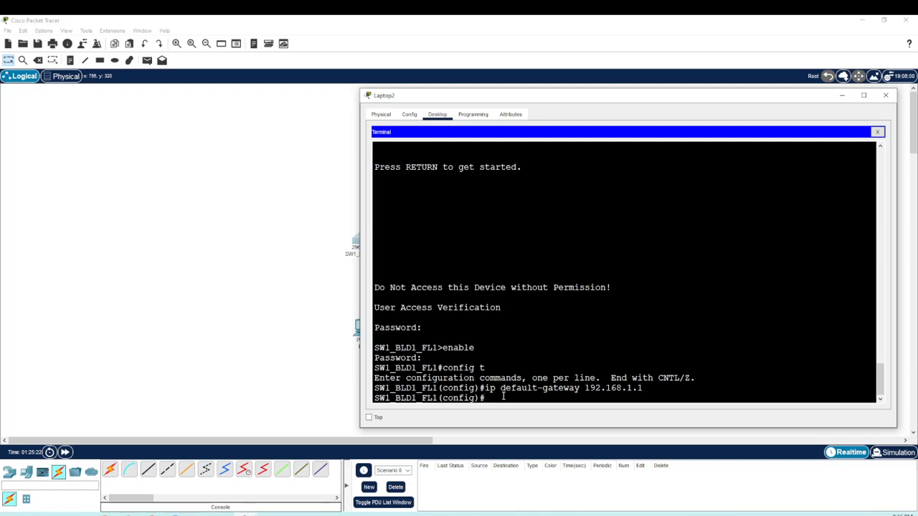
# Step: Enter interface configuration mode for VLAN 1 with the command interface vlan1 and check the config-if prompt
pyautogui.write('interface vlan1')
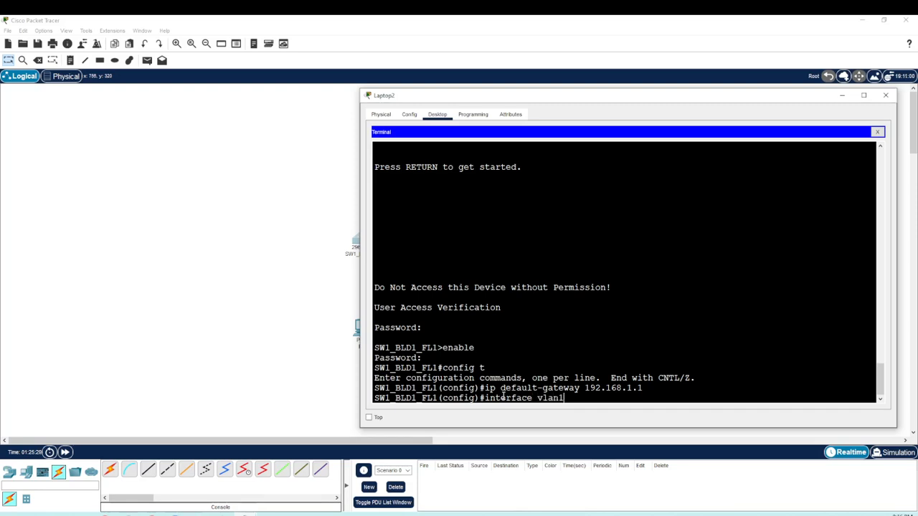
pyautogui.press('Return')
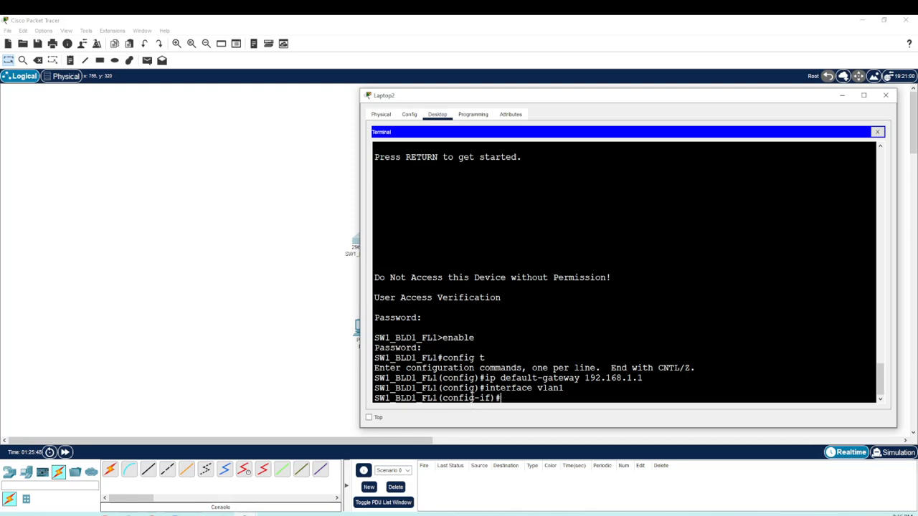
pyautogui.moveTo(441, 398); pyautogui.dragTo(491, 398)
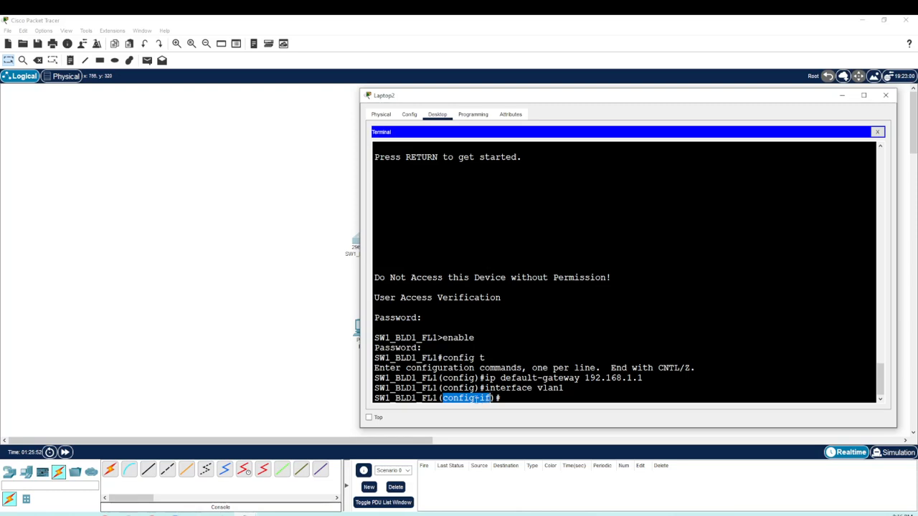
pyautogui.moveTo(479, 398); pyautogui.dragTo(492, 398)
pyautogui.click(507, 398)
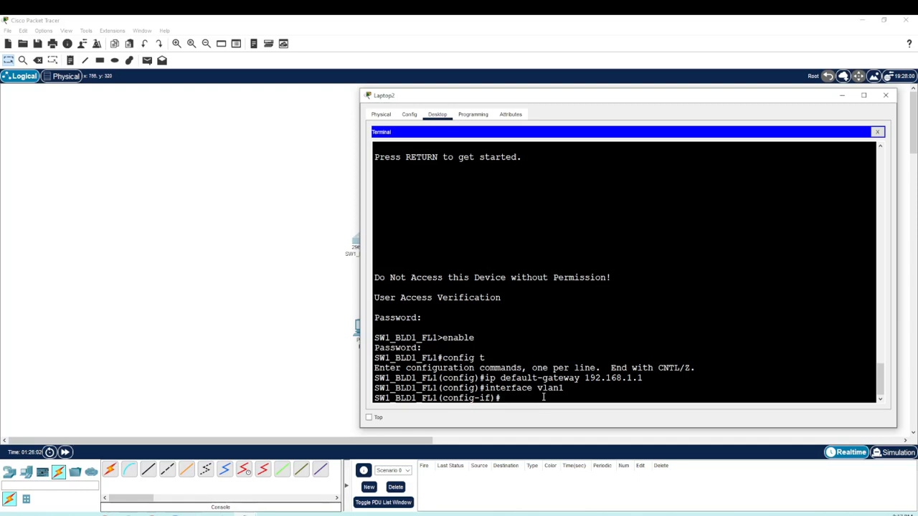
# Step: Assign the VLAN 1 interface its address with the command ip address 192.168.1.100 255.255.255.0
pyautogui.write('ip address 192.168.1.100')
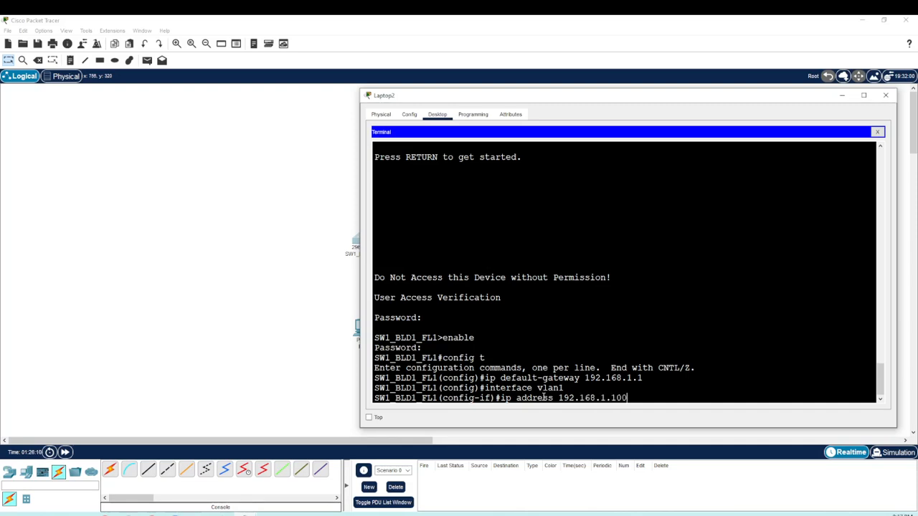
pyautogui.write(' 255.255.255.0')
pyautogui.press('Return')
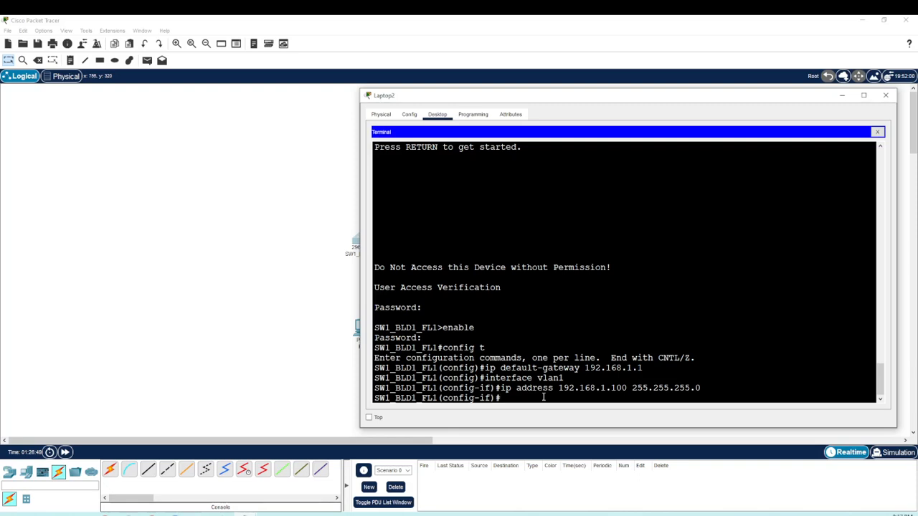
# Step: Give the VLAN 1 interface a description with the command description Switch1 Vlan1
pyautogui.write('description')
pyautogui.write('Switch')
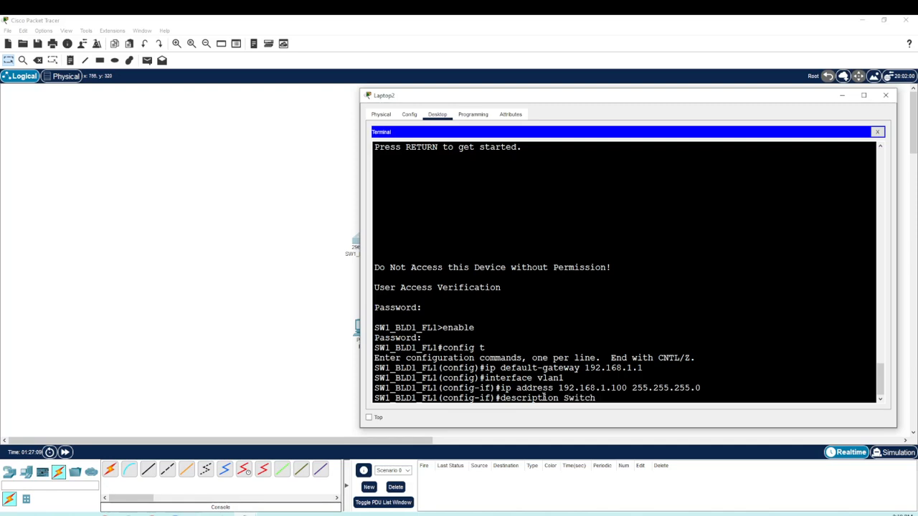
pyautogui.write('Vlan1')
pyautogui.press('Return')
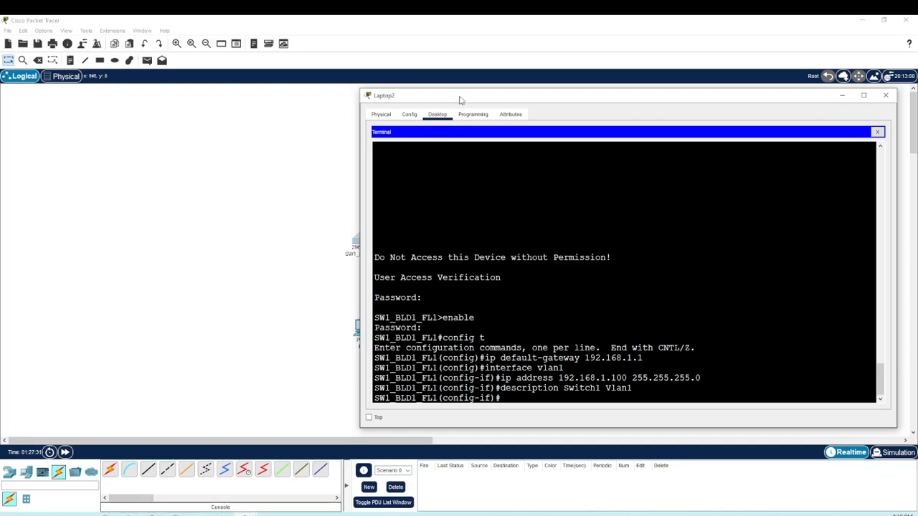
# Step: Reconnect the switch end of PC2's cable to FastEthernet0/2 and bring the laptop's terminal back into view
pyautogui.moveTo(459, 96); pyautogui.dragTo(512, 101)
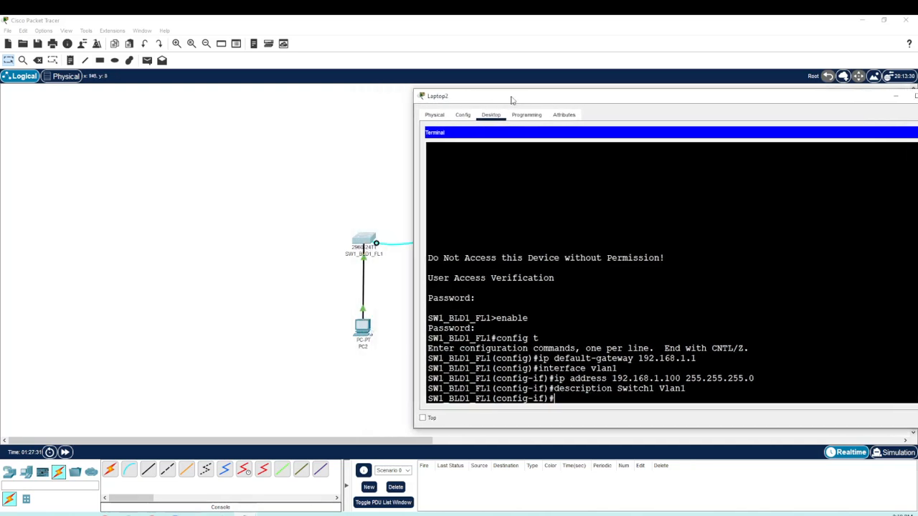
pyautogui.click(365, 263)
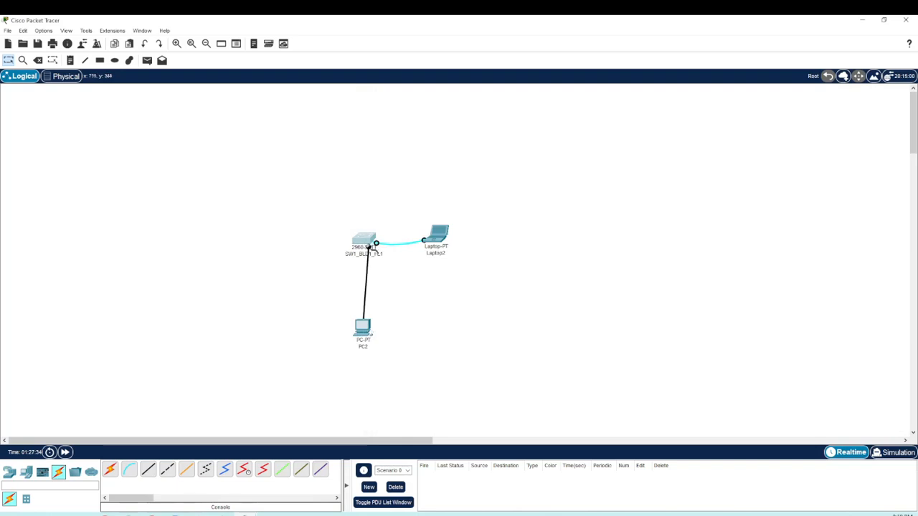
pyautogui.click(370, 243)
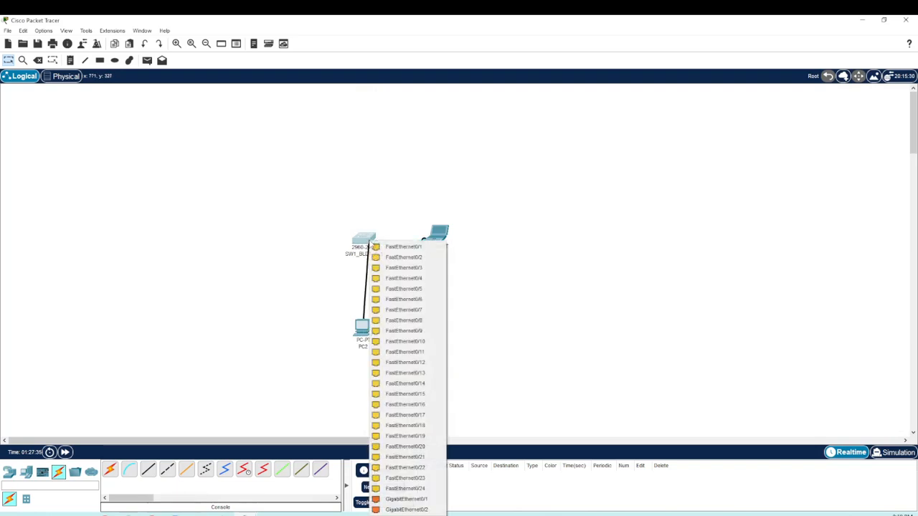
pyautogui.click(402, 257)
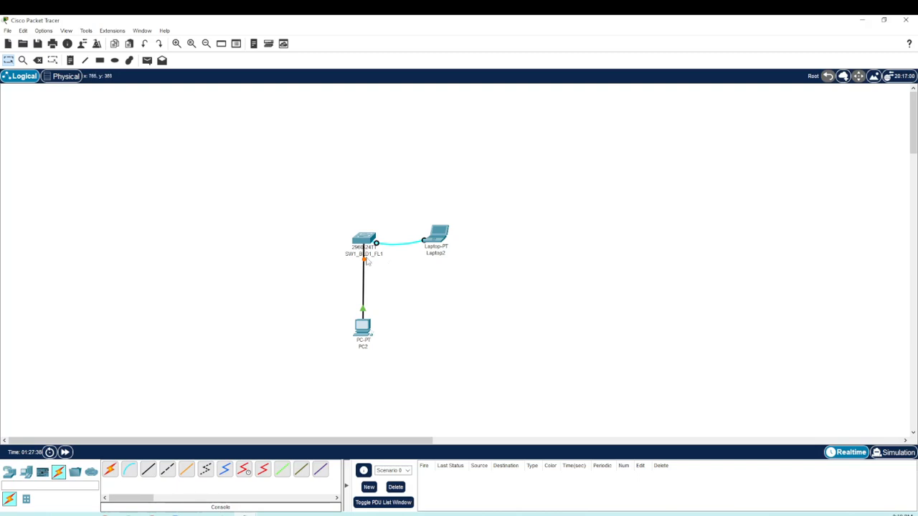
pyautogui.moveTo(191, 511)
pyautogui.click(290, 496)
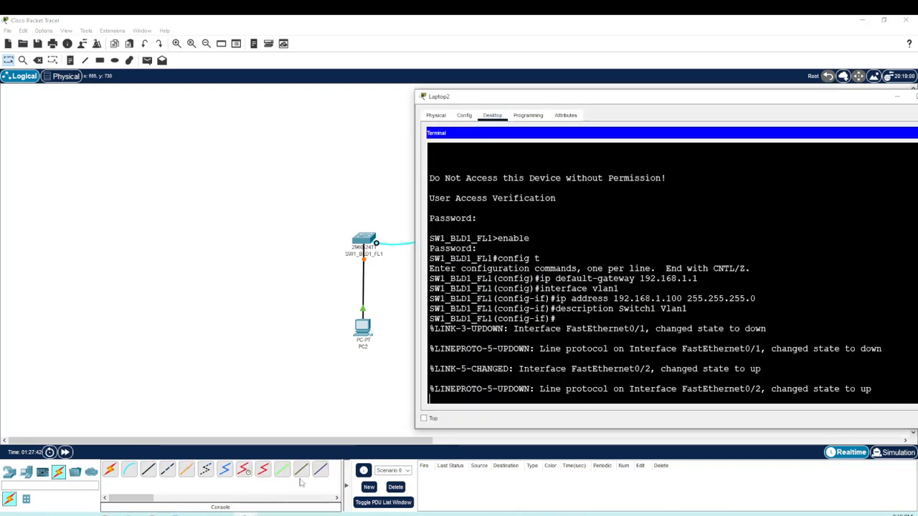
pyautogui.moveTo(630, 100); pyautogui.dragTo(568, 92)
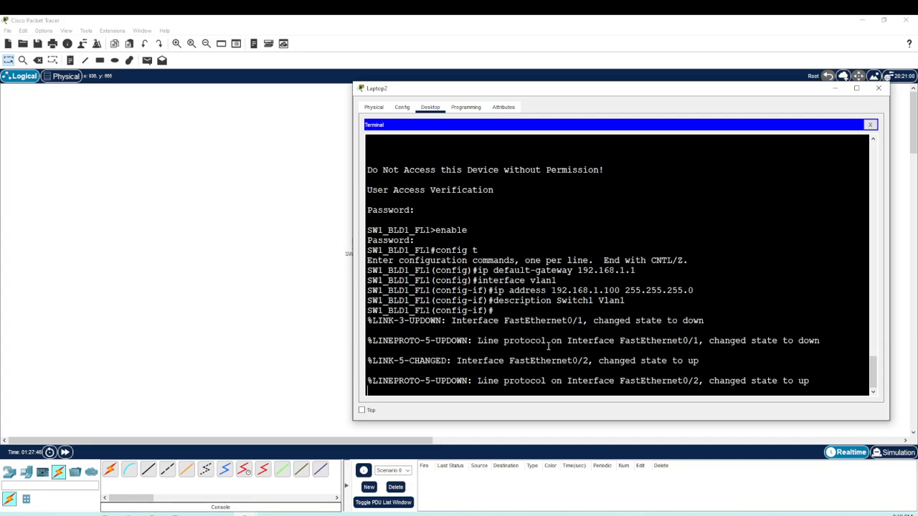
# Step: Look through the previously entered commands in the terminal history and return to an empty config-if prompt
pyautogui.press('Up')
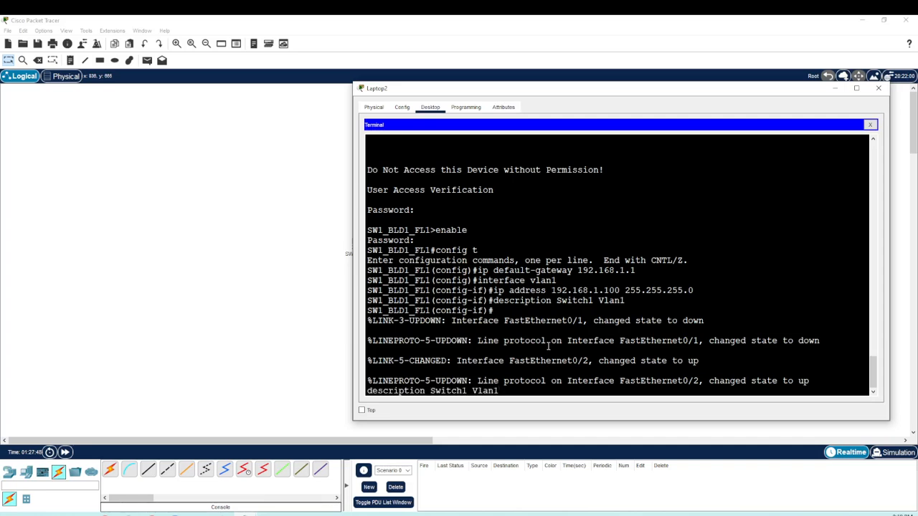
pyautogui.press('Up')
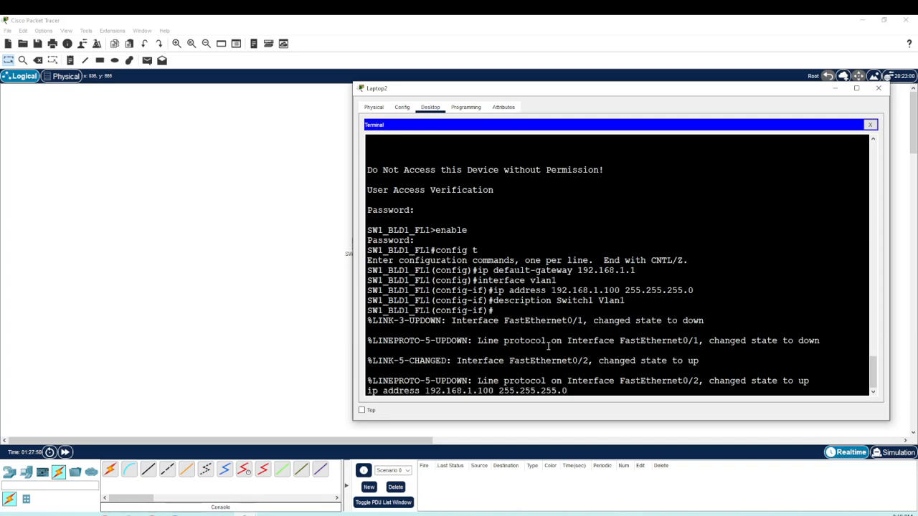
pyautogui.press('Up')
pyautogui.press('Up')
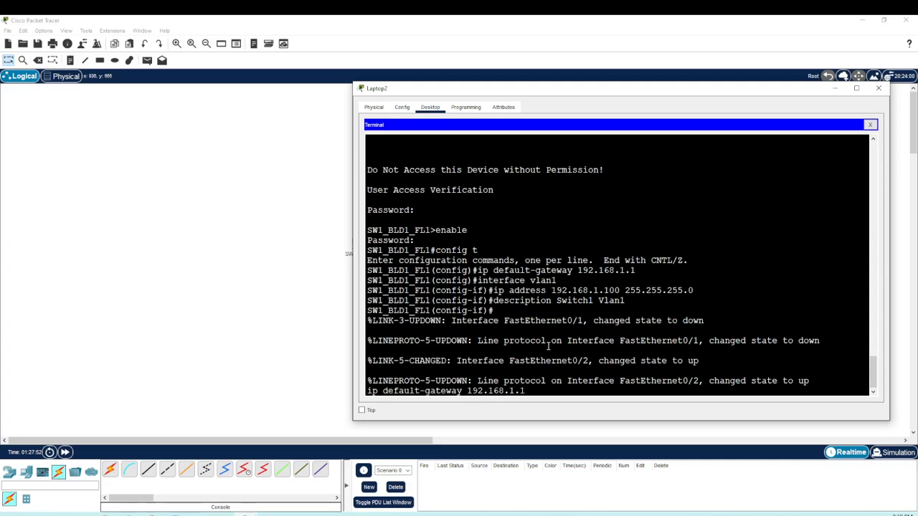
pyautogui.press('Down')
pyautogui.press('Down')
pyautogui.press('Down')
pyautogui.press('Down')
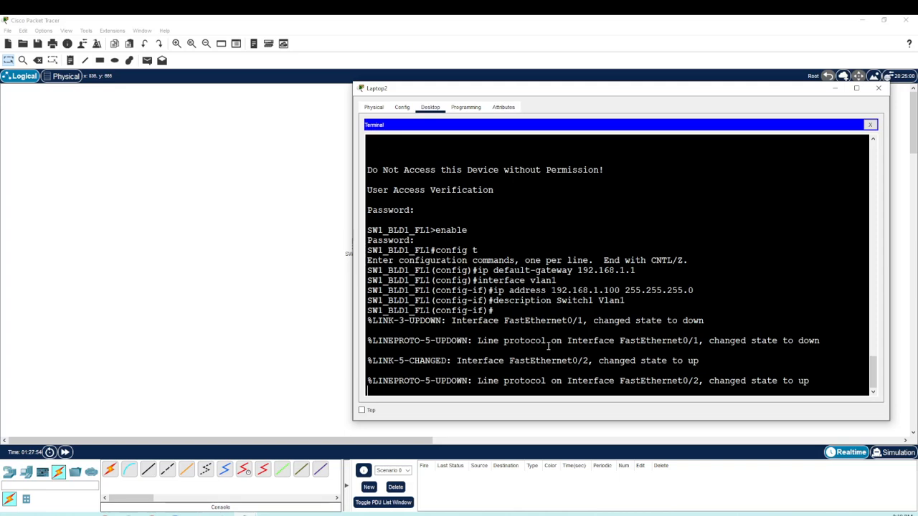
pyautogui.press('Return')
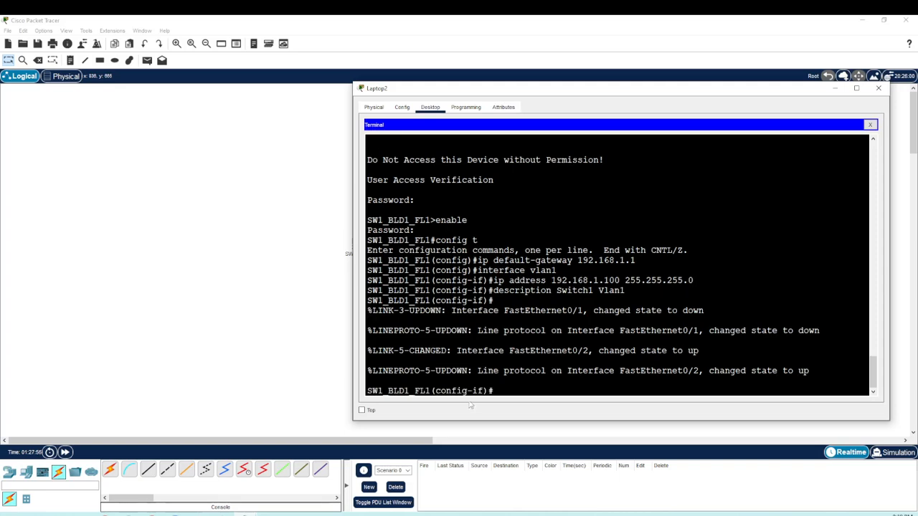
# Step: Examine the link and line protocol status messages for FastEthernet0/1 and FastEthernet0/2 in the terminal
pyautogui.moveTo(436, 391); pyautogui.dragTo(485, 391)
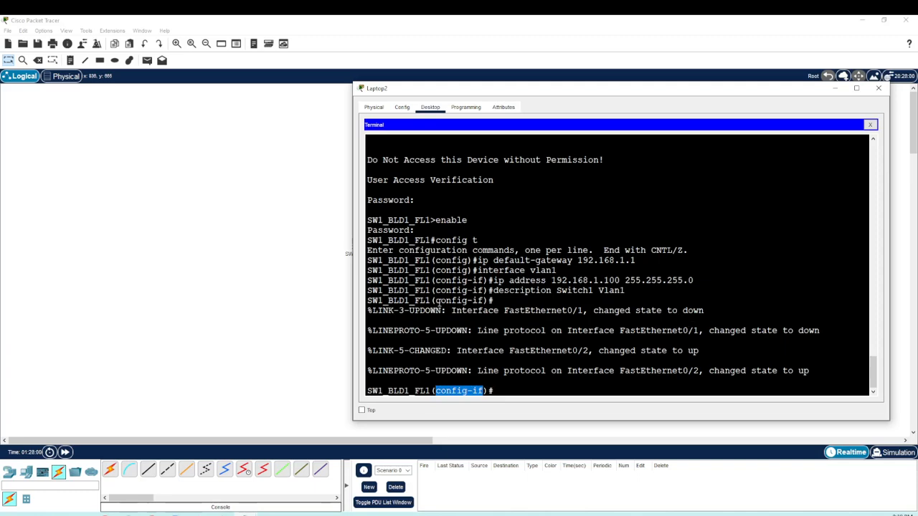
pyautogui.moveTo(372, 311); pyautogui.dragTo(823, 368)
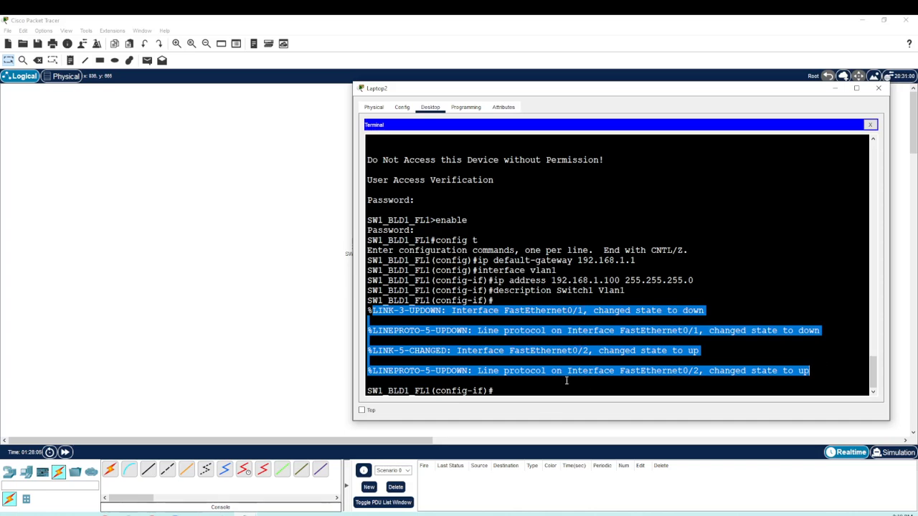
pyautogui.click(673, 310)
pyautogui.moveTo(656, 310); pyautogui.dragTo(708, 311)
pyautogui.moveTo(640, 351); pyautogui.dragTo(700, 351)
pyautogui.click(553, 391)
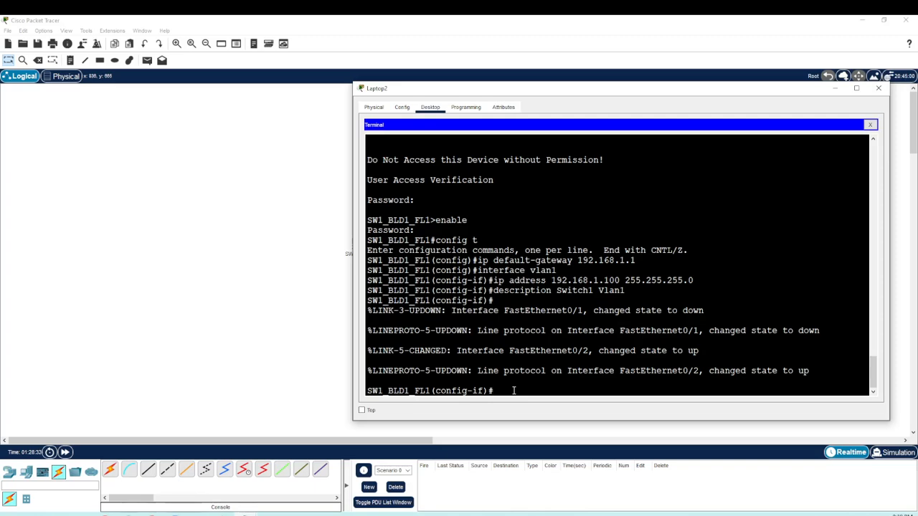
# Step: Activate the VLAN 1 interface with no shutdown, check its status message, and bring back the prompt
pyautogui.write('shutdon')
pyautogui.press('BackSpace')
pyautogui.write('wn')
pyautogui.press('Home')
pyautogui.write('no')
pyautogui.press('Return')
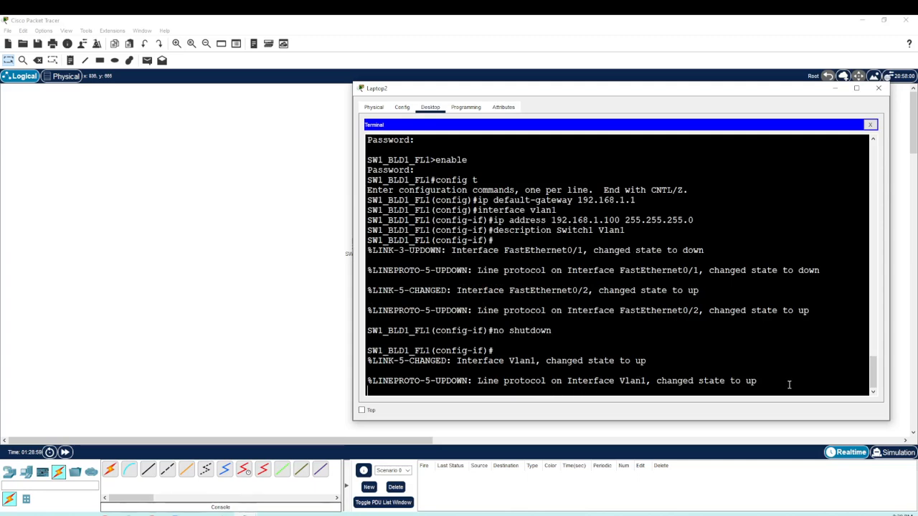
pyautogui.moveTo(789, 381); pyautogui.dragTo(705, 382)
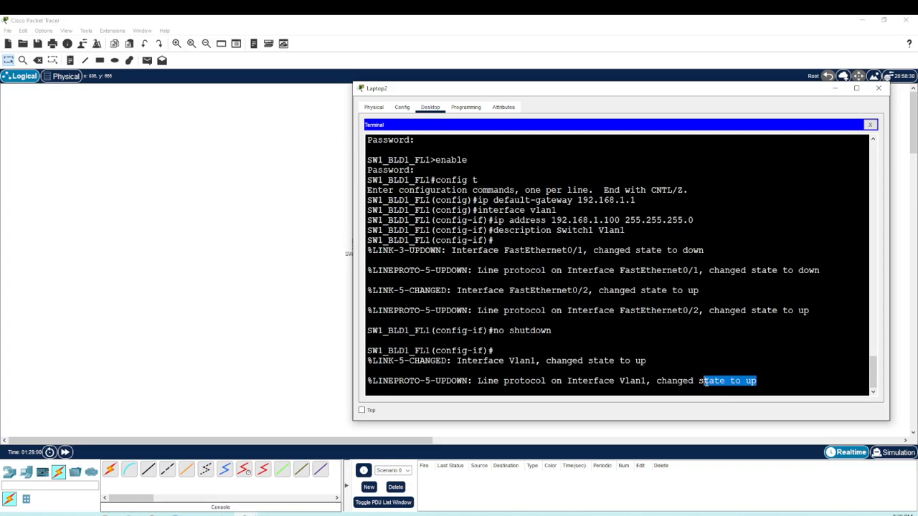
pyautogui.click(800, 378)
pyautogui.press('Return')
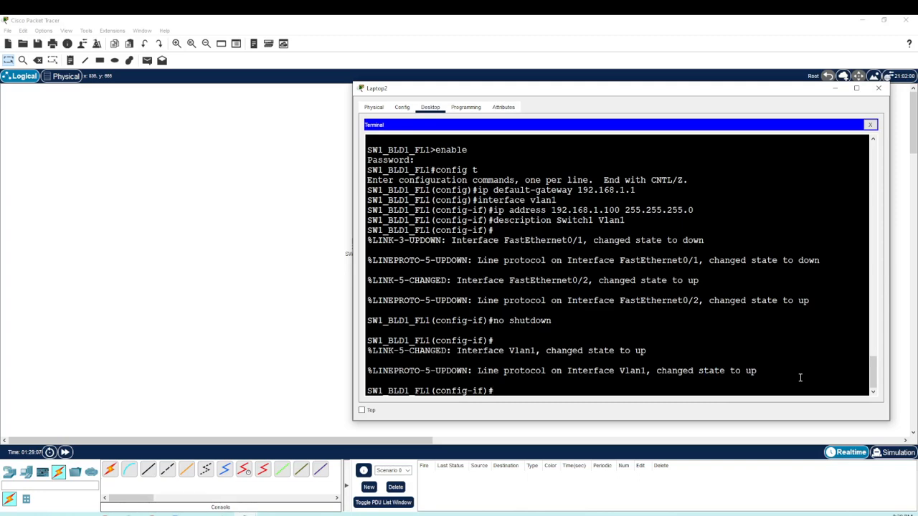
# Step: Switch directly from the VLAN 1 interface to FastEthernet0/1 configuration with the command interface fa0/1
pyautogui.write('interface fa')
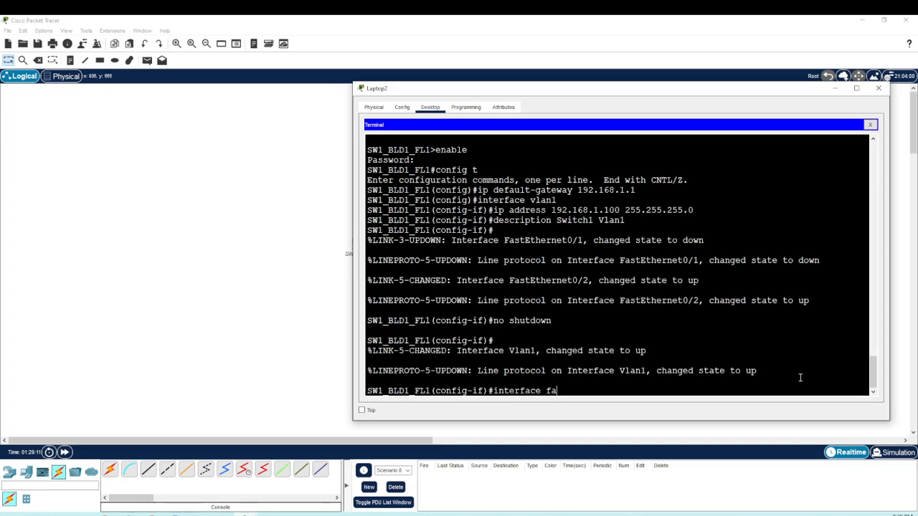
pyautogui.write('0/1')
pyautogui.press('Return')
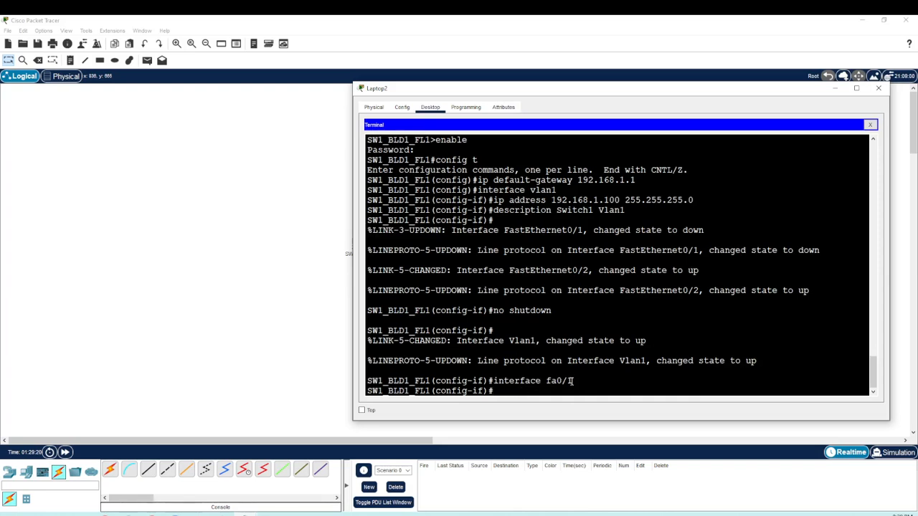
pyautogui.moveTo(572, 381); pyautogui.dragTo(546, 381)
pyautogui.moveTo(436, 391); pyautogui.dragTo(578, 383)
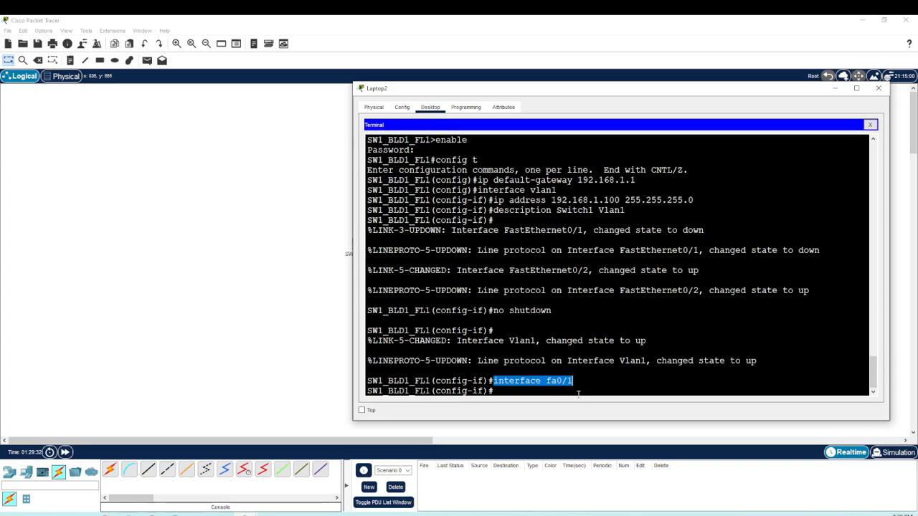
pyautogui.click(575, 391)
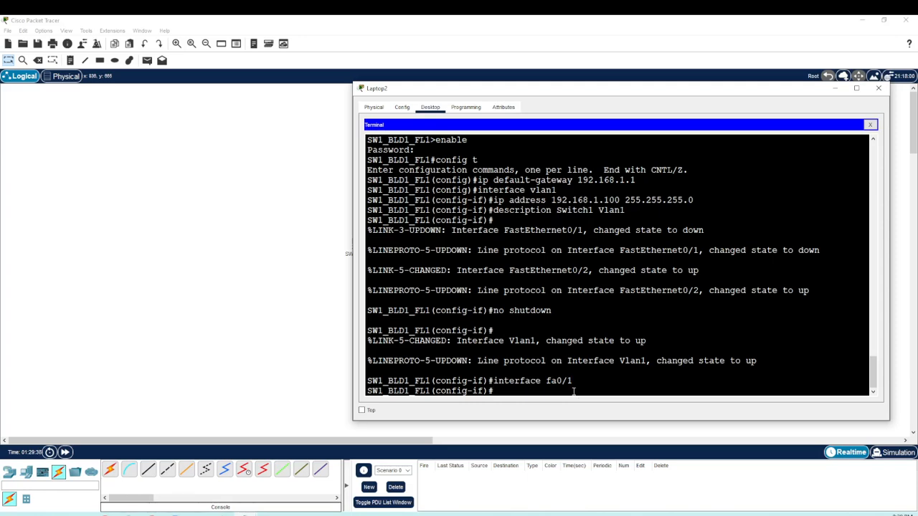
# Step: Leave interface configuration with exit and enter it again from global configuration mode with interface fa0/1
pyautogui.write('exit')
pyautogui.press('Return')
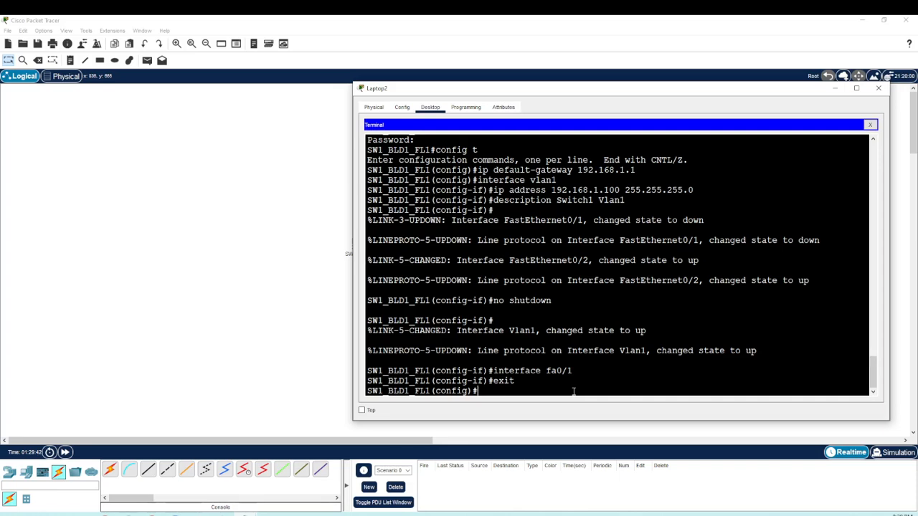
pyautogui.write('interface fa0/1')
pyautogui.press('Return')
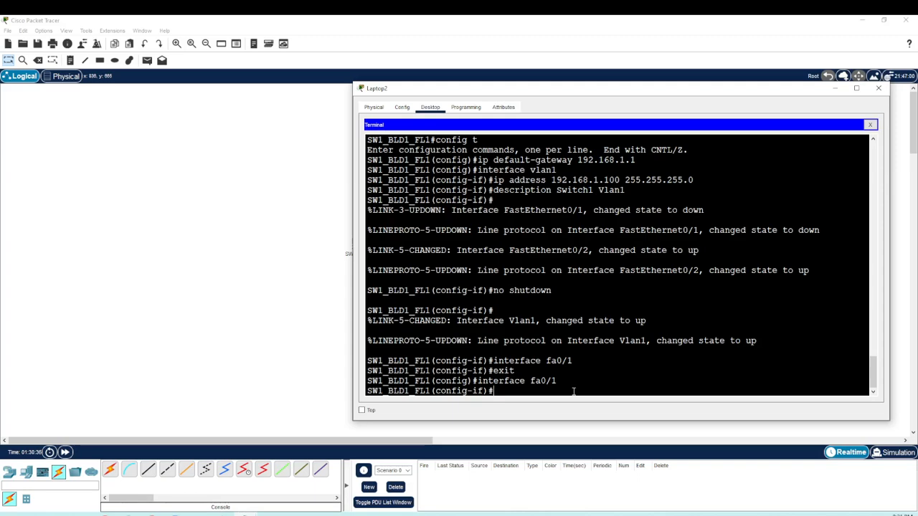
# Step: Return to global configuration mode with exit and review the earlier interface fa0/1 command
pyautogui.write('exit')
pyautogui.press('Return')
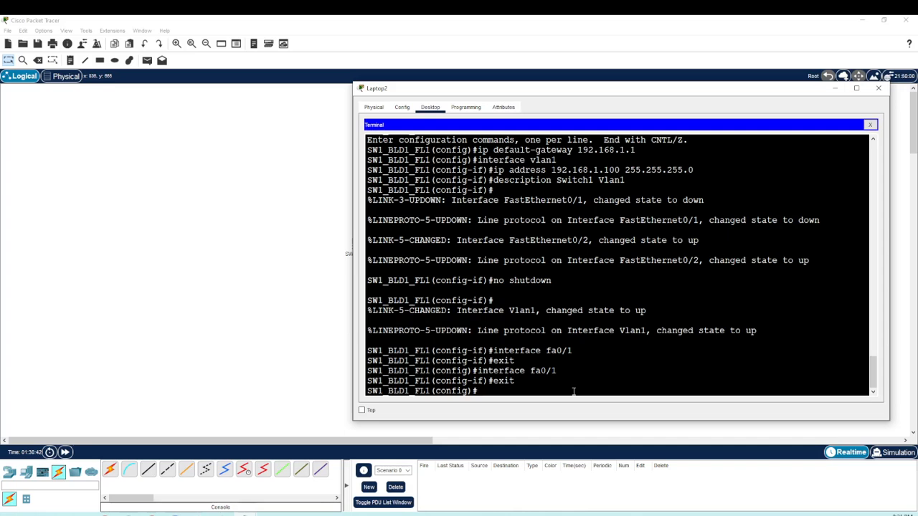
pyautogui.moveTo(399, 90); pyautogui.dragTo(419, 86)
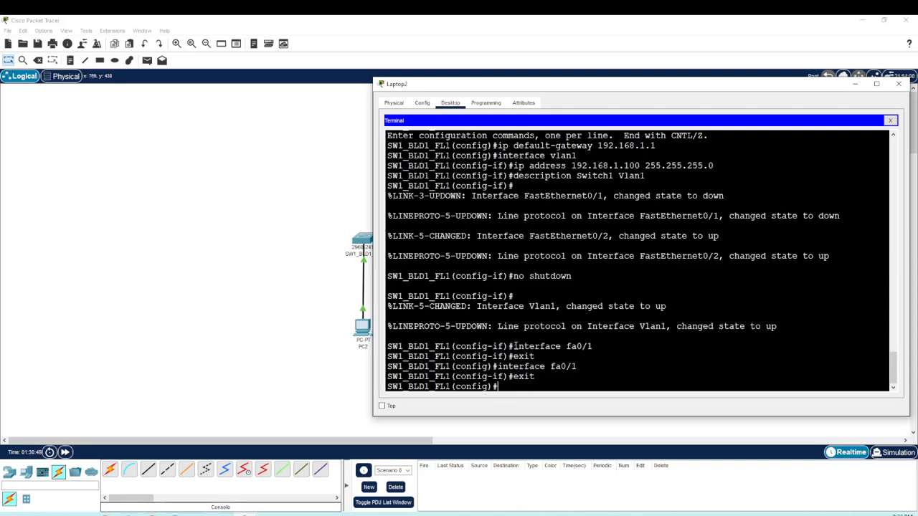
pyautogui.moveTo(514, 347); pyautogui.dragTo(593, 347)
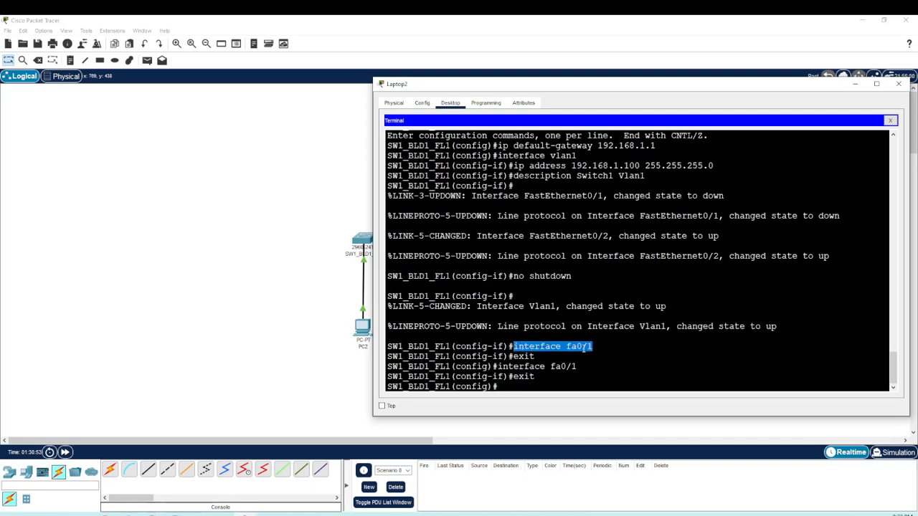
pyautogui.click(552, 386)
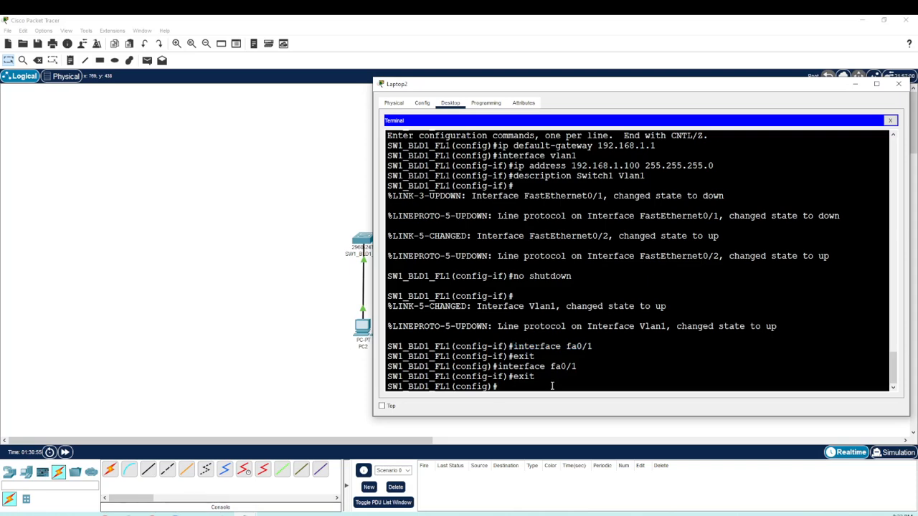
# Step: Enter configuration mode for FastEthernet ports 2 through 24 together with the command interface range fa0/2 - 24
pyautogui.write('interface range fa0/2 - 24')
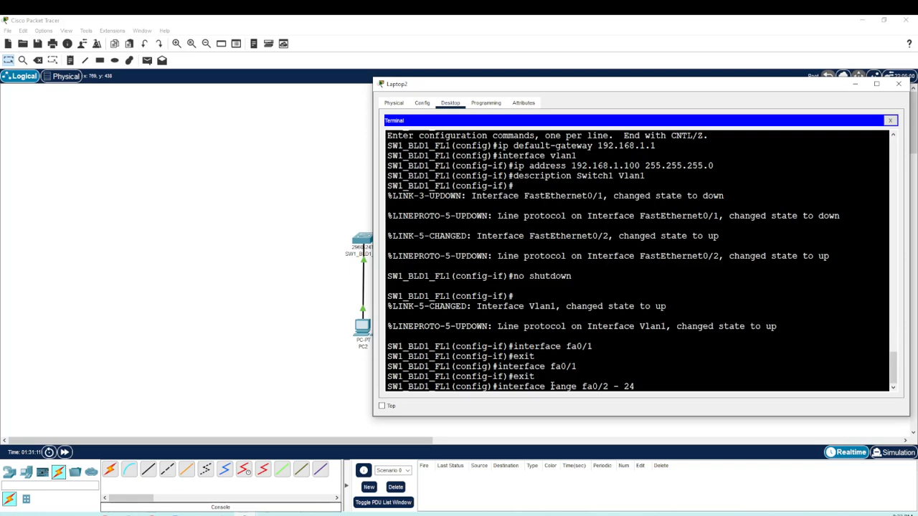
pyautogui.press('Return')
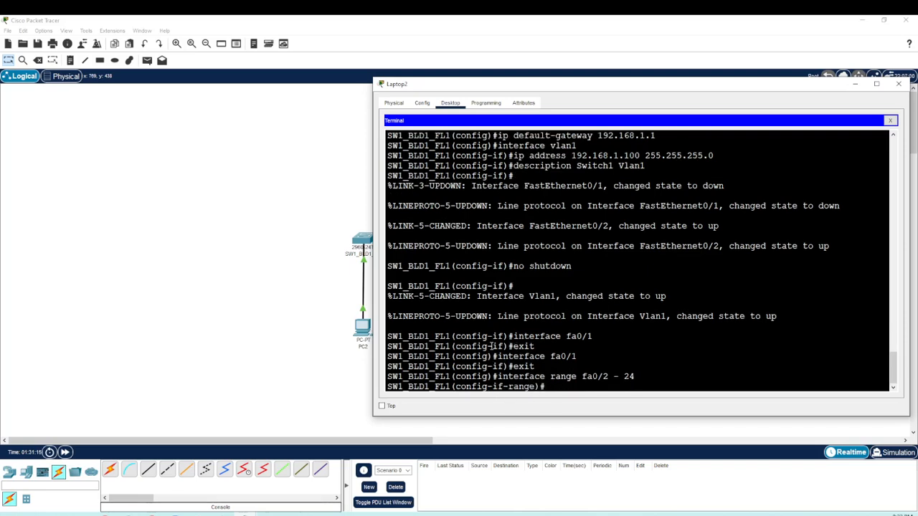
pyautogui.moveTo(492, 387); pyautogui.dragTo(536, 387)
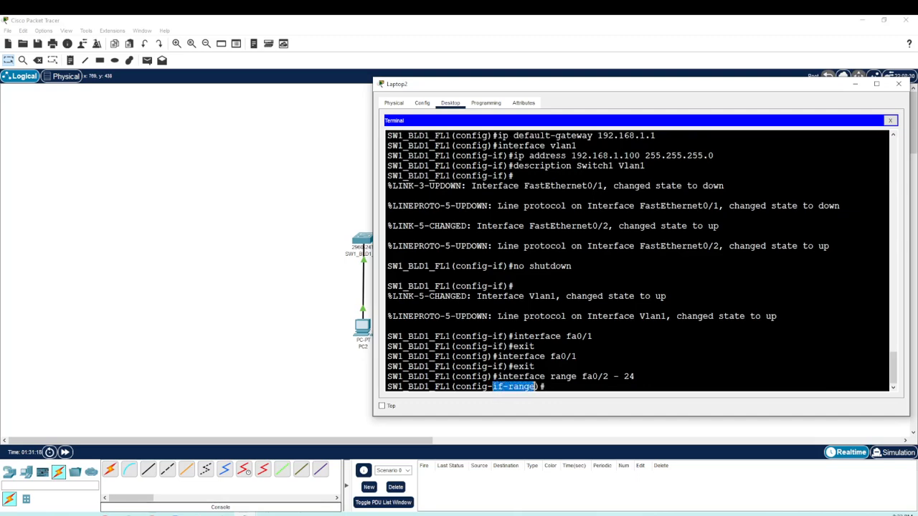
pyautogui.click(552, 388)
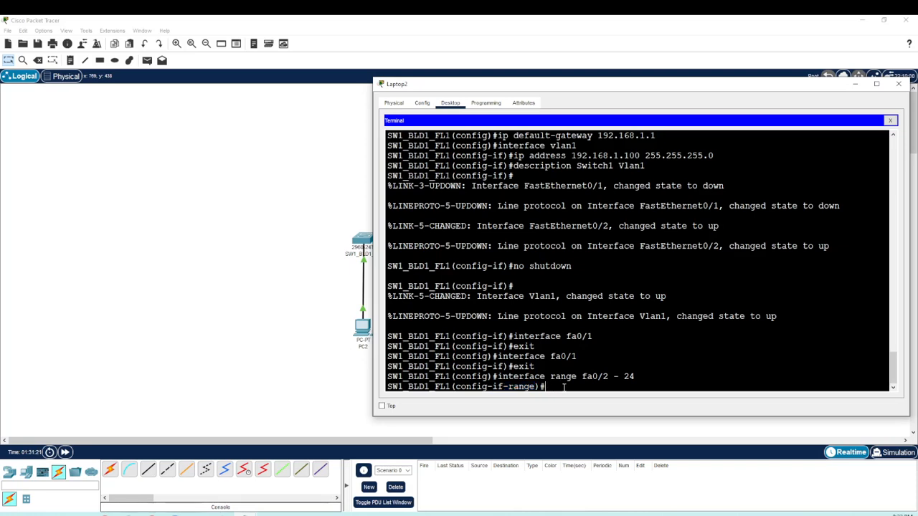
# Step: Disable all ports in the selected range with shutdown and review the status messages for the affected interfaces
pyautogui.write('shutdoown')
pyautogui.press('BackSpace')
pyautogui.press('BackSpace')
pyautogui.press('BackSpace')
pyautogui.press('BackSpace')
pyautogui.write('own')
pyautogui.press('Return')
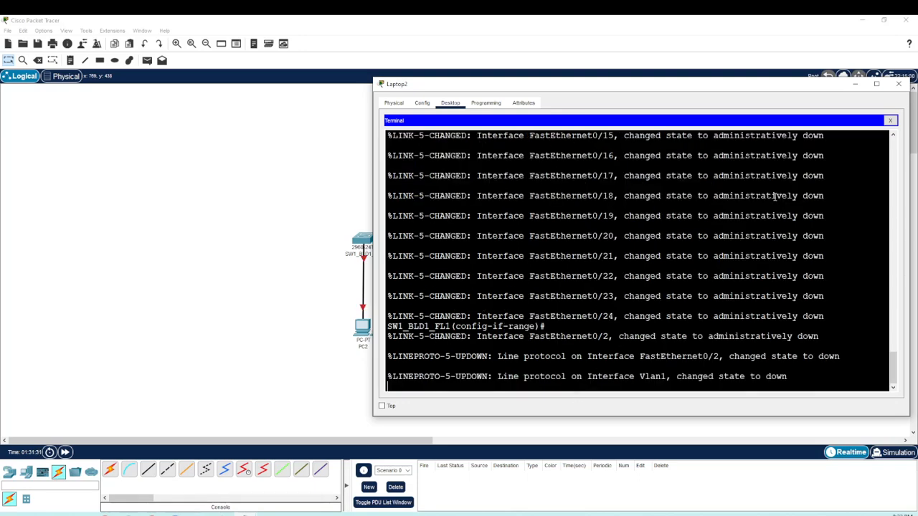
pyautogui.scroll(5, 782, 207)
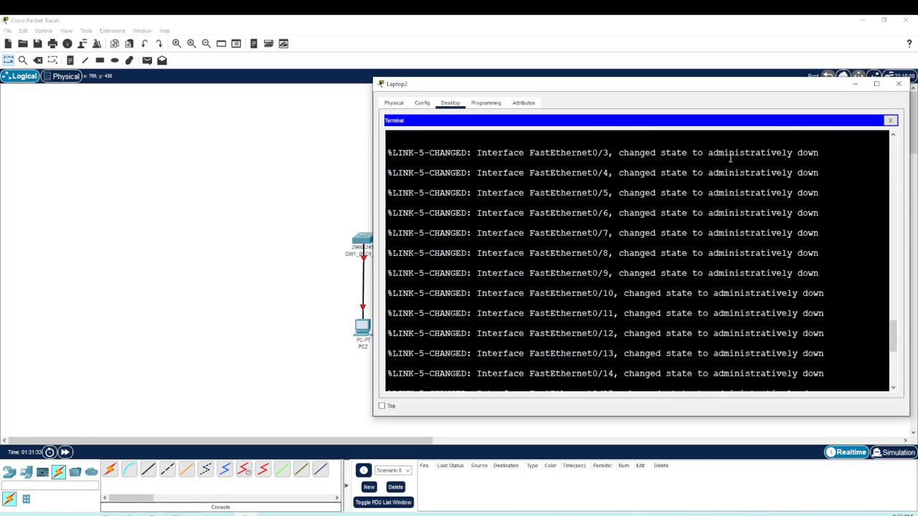
pyautogui.moveTo(708, 152); pyautogui.dragTo(824, 152)
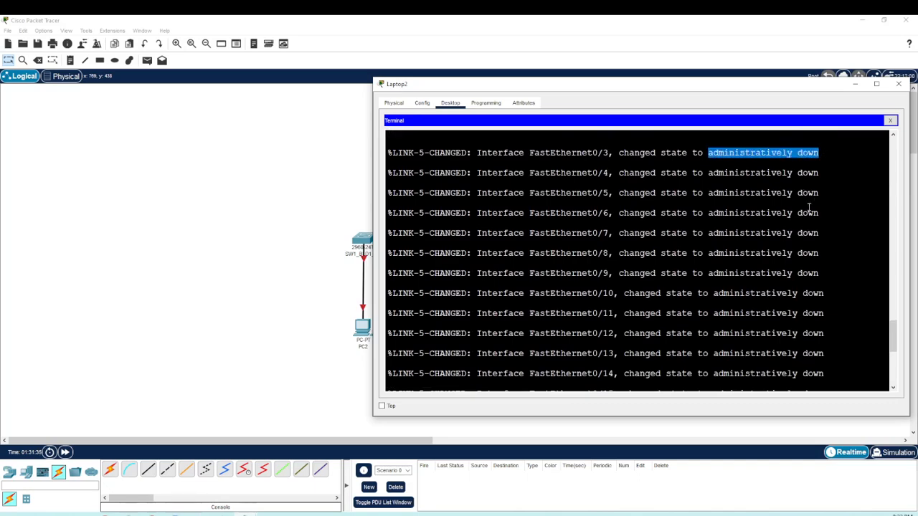
pyautogui.scroll(-5, 809, 207)
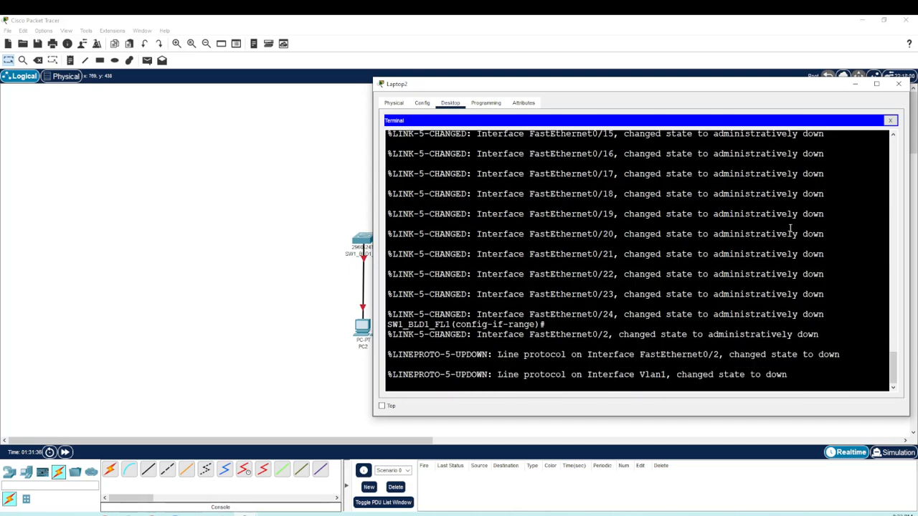
pyautogui.click(800, 374)
# Step: Move the switch end of PC2's cable to port FastEthernet0/1 on the 2960 switch
pyautogui.click(364, 264)
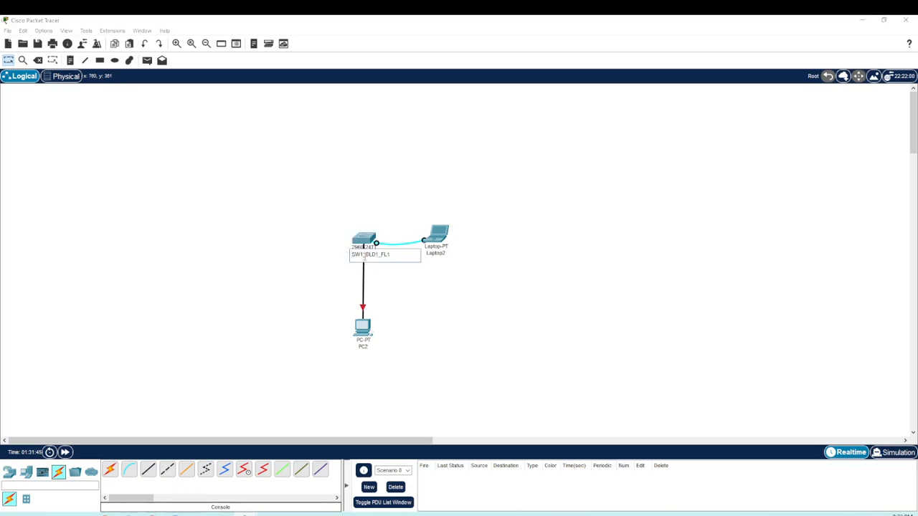
pyautogui.click(364, 259)
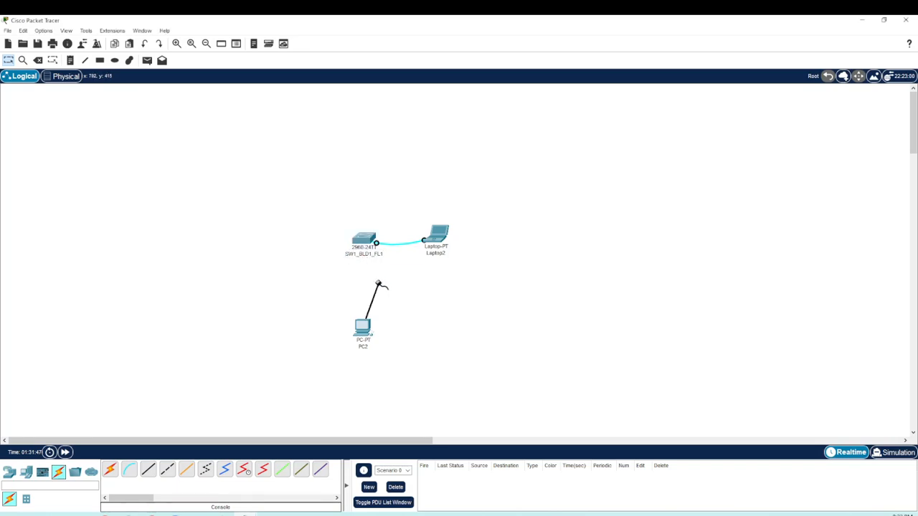
pyautogui.click(364, 240)
pyautogui.click(364, 240)
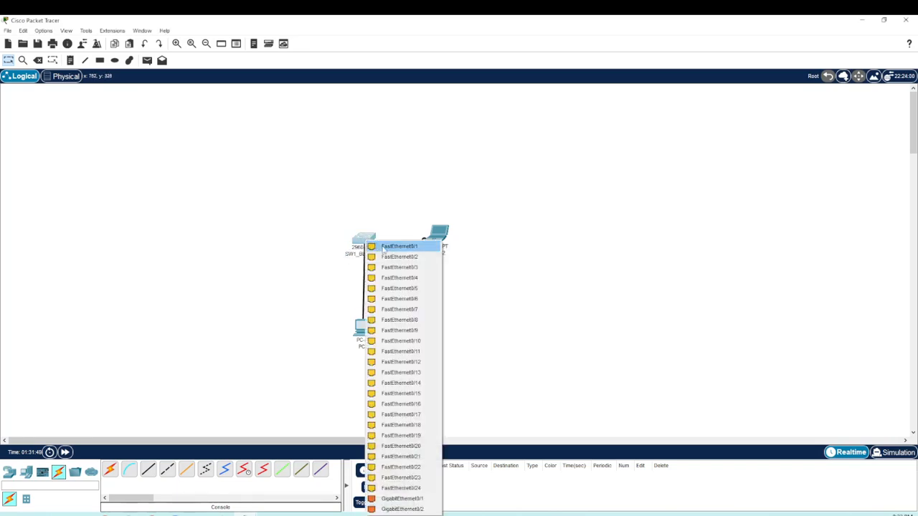
pyautogui.click(406, 248)
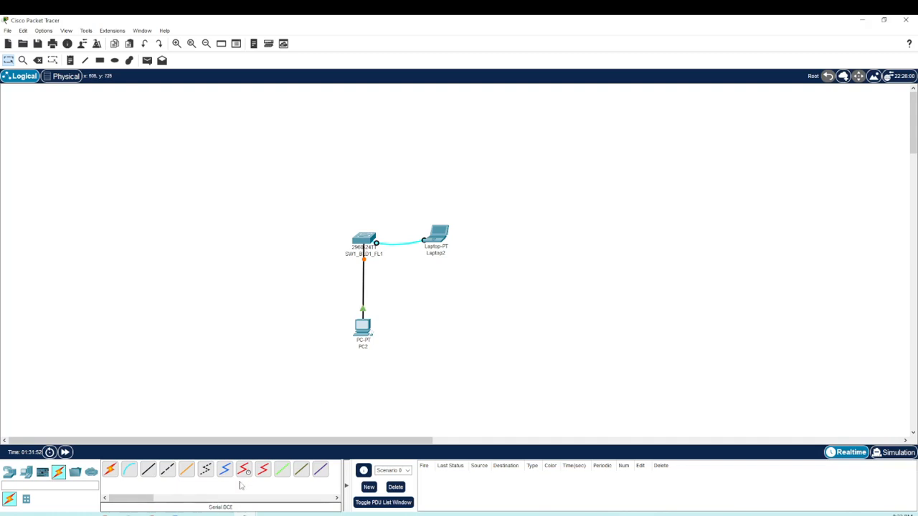
# Step: Go back to Laptop2's terminal and leave interface range configuration for privileged EXEC mode with end
pyautogui.moveTo(190, 505)
pyautogui.click(297, 493)
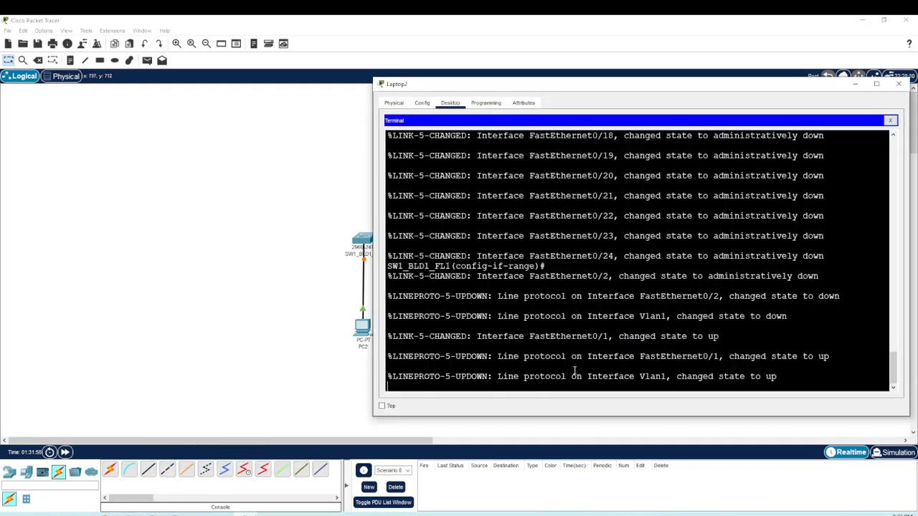
pyautogui.press('Return')
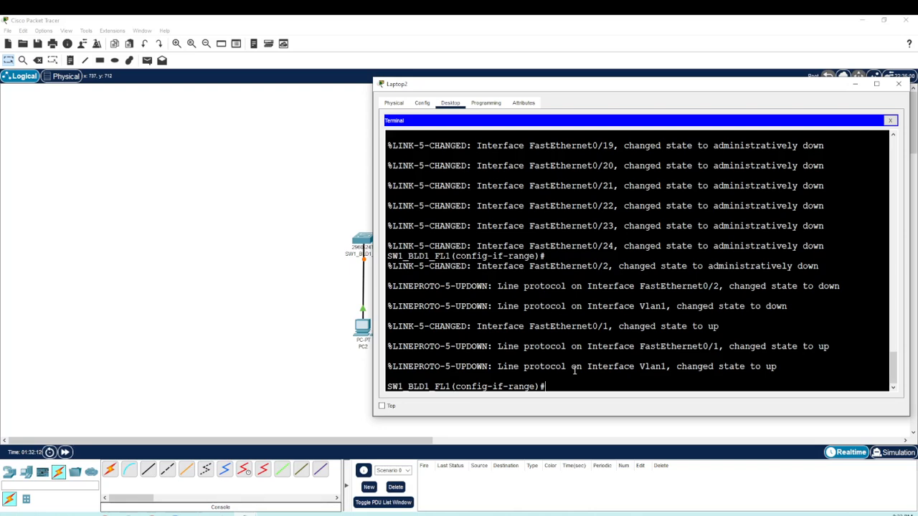
pyautogui.write('end')
pyautogui.press('Return')
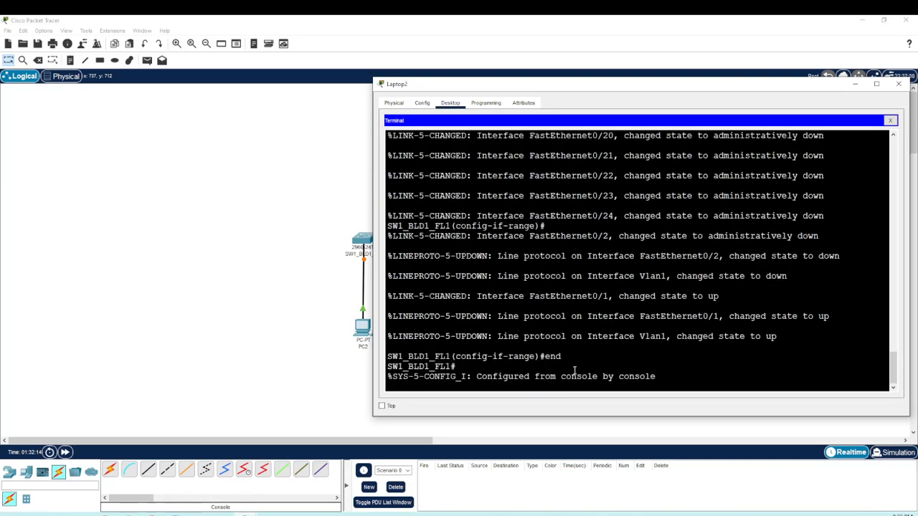
pyautogui.press('Return')
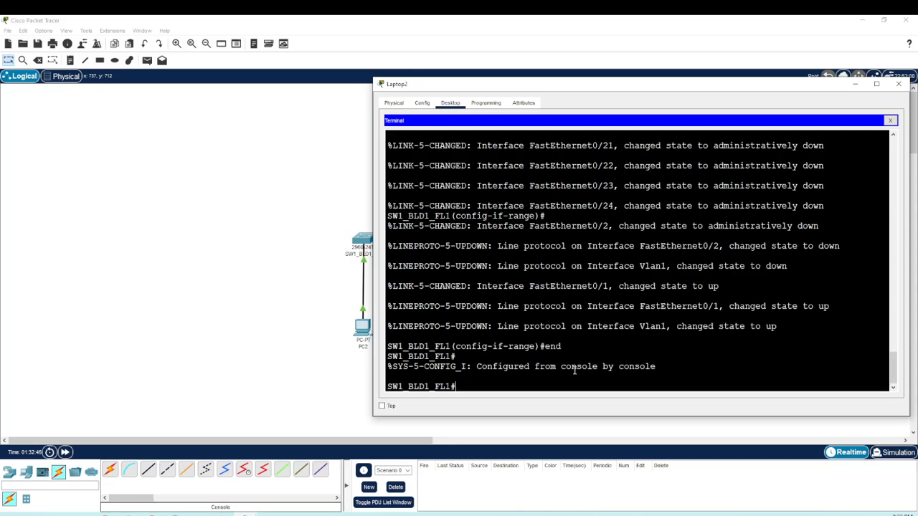
# Step: Save the running configuration with copy run start, accepting the default destination filename startup-config
pyautogui.write('copy run start')
pyautogui.moveTo(452, 387); pyautogui.dragTo(459, 386)
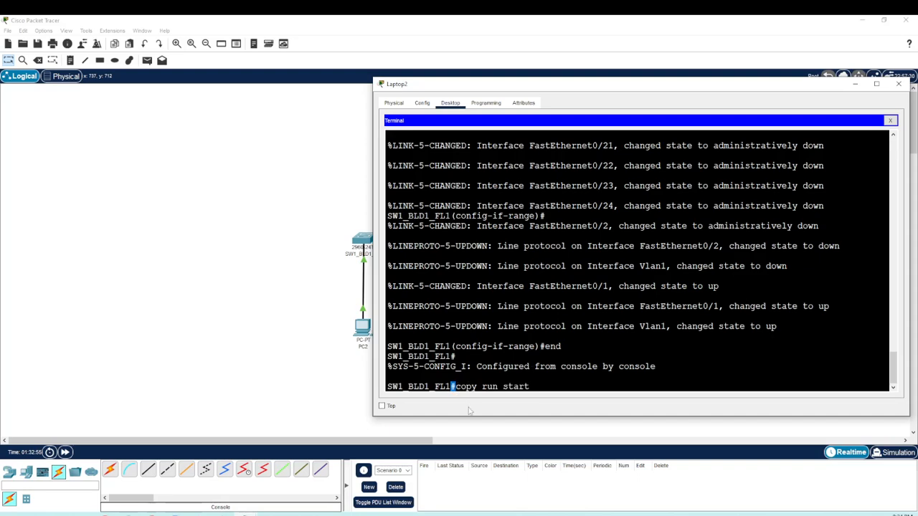
pyautogui.click(541, 387)
pyautogui.moveTo(450, 387); pyautogui.dragTo(457, 387)
pyautogui.click(569, 386)
pyautogui.moveTo(456, 387); pyautogui.dragTo(530, 387)
pyautogui.press('Return')
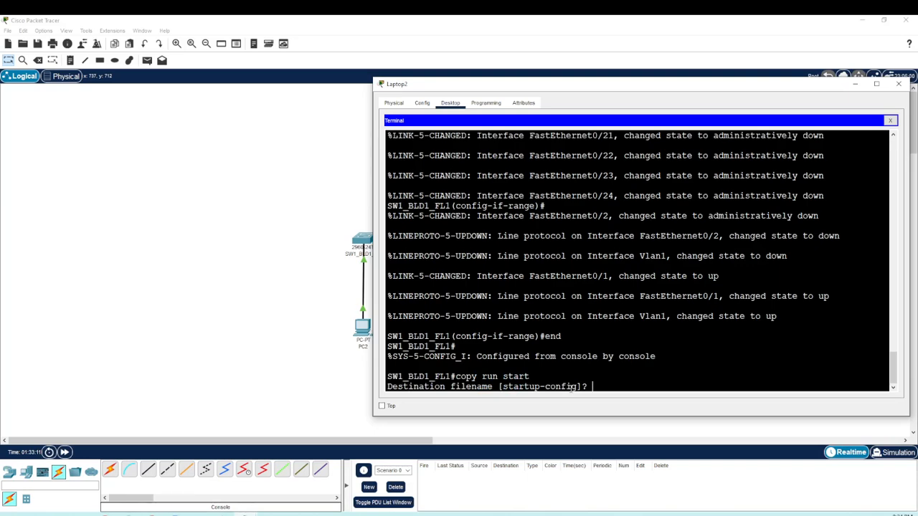
pyautogui.press('Return')
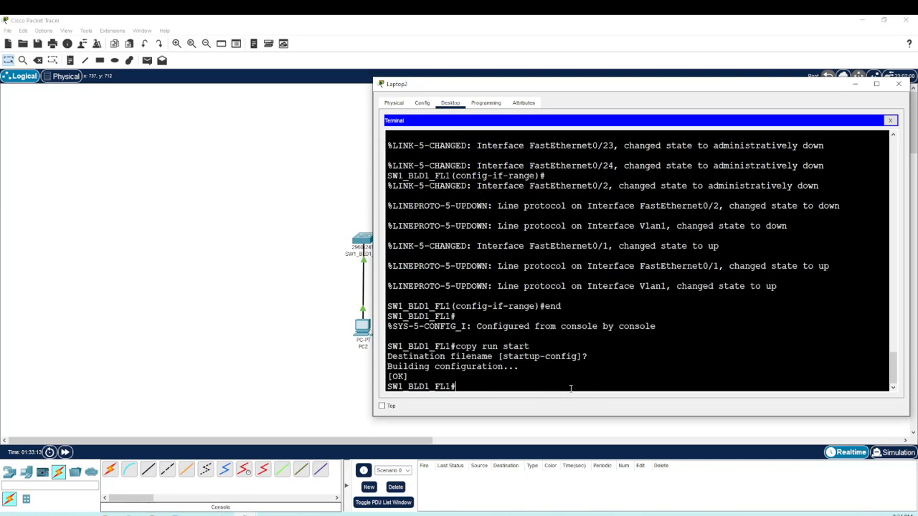